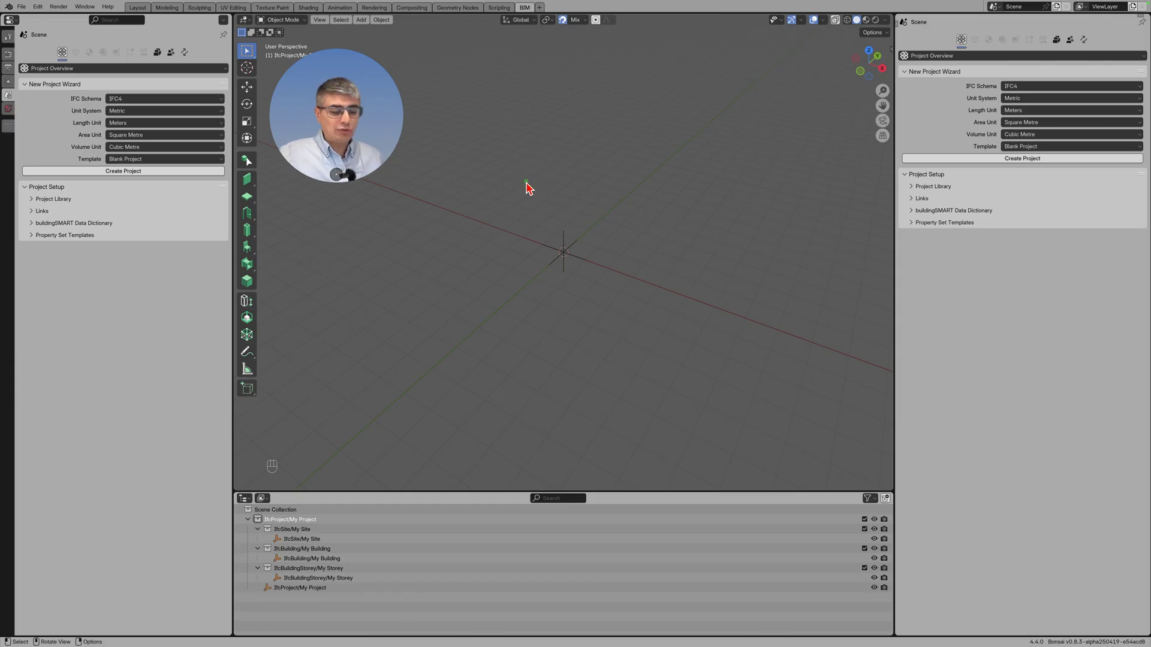
Look over the IfcOpenShell issues page in Firefox and the two open Blender windows, versions 4.4.0 and 4.3.2.
key("ctrl+Left")
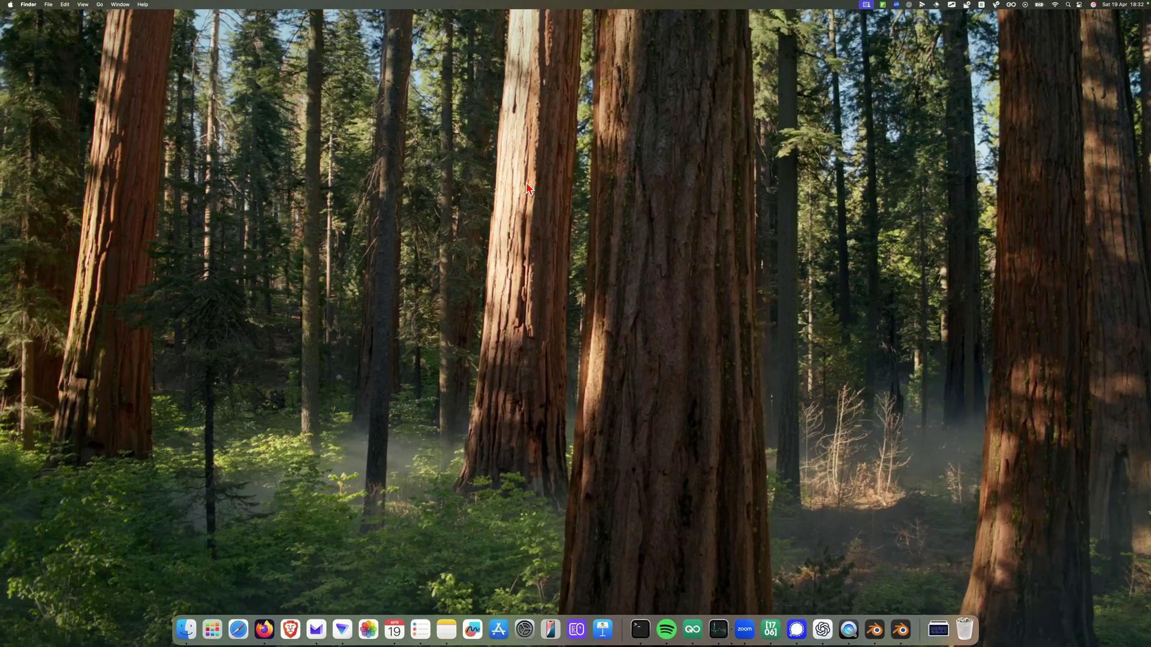
key("ctrl+Up")
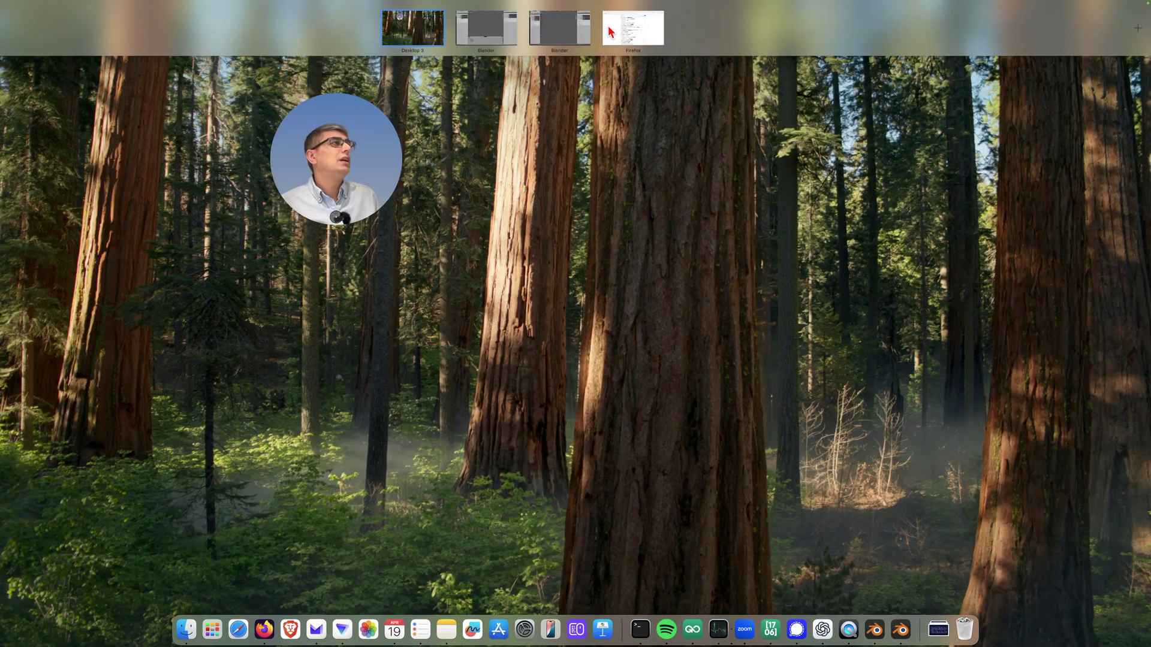
left_click(609, 26)
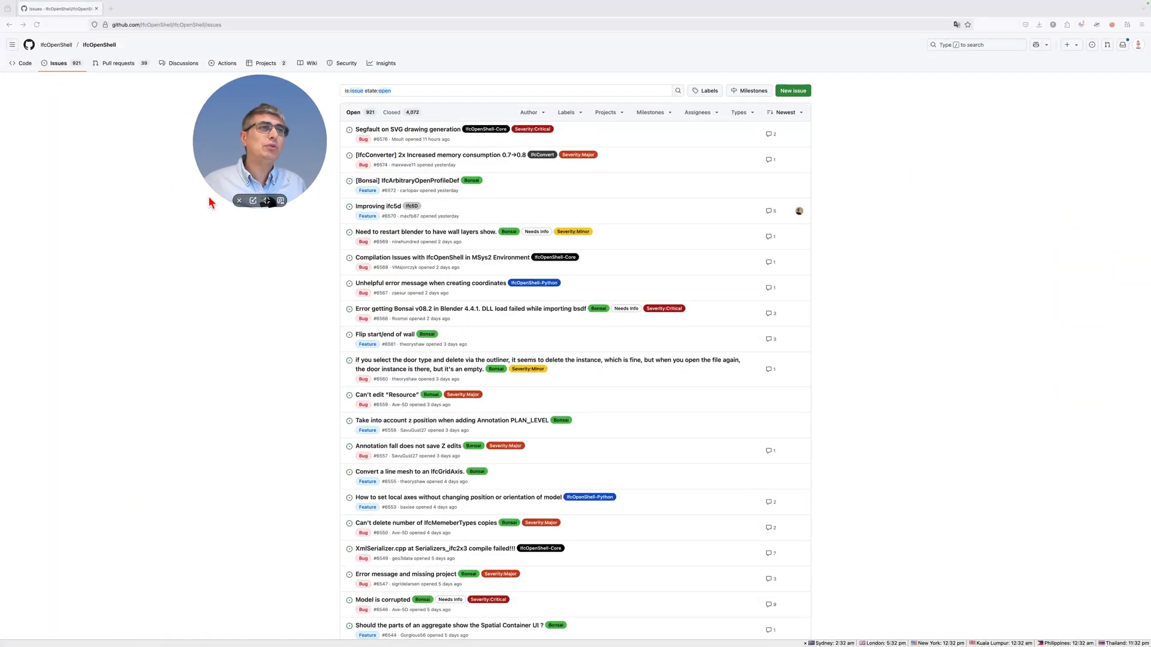
key("ctrl+Left")
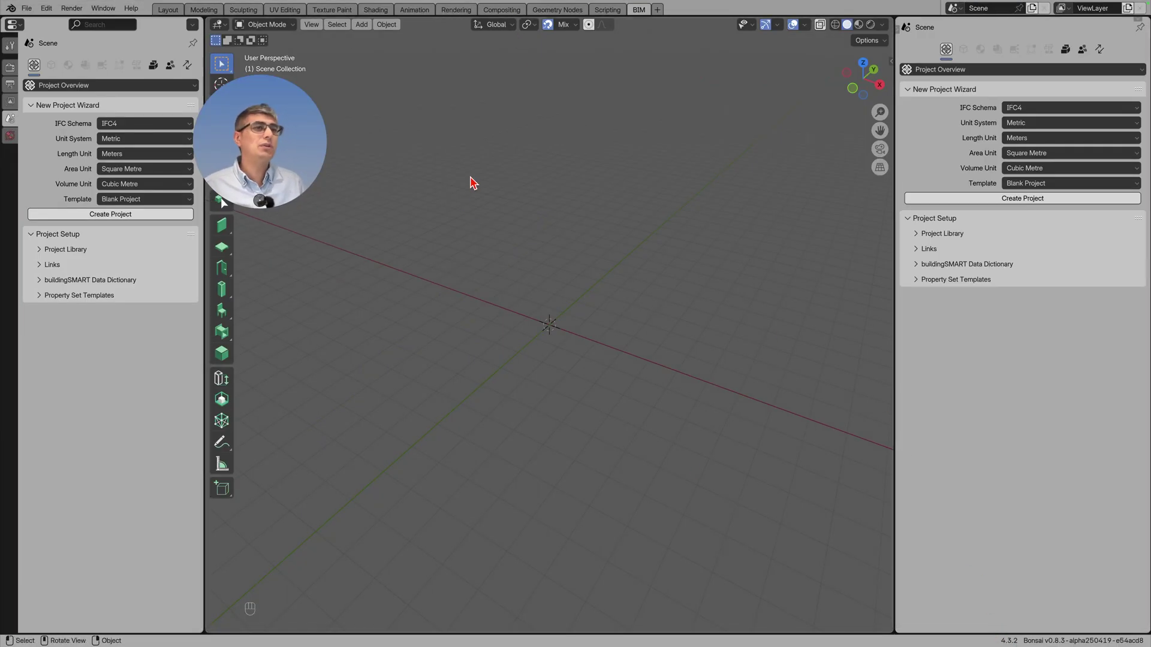
key("ctrl+Up")
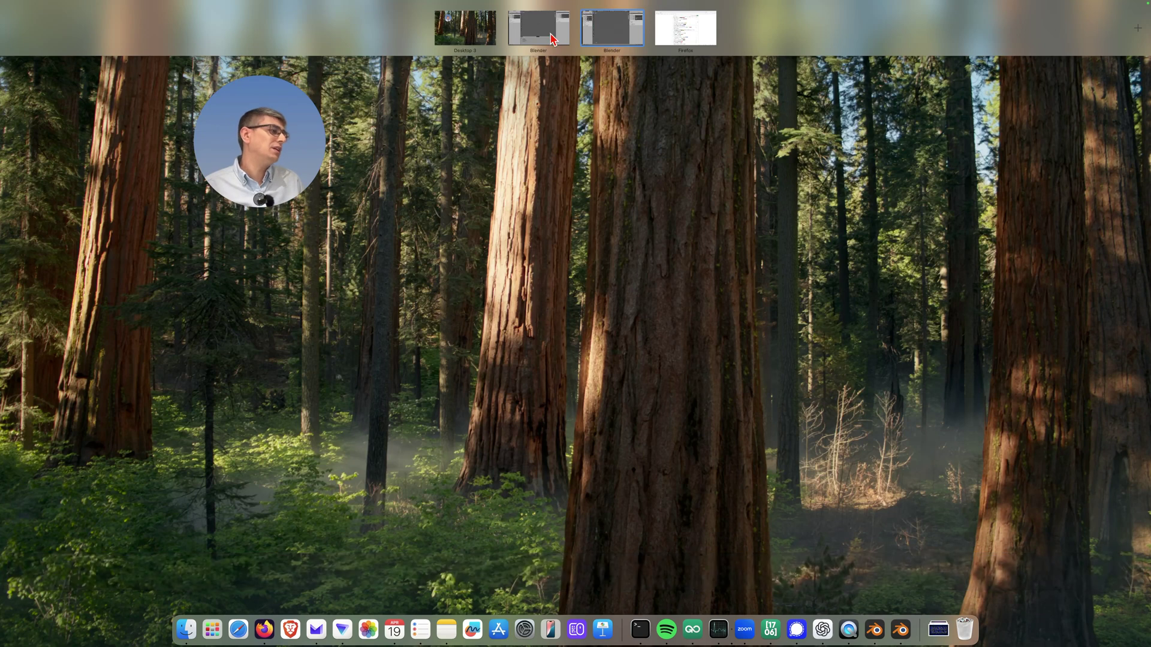
left_click(833, 398)
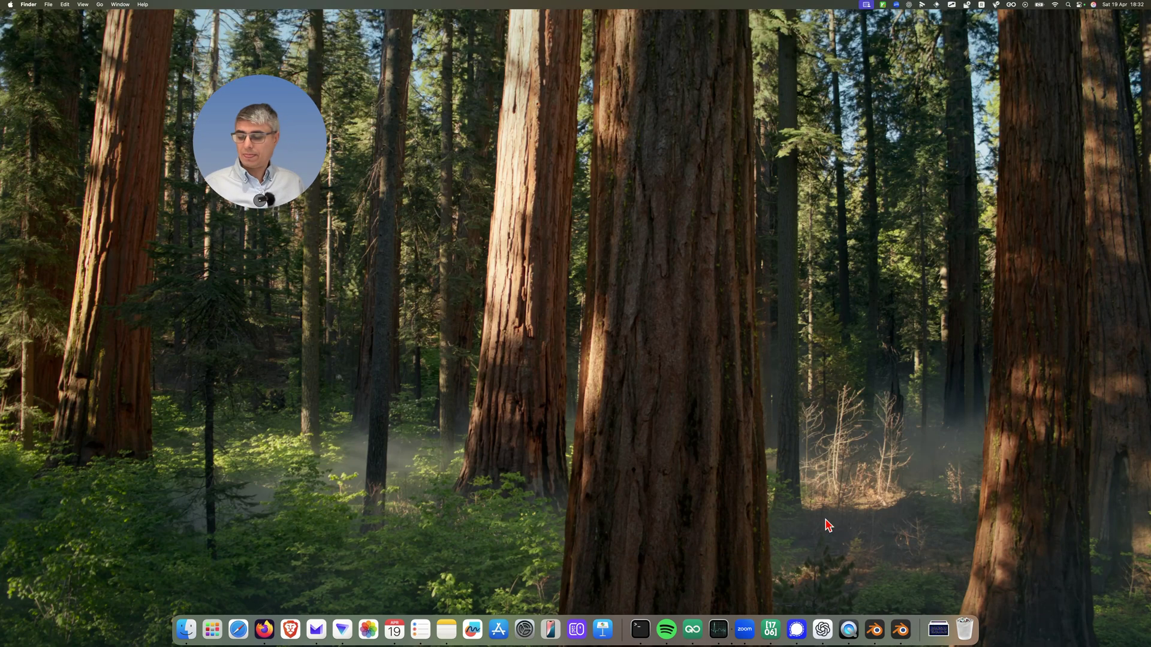
left_click(901, 632)
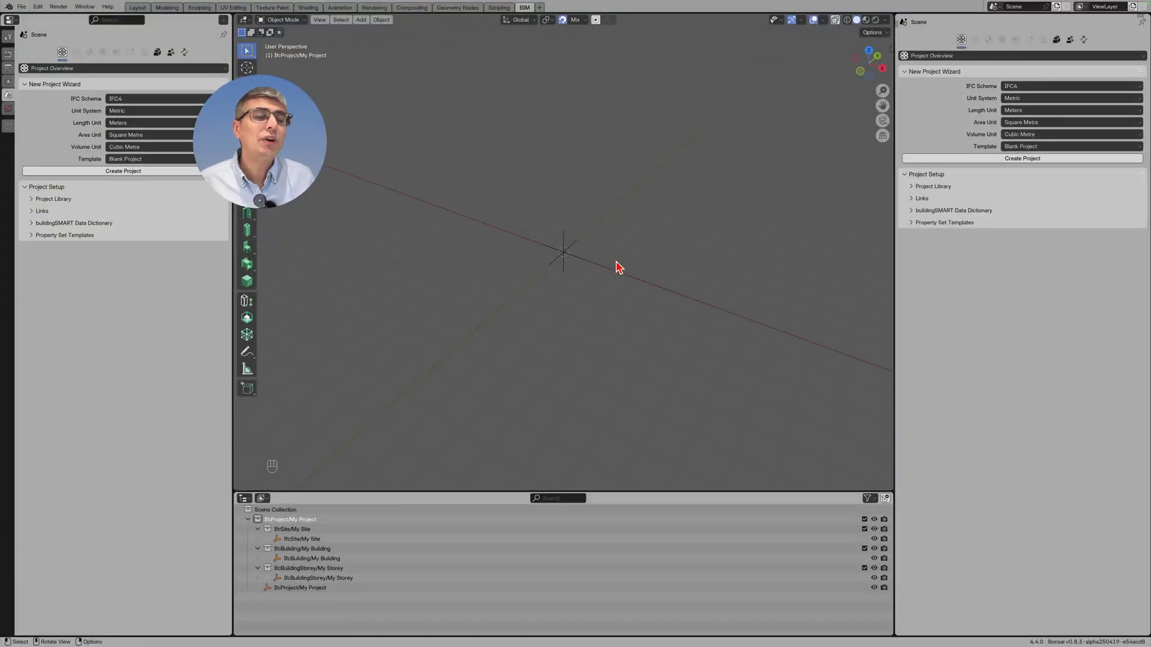
key("ctrl+Right")
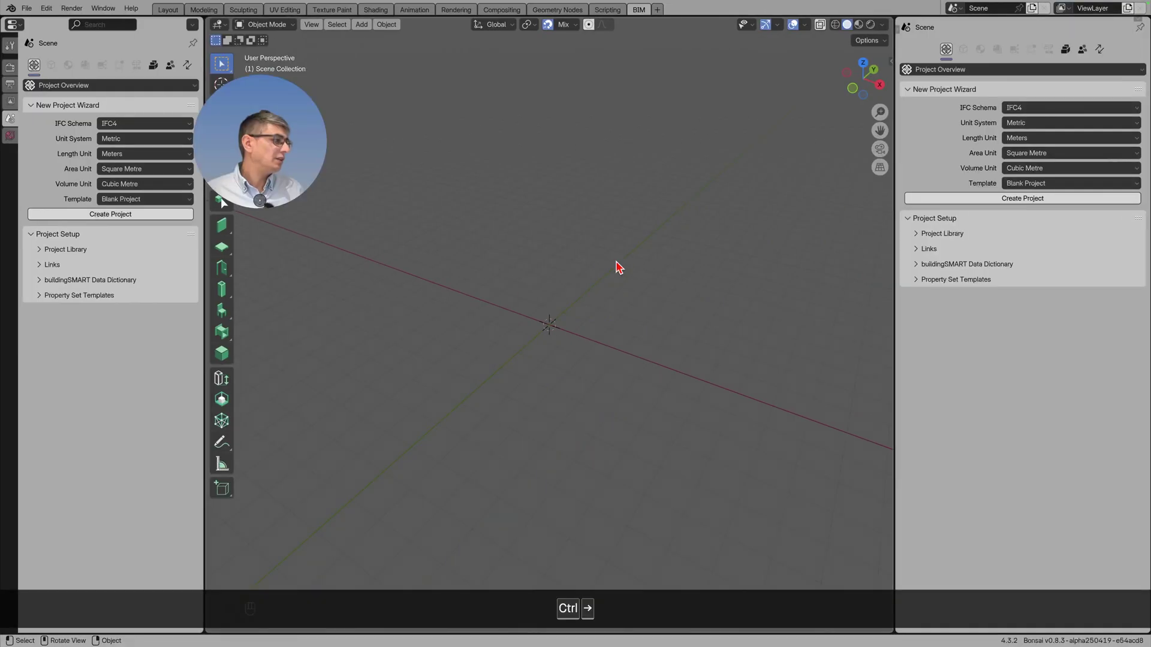
key("ctrl+Left")
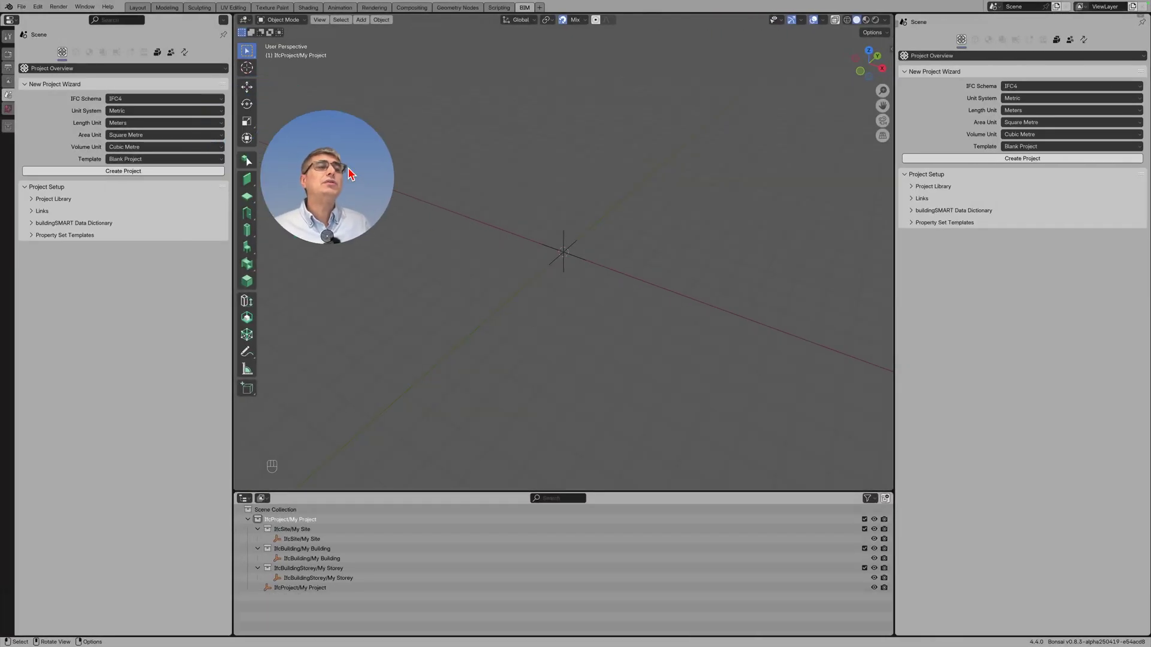
Open the recent IFC project AC20-FZK-Haus.ifc in the Blender 4.4.0 window and in the Blender 4.3.2 window.
left_click(19, 9)
mouse_move(36, 37)
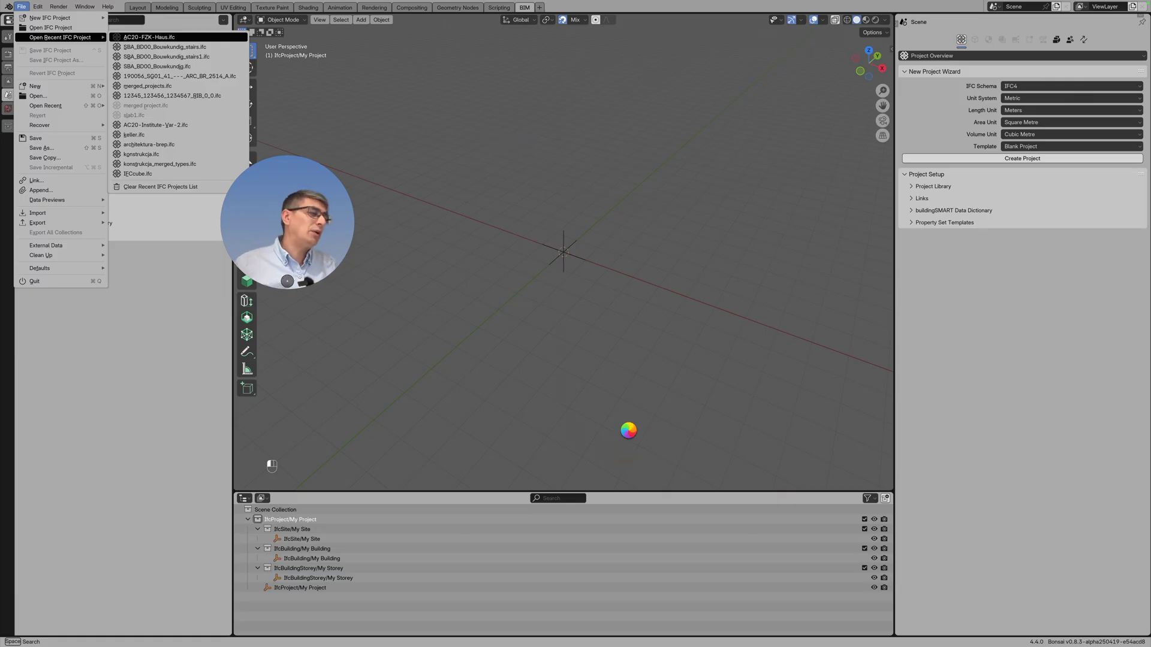
key("ctrl")
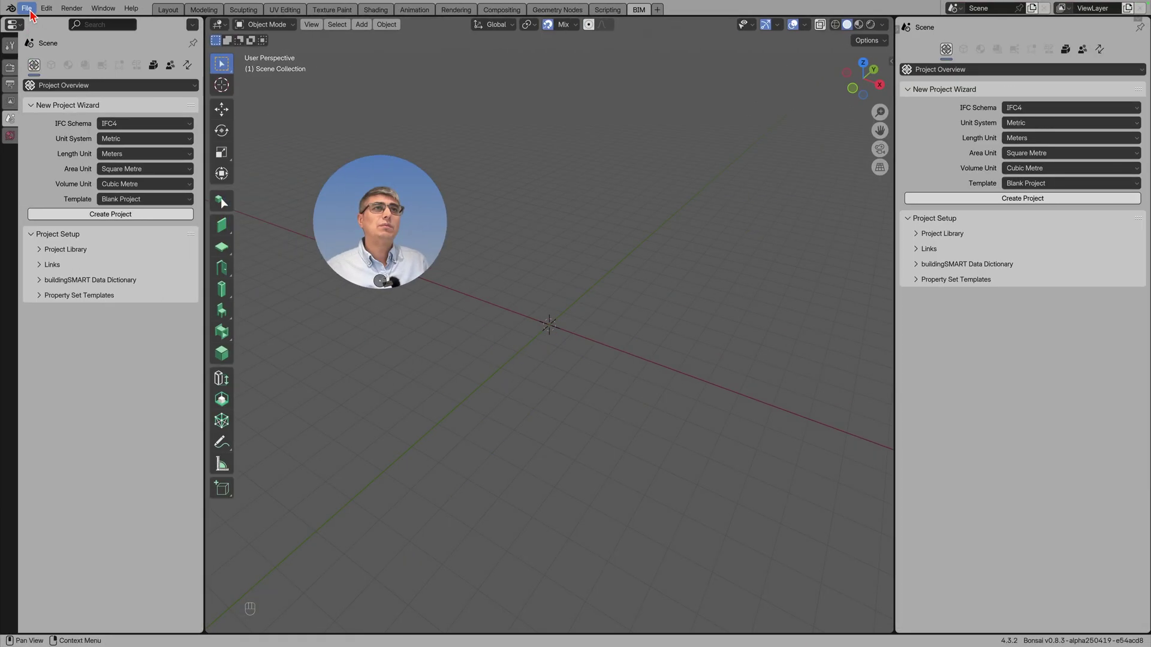
left_click(26, 7)
mouse_move(52, 48)
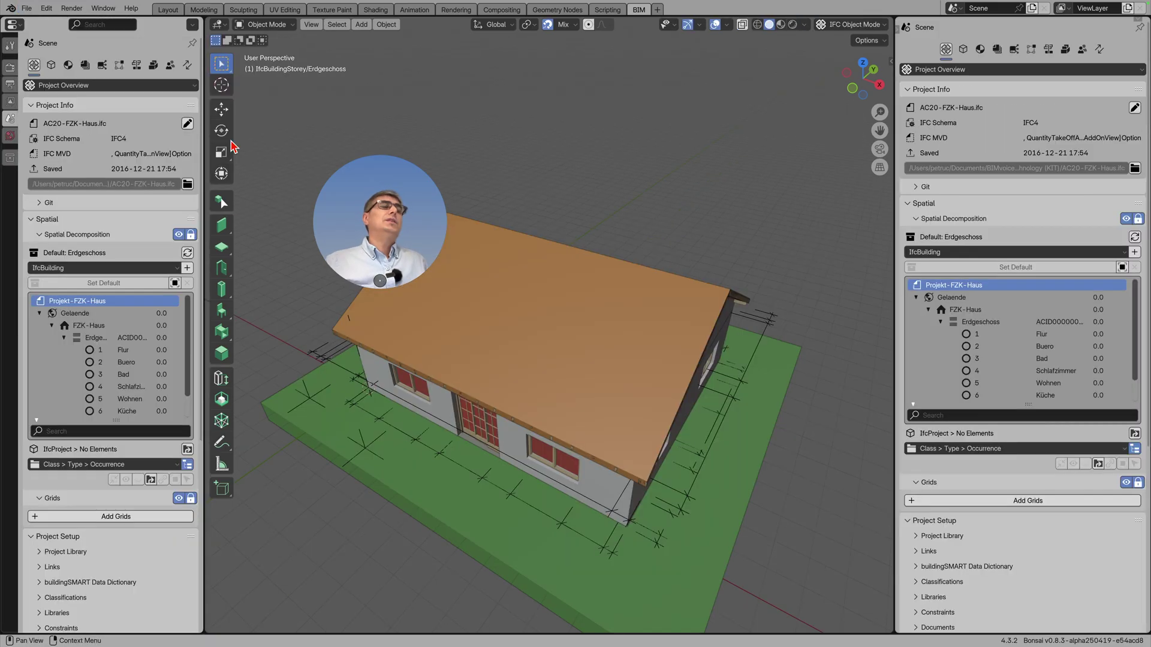
left_click_drag(595, 393, 597, 378)
left_click_drag(423, 230, 373, 157)
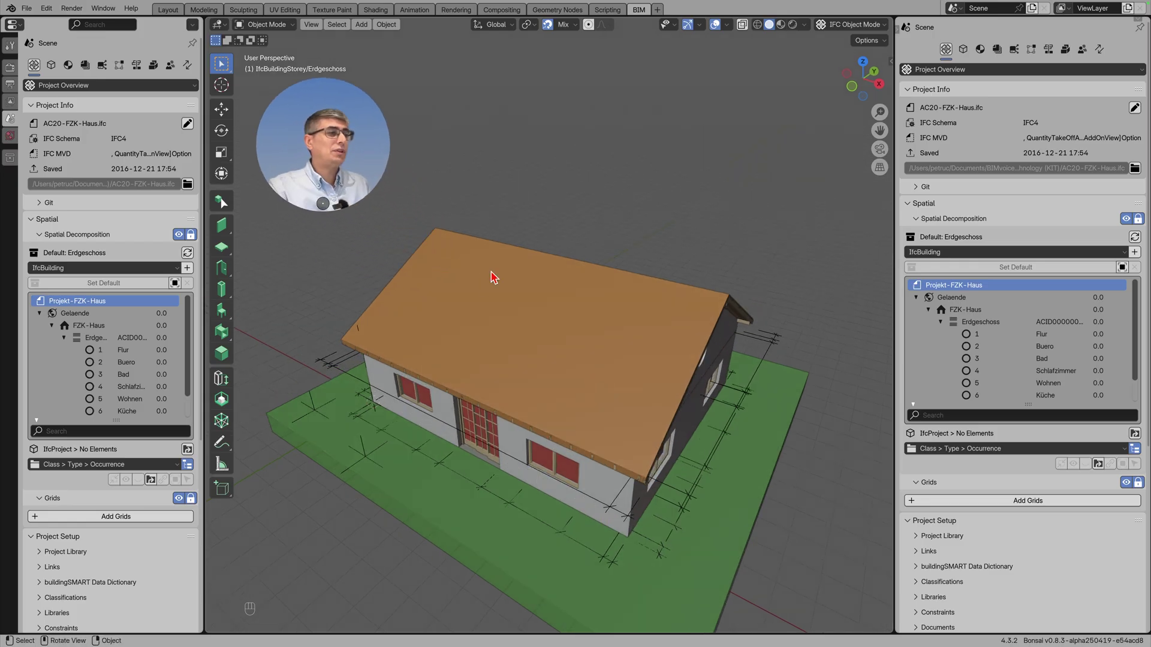
left_click_drag(542, 251, 566, 391)
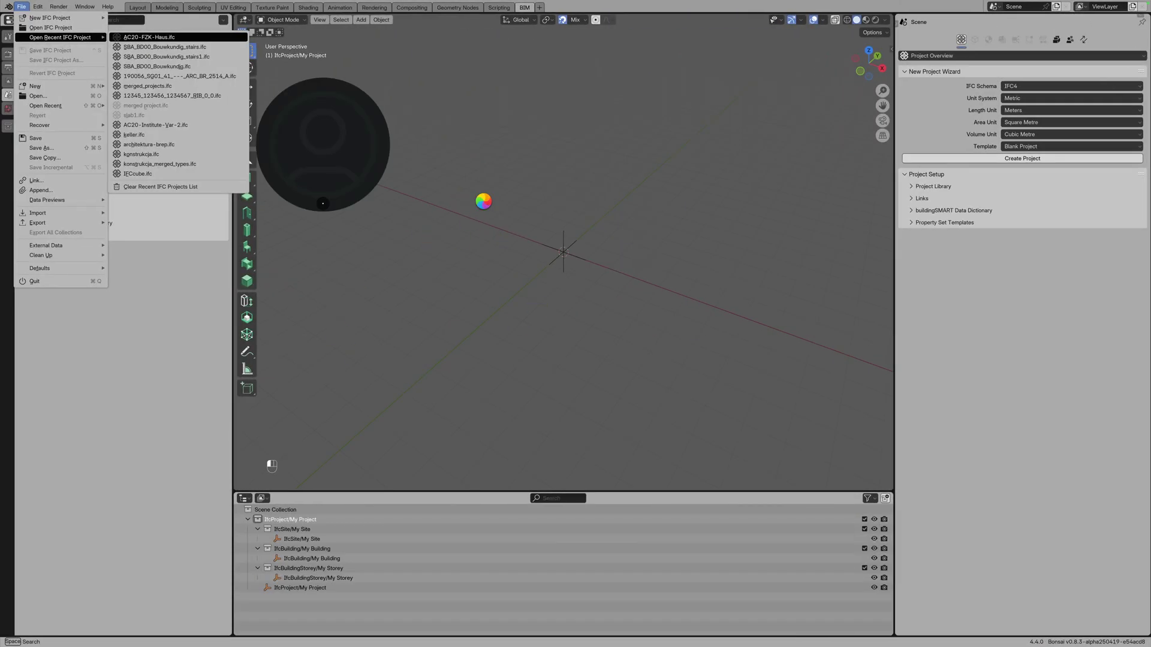
Switch to the IfcOpenShell issues page in Firefox and start a new issue of the Bug Report type.
key("ctrl+Up")
left_click(694, 27)
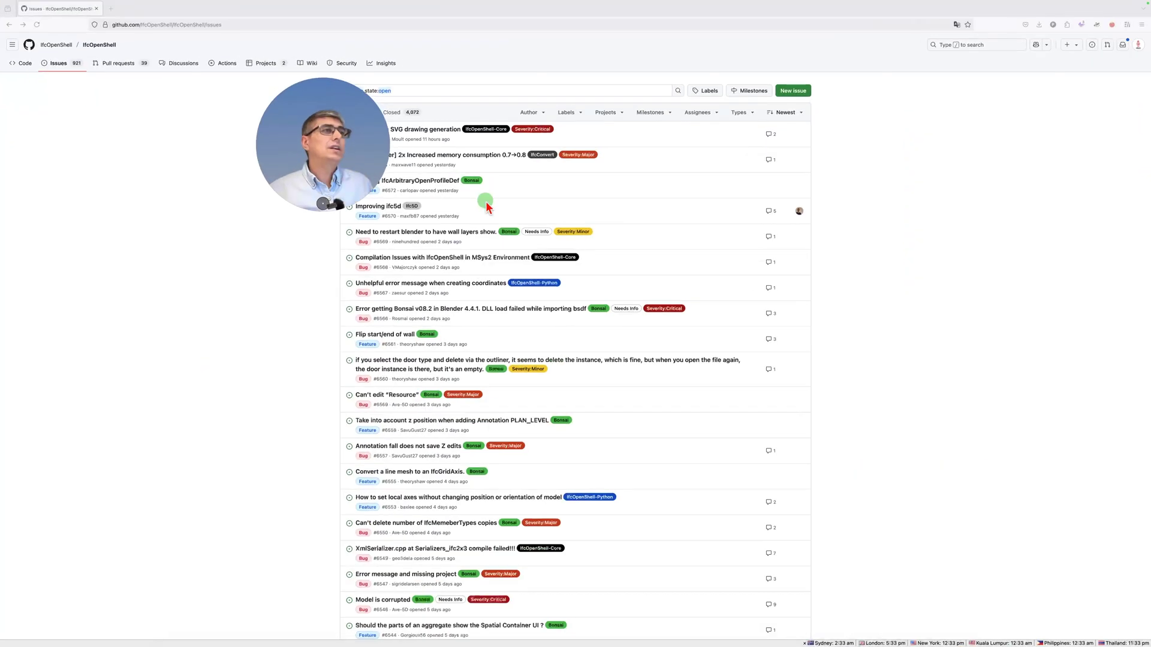
left_click(792, 91)
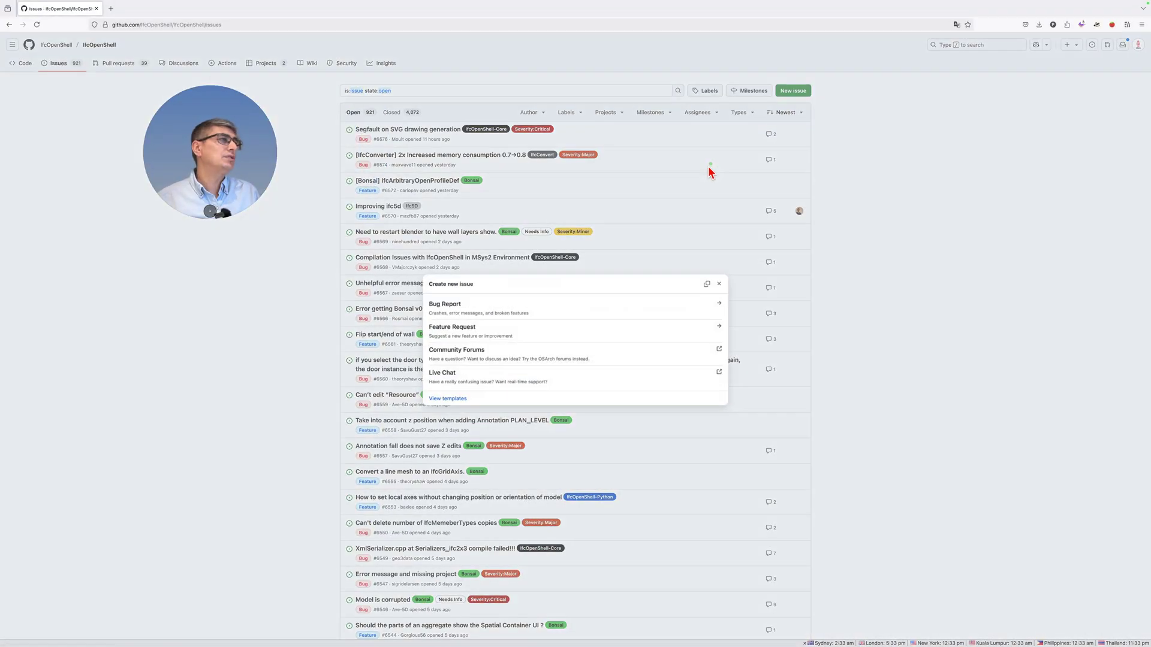
left_click(503, 307)
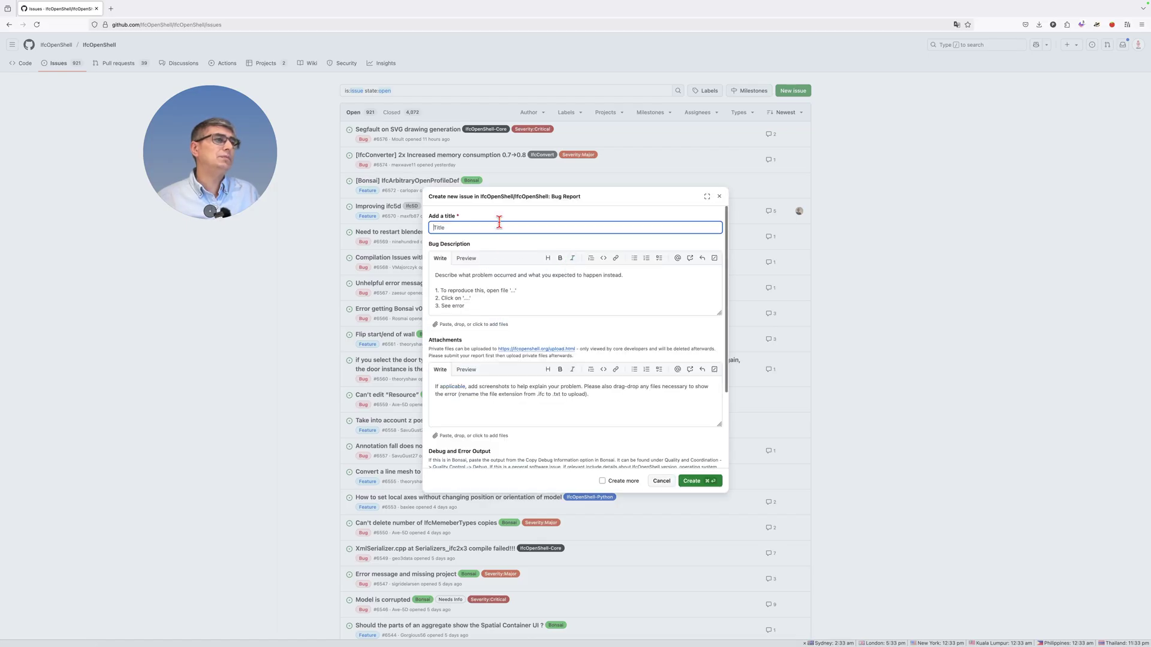
type("Few")
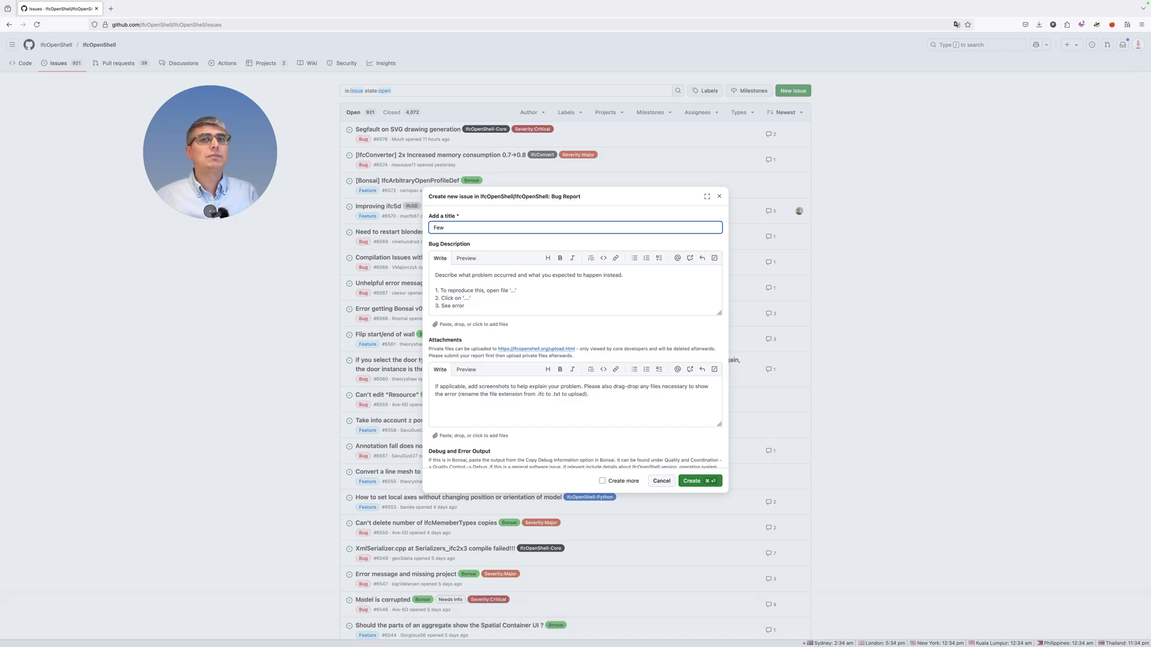
key("BackSpace")
key("BackSpace")
key("BackSpace")
key("BackSpace")
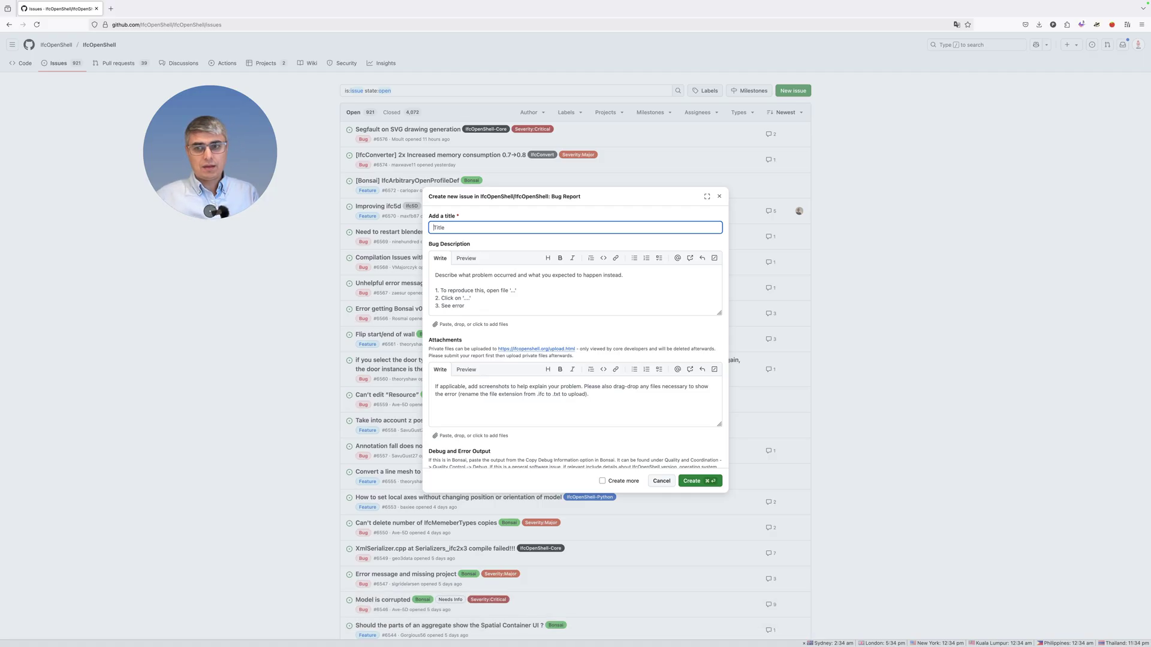
type("Not")
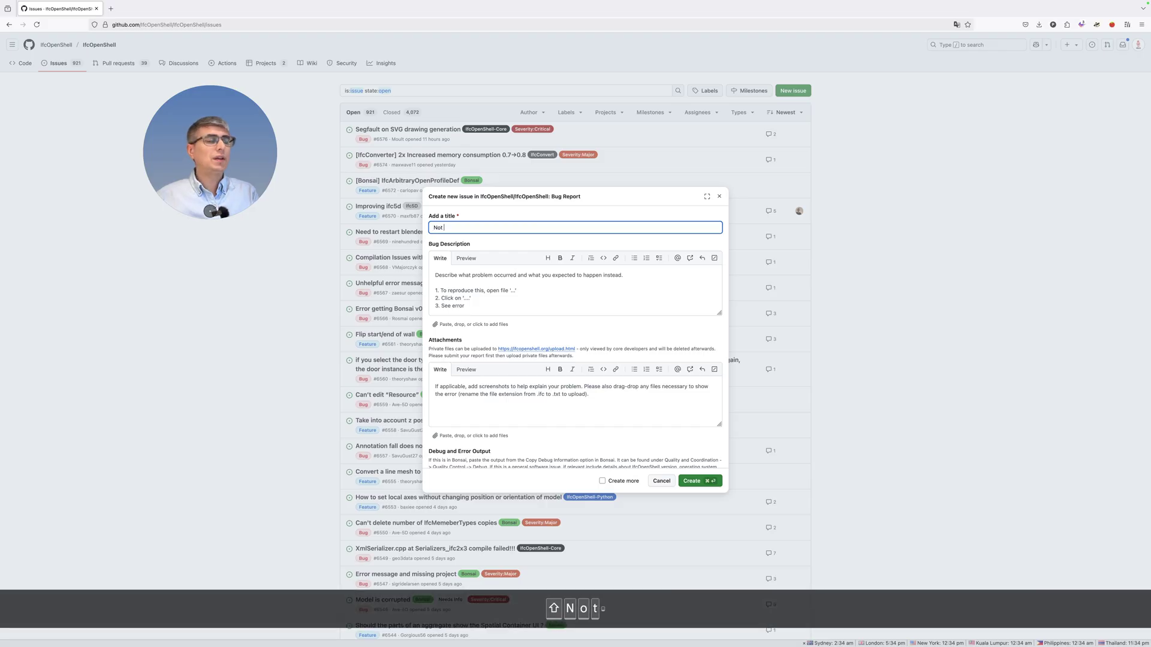
key("BackSpace")
key("BackSpace")
key("BackSpace")
key("BackSpace")
Title the bug report "Not opening model in Blender 4.4 (works in few seconds in Blender 4.3.2)".
type("Not opening ")
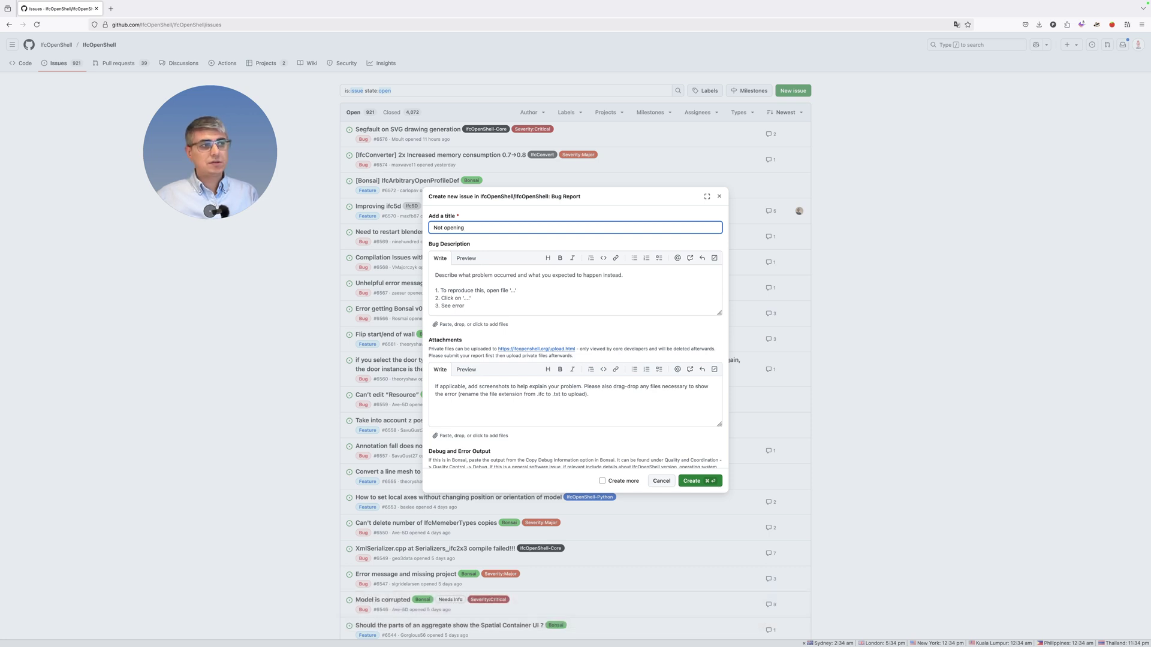
type("mod")
key("BackSpace")
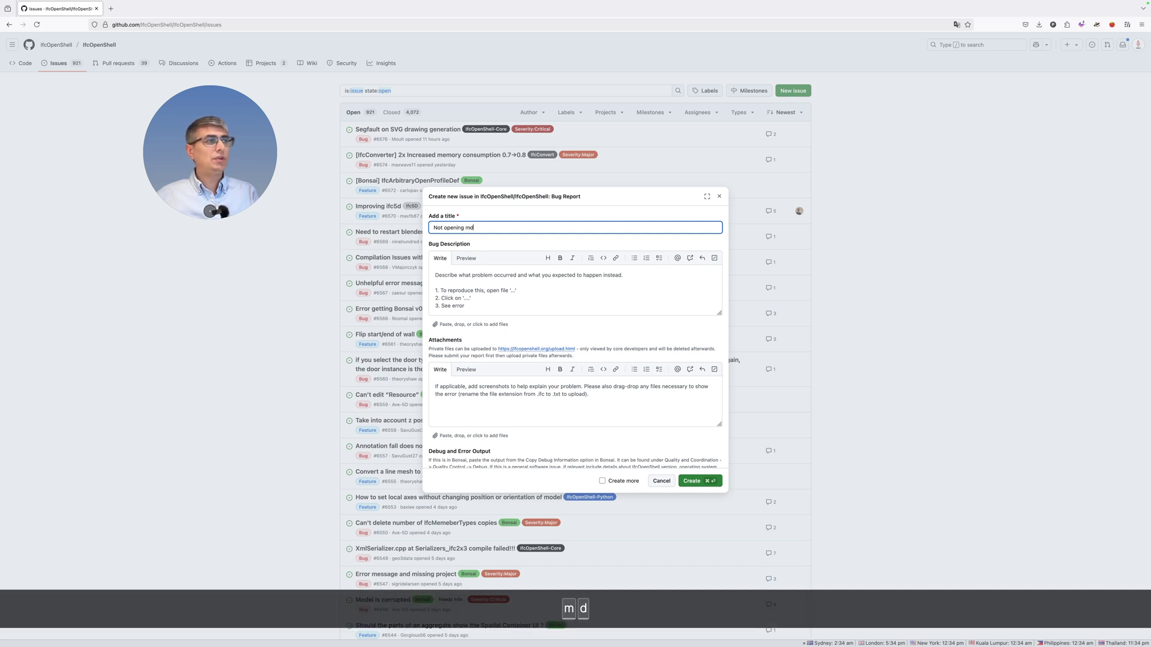
type("odel in Blender 4.4")
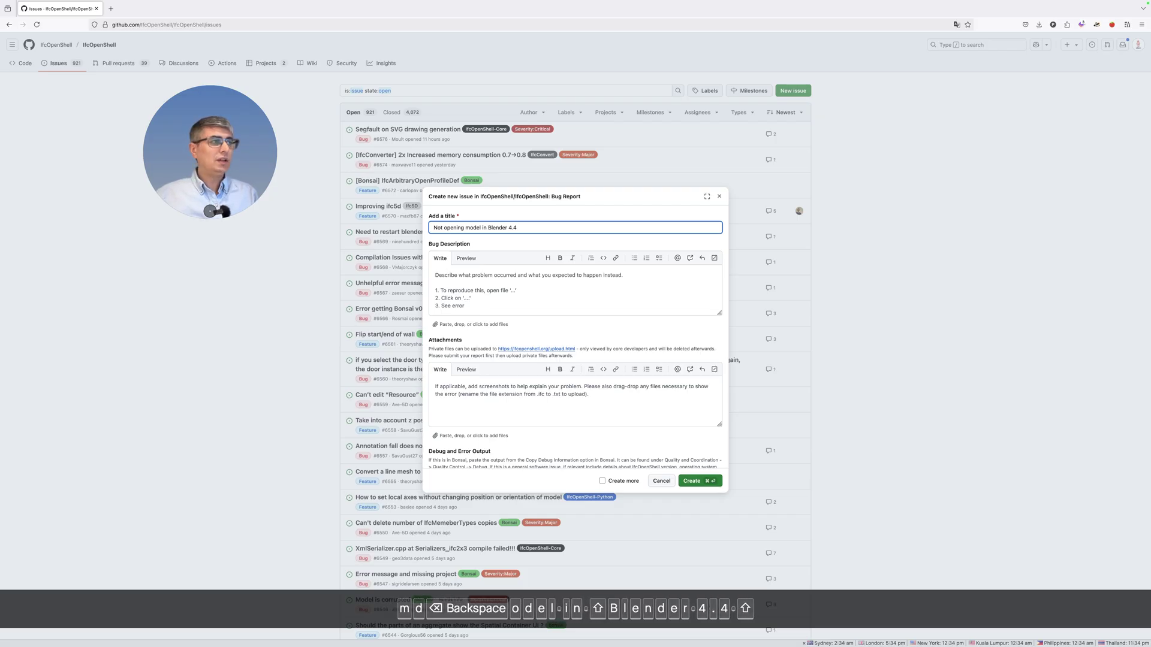
type(" (w")
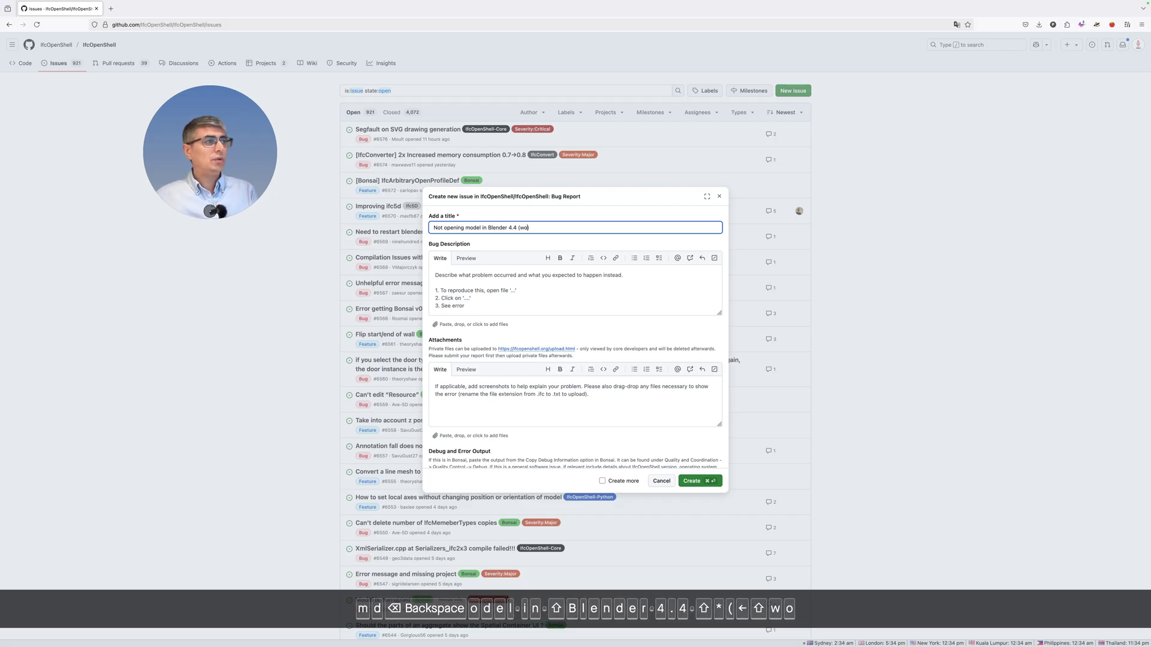
type("or")
key("BackSpace")
key("BackSpace")
key("BackSpace")
type("works in few s")
type("ns")
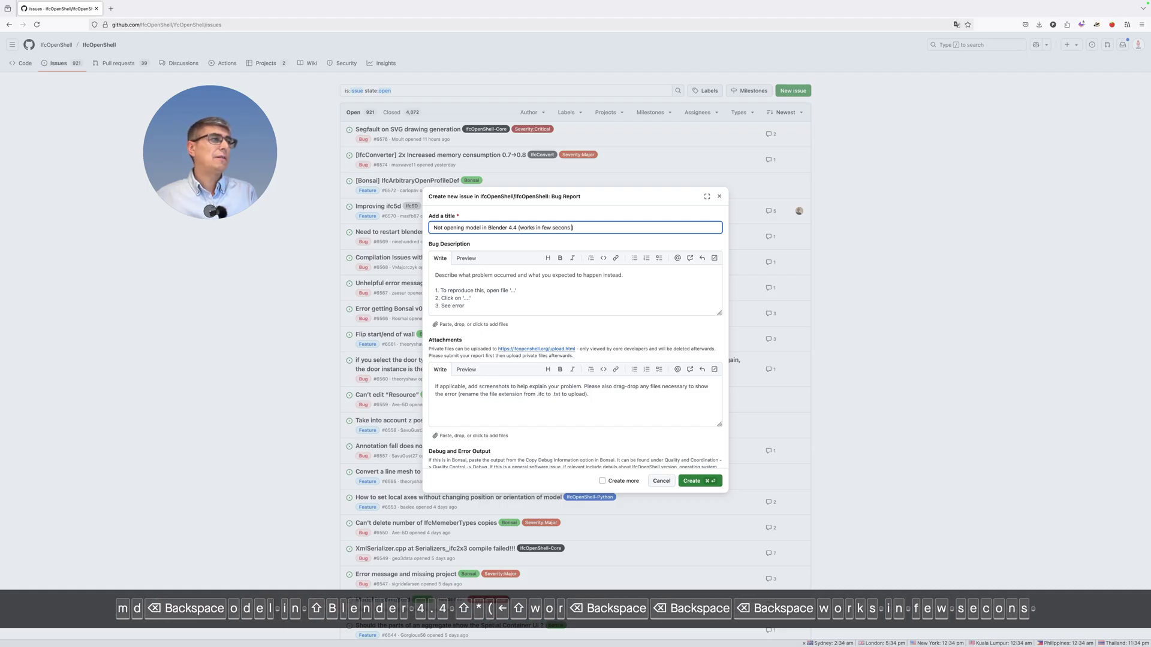
key("BackSpace")
key("BackSpace")
type("nds in Blender 4.3.2")
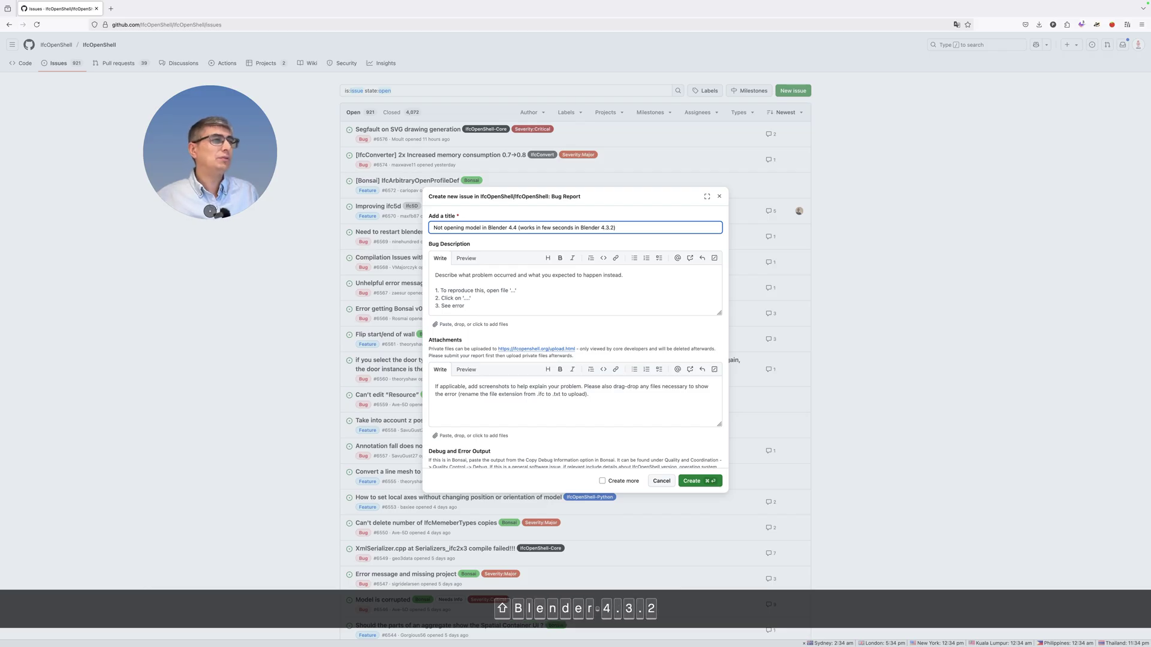
left_click(474, 289)
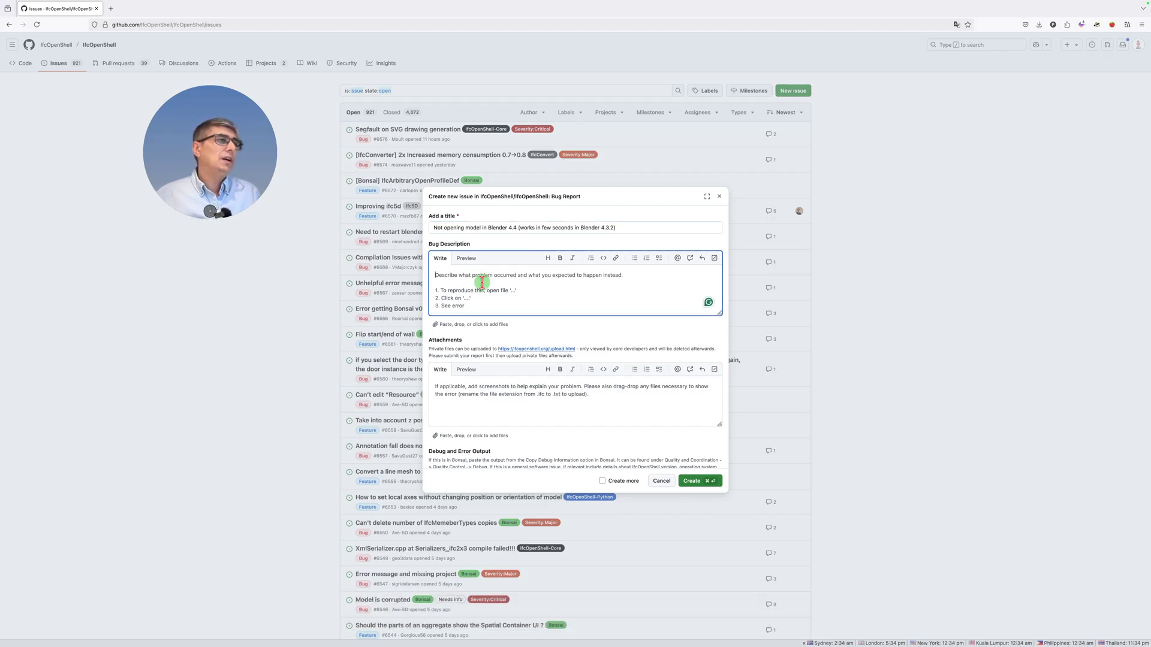
left_click(615, 370)
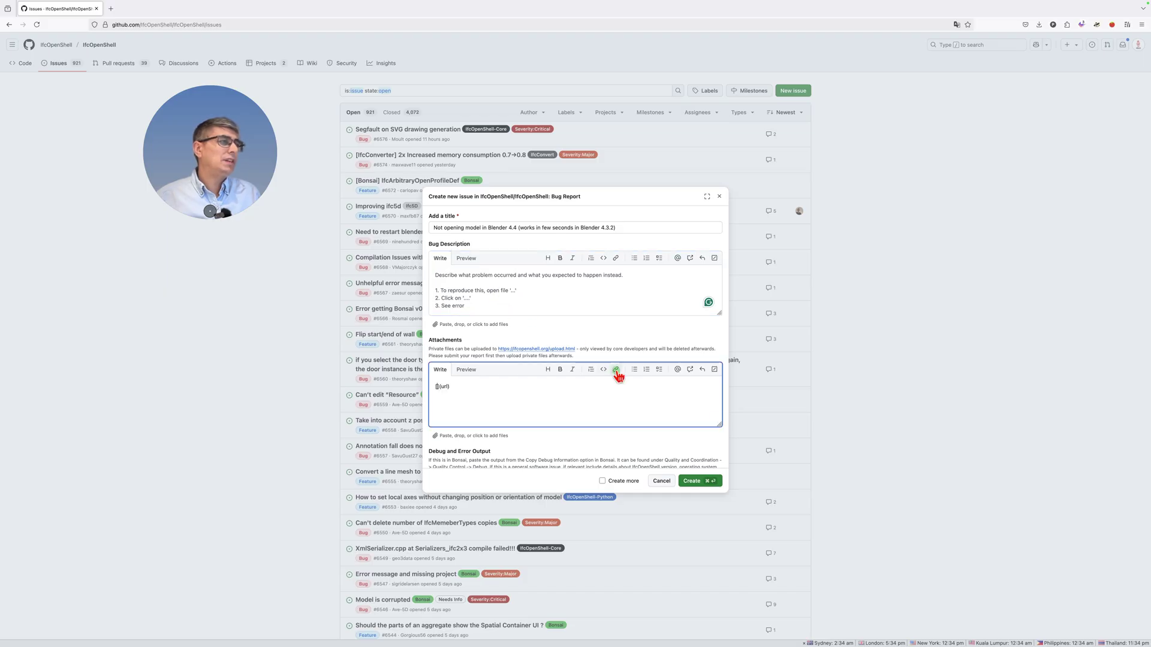
left_click_drag(520, 388, 416, 389)
key("BackSpace")
Begin the bug description with the words "When I open this model".
left_click(481, 292)
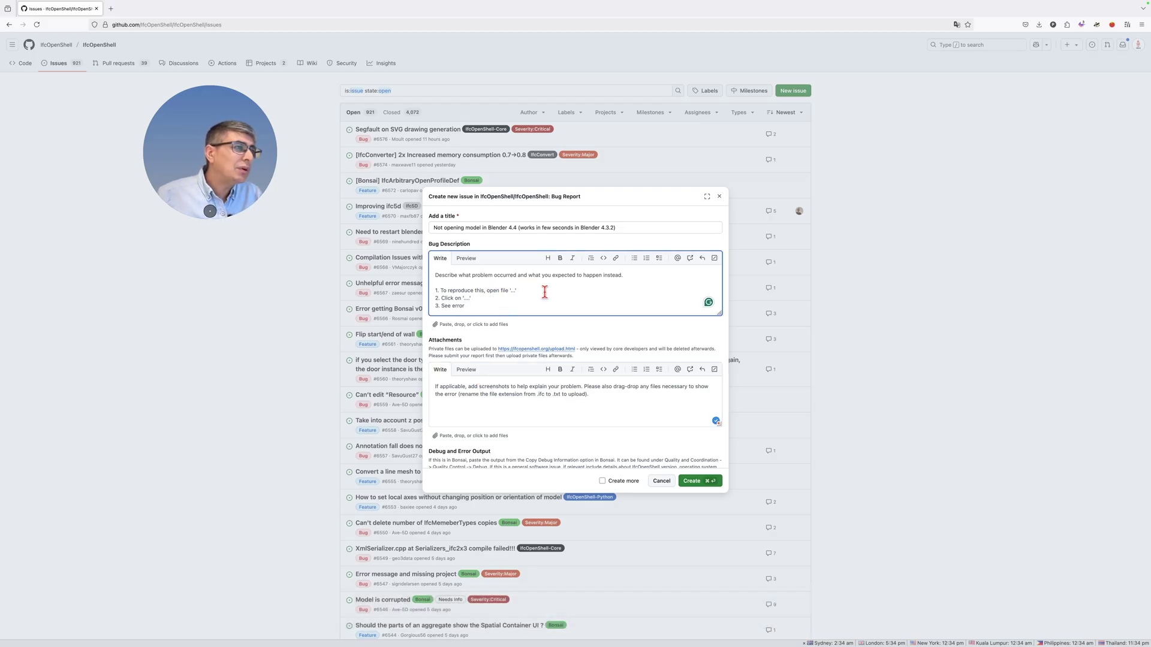
type("W")
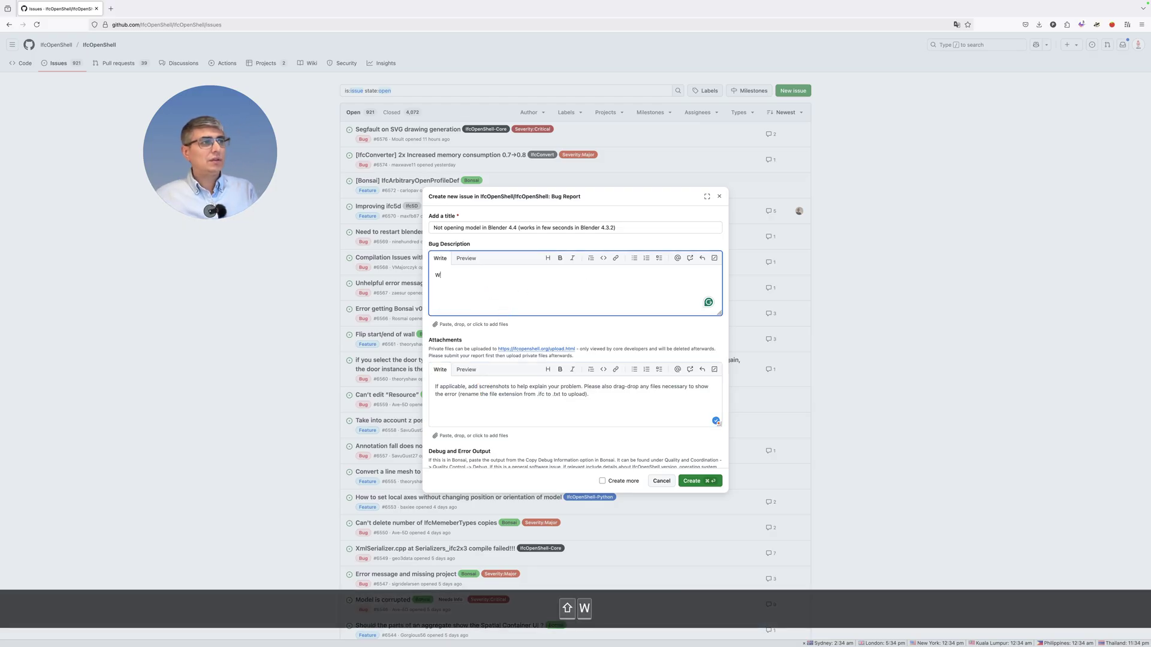
type("hen I open this p")
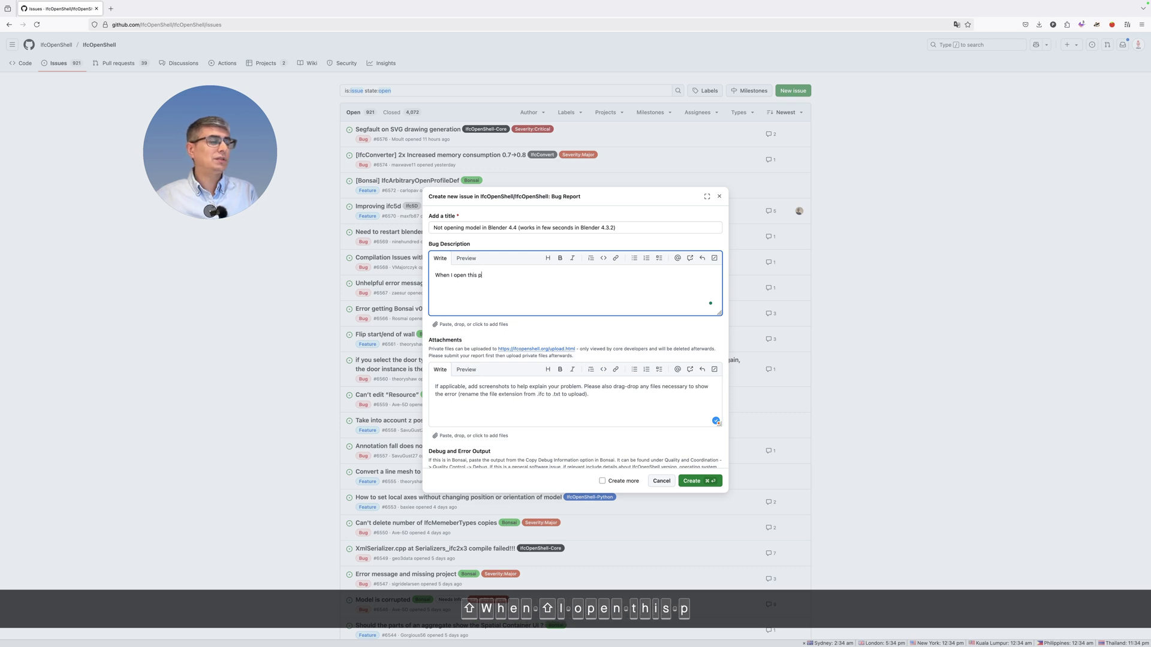
key("BackSpace")
type("model")
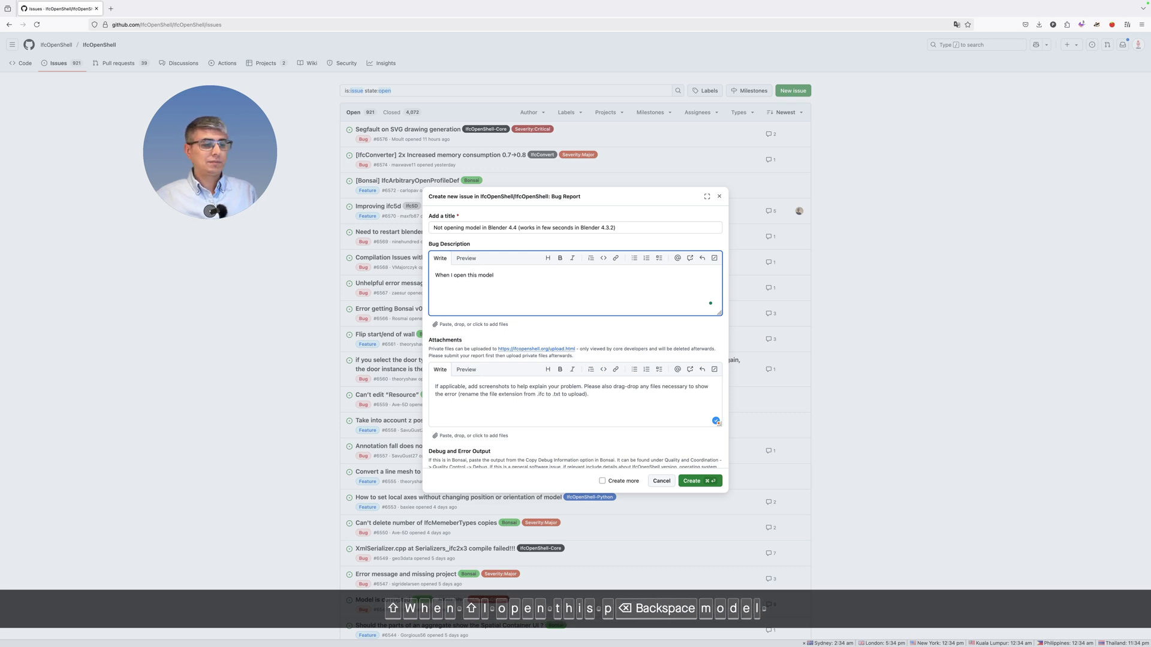
Switch to the Blender 4.4.0 window and try to capture a screenshot of a region of it.
key("ctrl+Up")
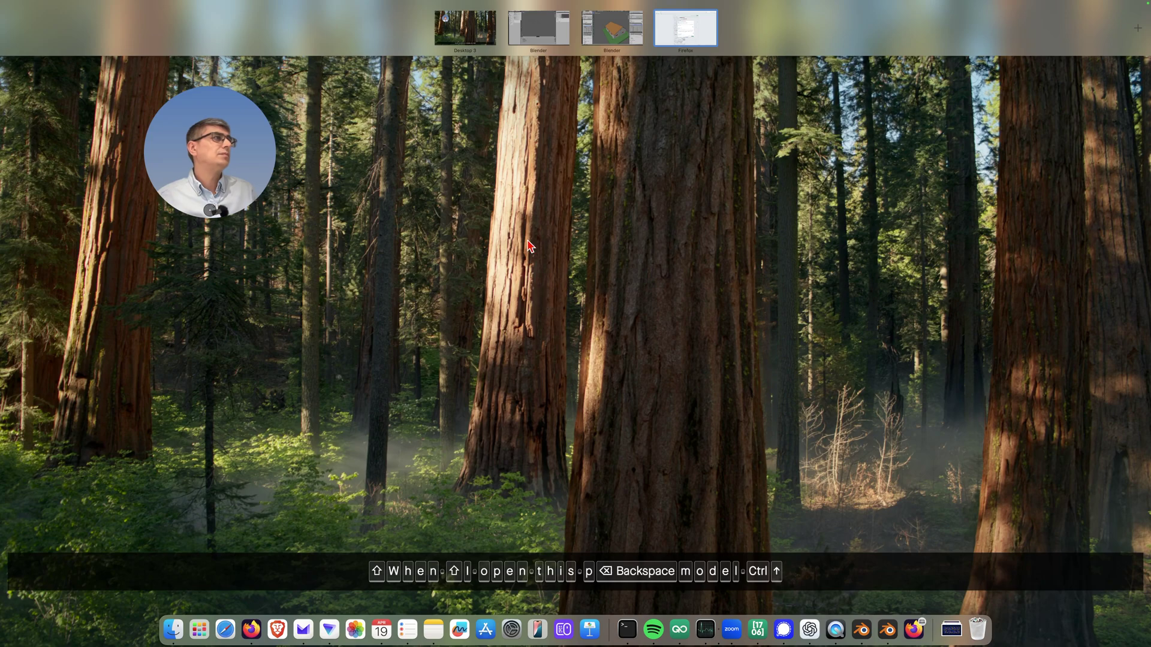
left_click(549, 34)
key("super+shift+4")
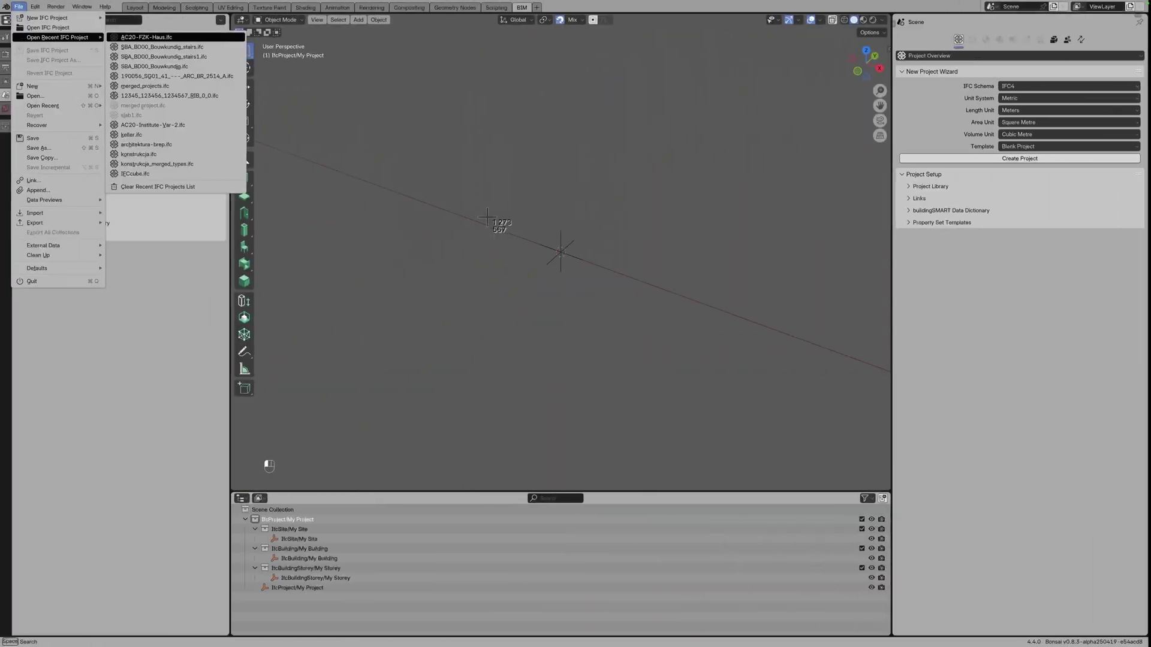
key("ctrl+Left")
key("Escape")
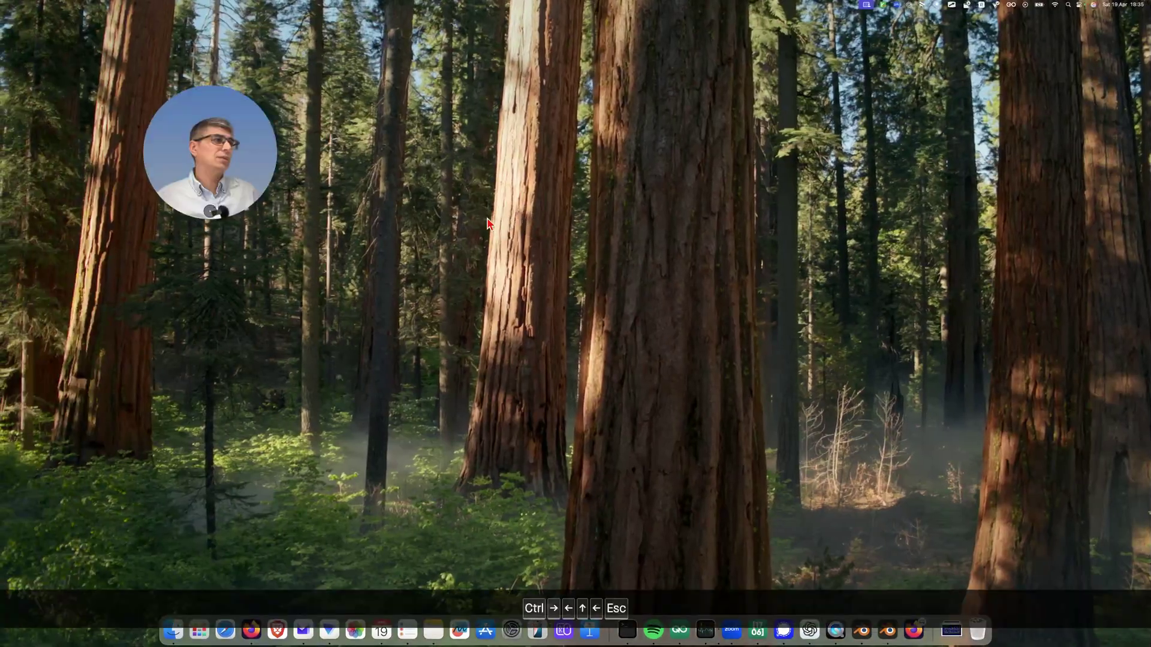
Return to the bug report in Firefox and continue the description with ", it's loading forever and eventually I have to crash Blender and start a new session.".
key("ctrl+Up")
mouse_move(498, 7)
left_click(746, 24)
left_click(512, 280)
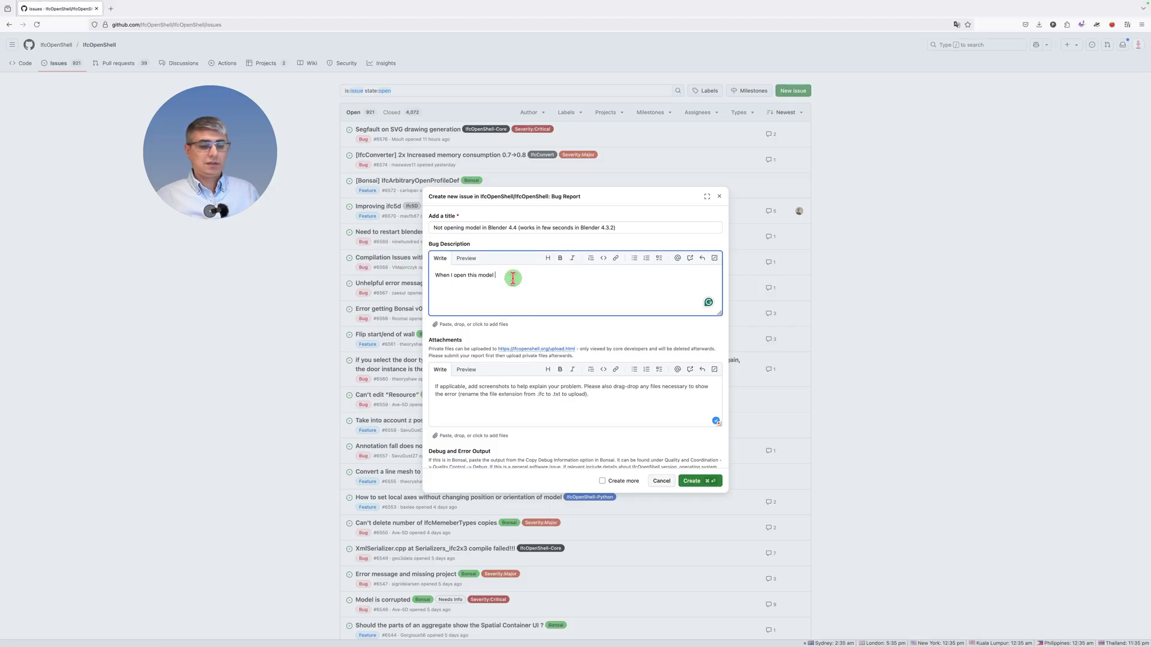
key("BackSpace")
type(", it's loadi")
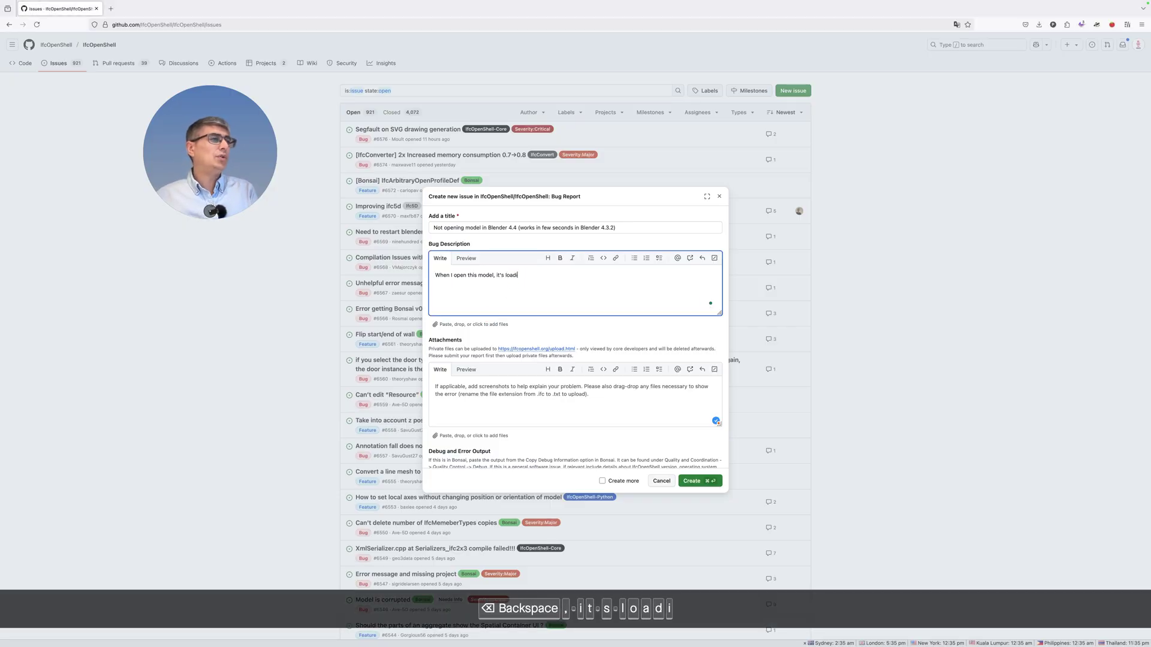
type("ng forever and e")
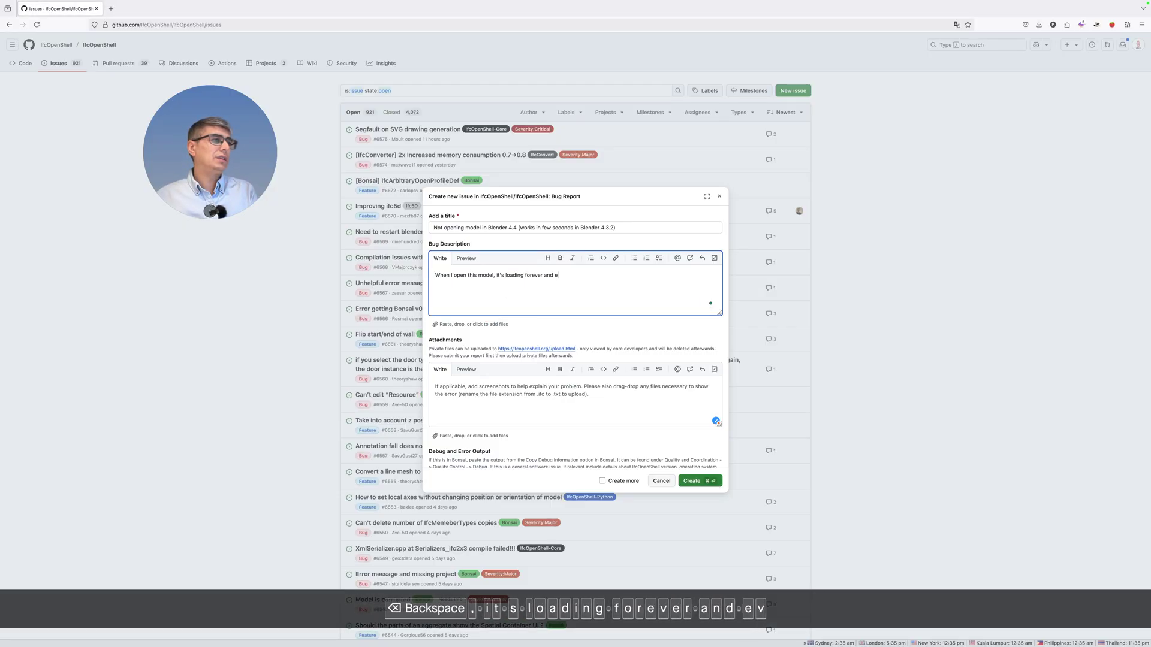
type("ventually I have t")
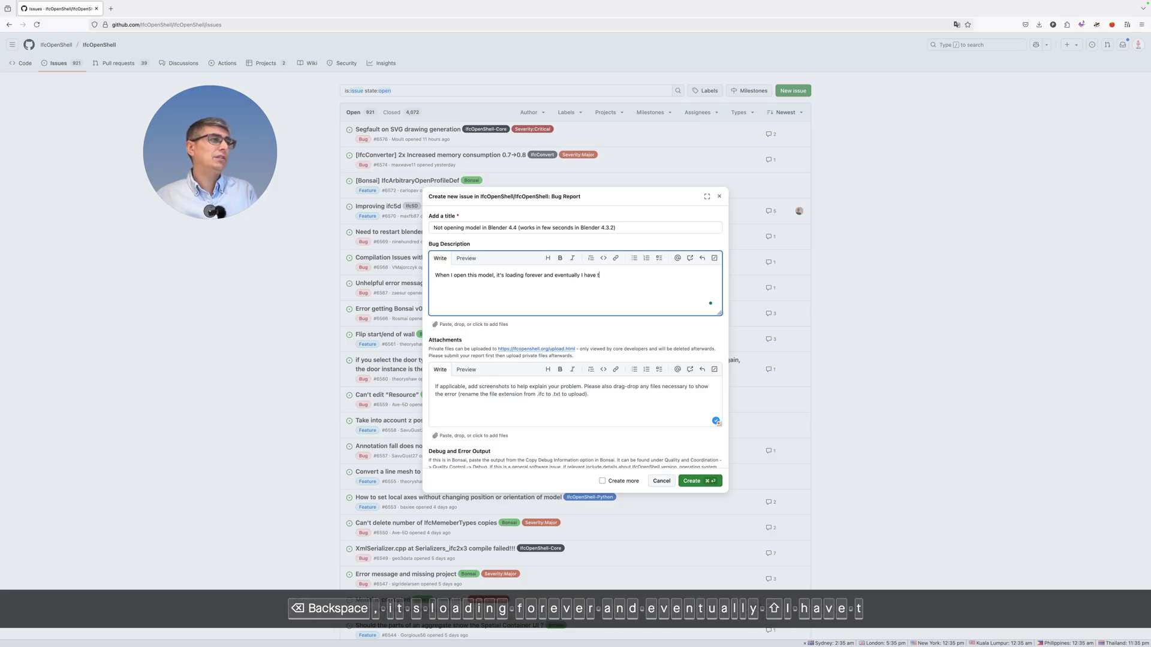
type("o crash Belender")
key("BackSpace")
key("BackSpace")
key("BackSpace")
key("BackSpace")
key("BackSpace")
key("BackSpace")
key("BackSpace")
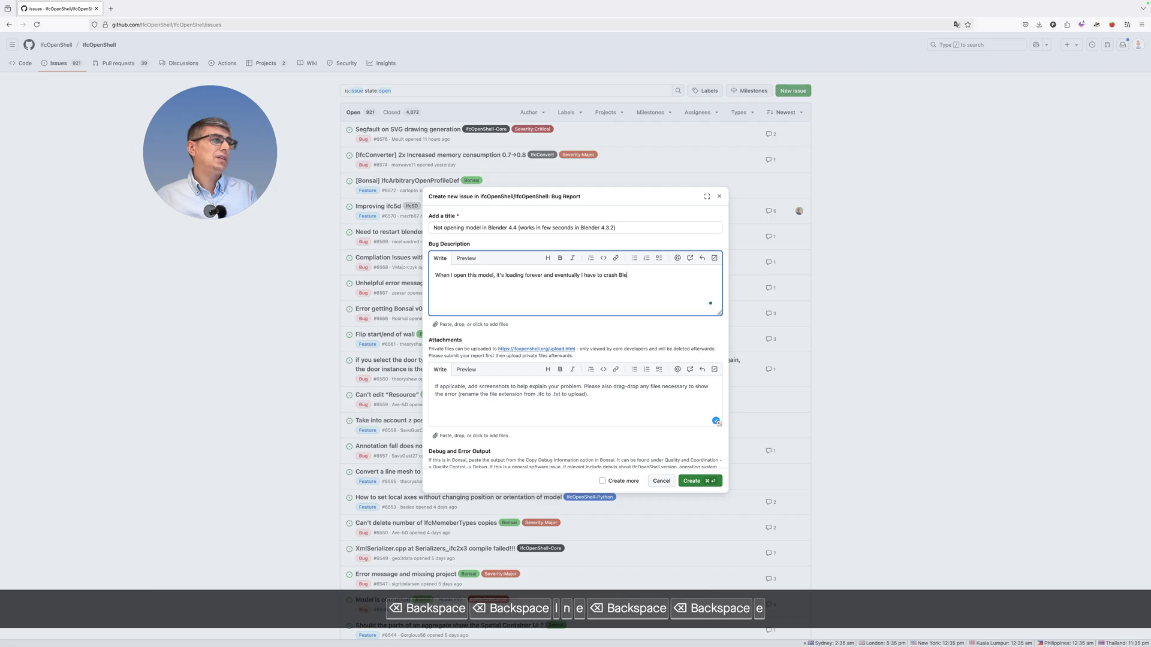
type("lender and start a new")
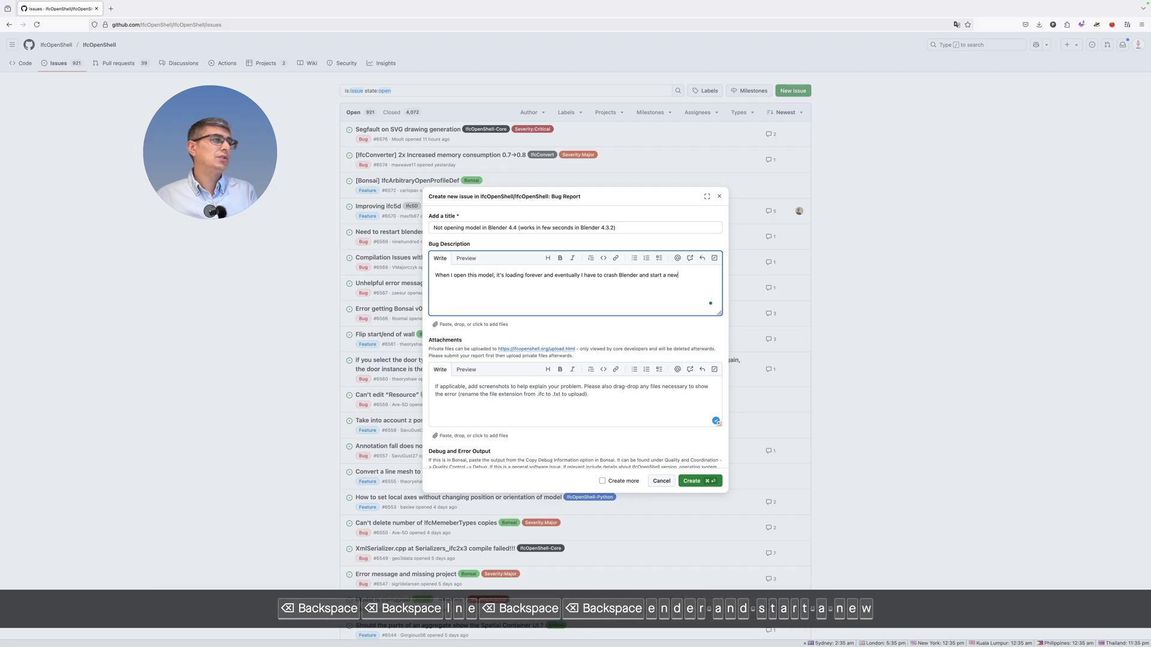
type(" session. ")
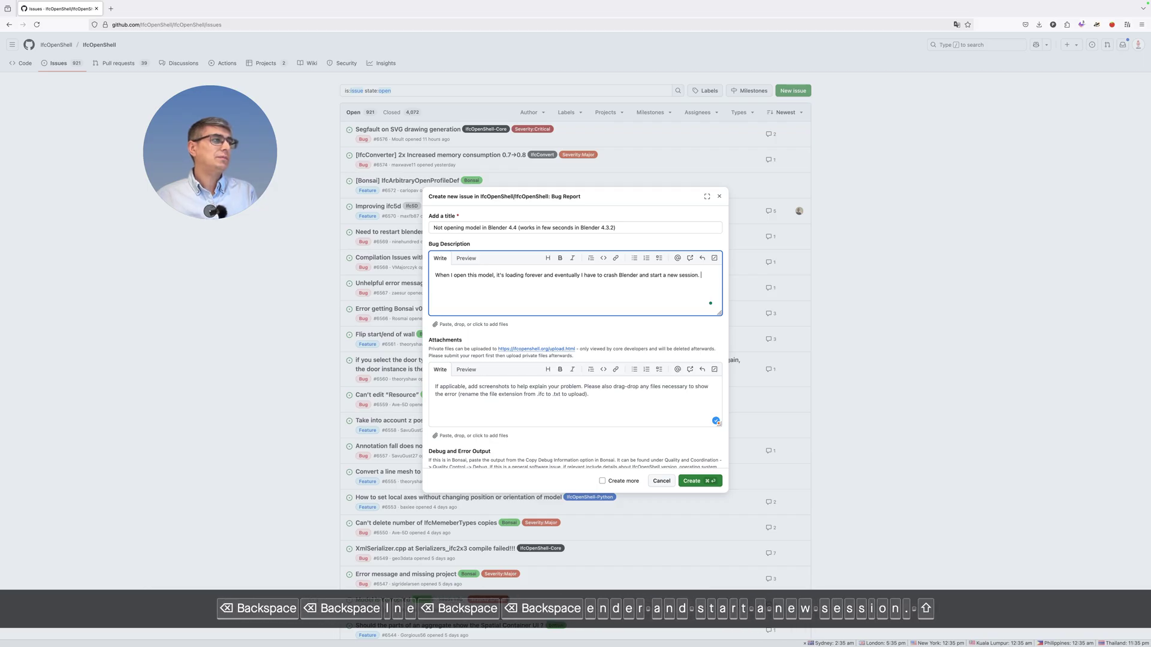
Add the sentence "It works well on Blender 4.3.2" to the description and leave a blank line after it.
type("It works well ")
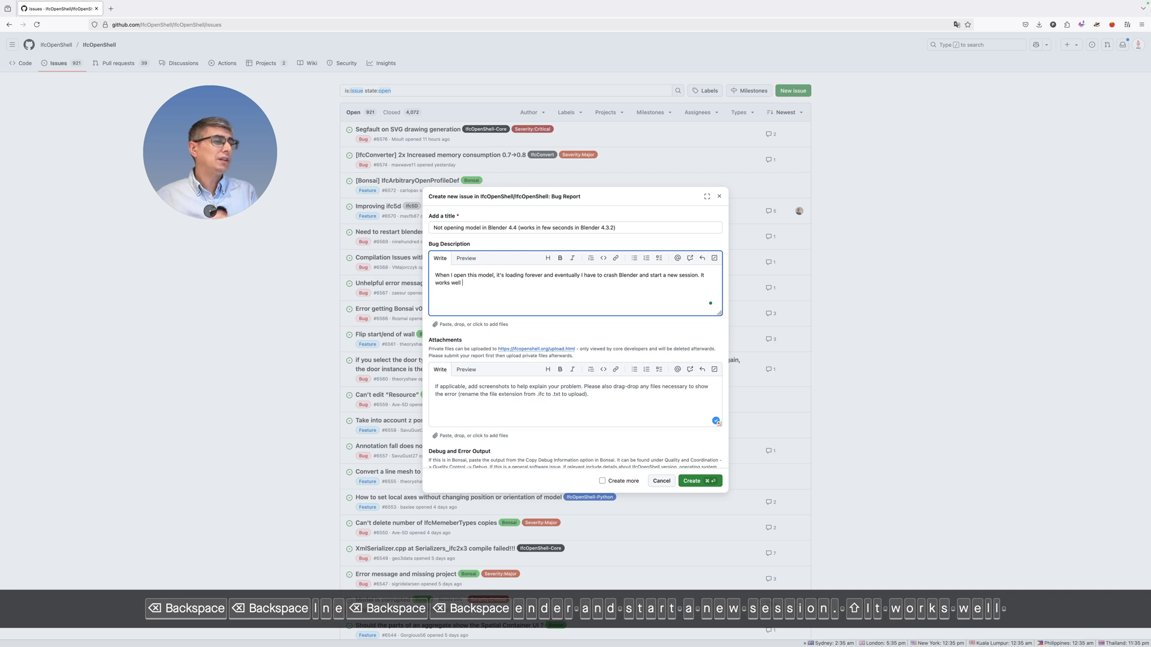
type("on ")
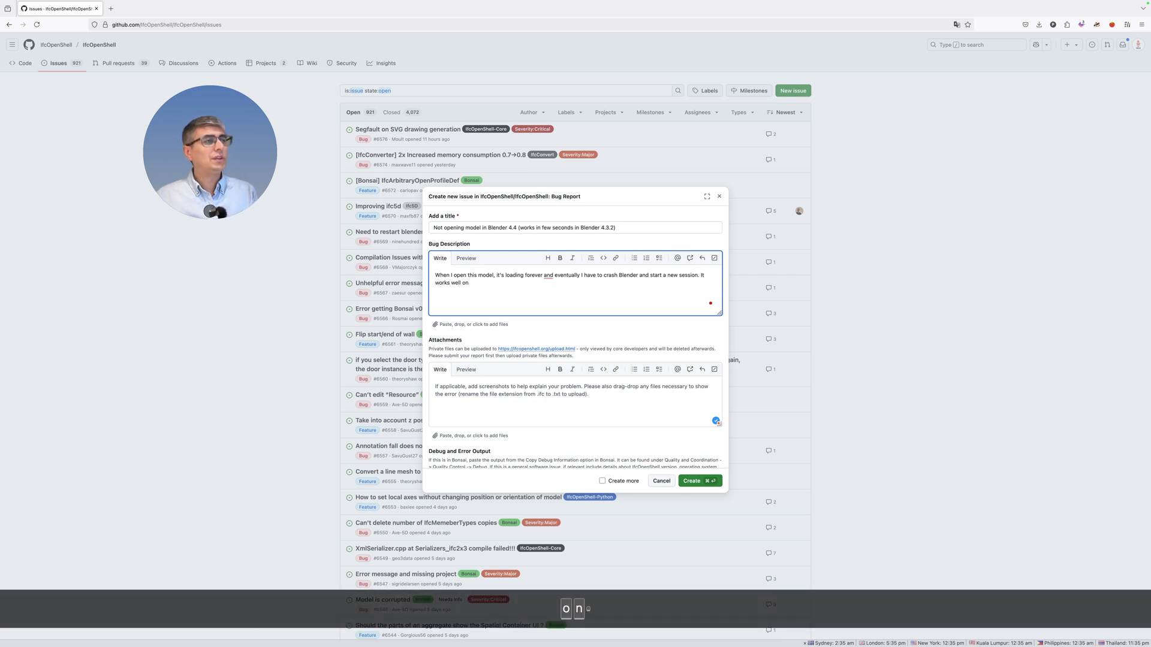
type("Blender 4.3")
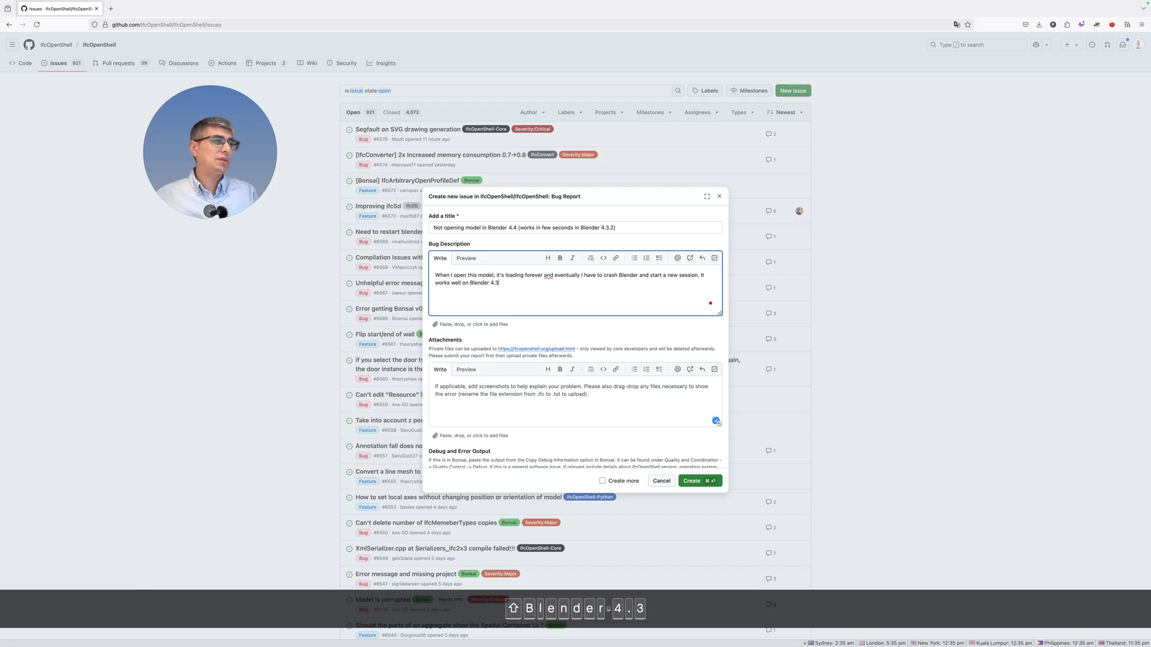
type(".2")
key("Return")
key("Return")
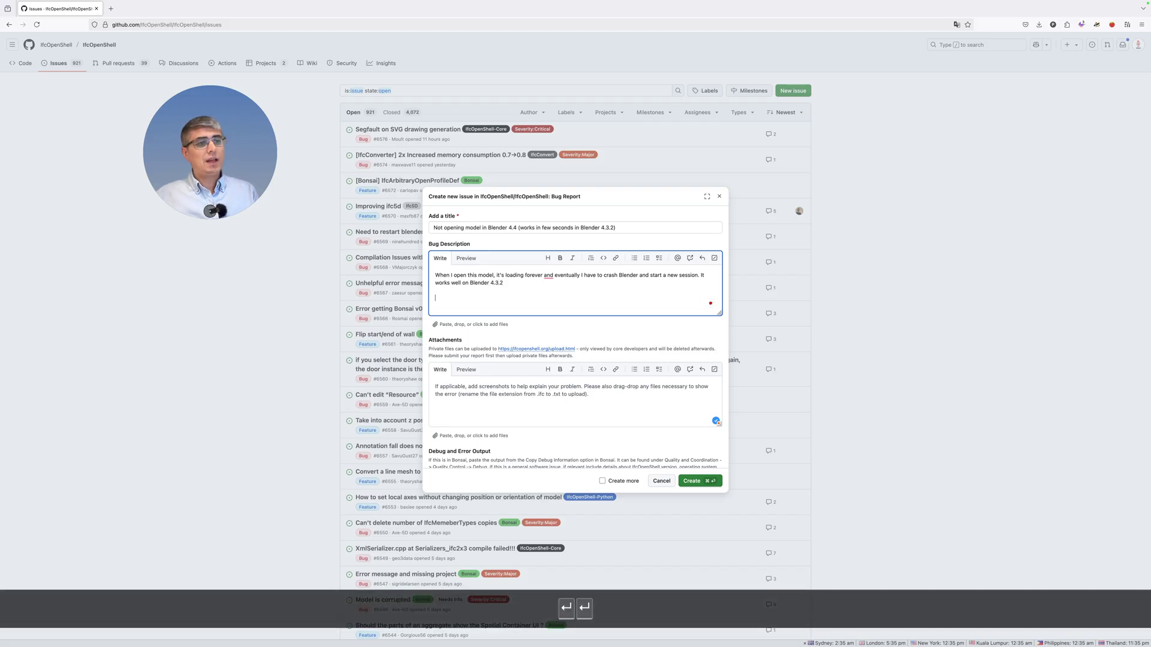
Start the second paragraph of the description with the sentence "I don't get any errors.".
type("I ru")
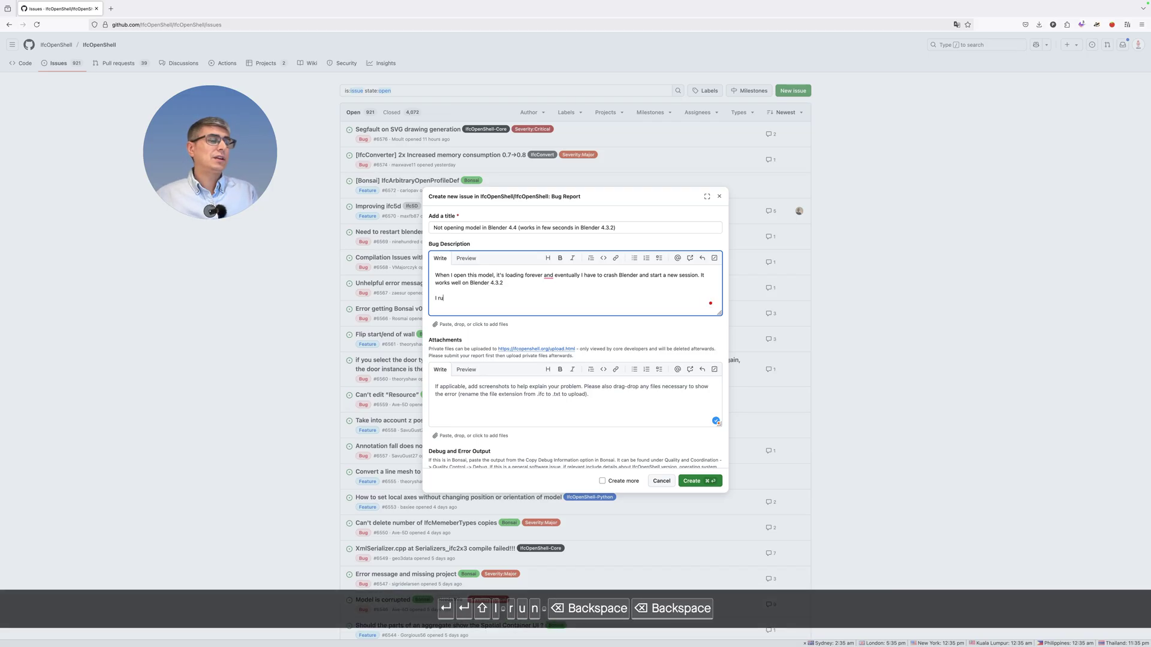
key("BackSpace")
key("BackSpace")
type("don't get any a")
key("BackSpace")
type("errors.")
key("BackSpace")
Add the sentence "I use a Mac with M4 chip." to the second paragraph and leave a blank line below it.
type("I use ")
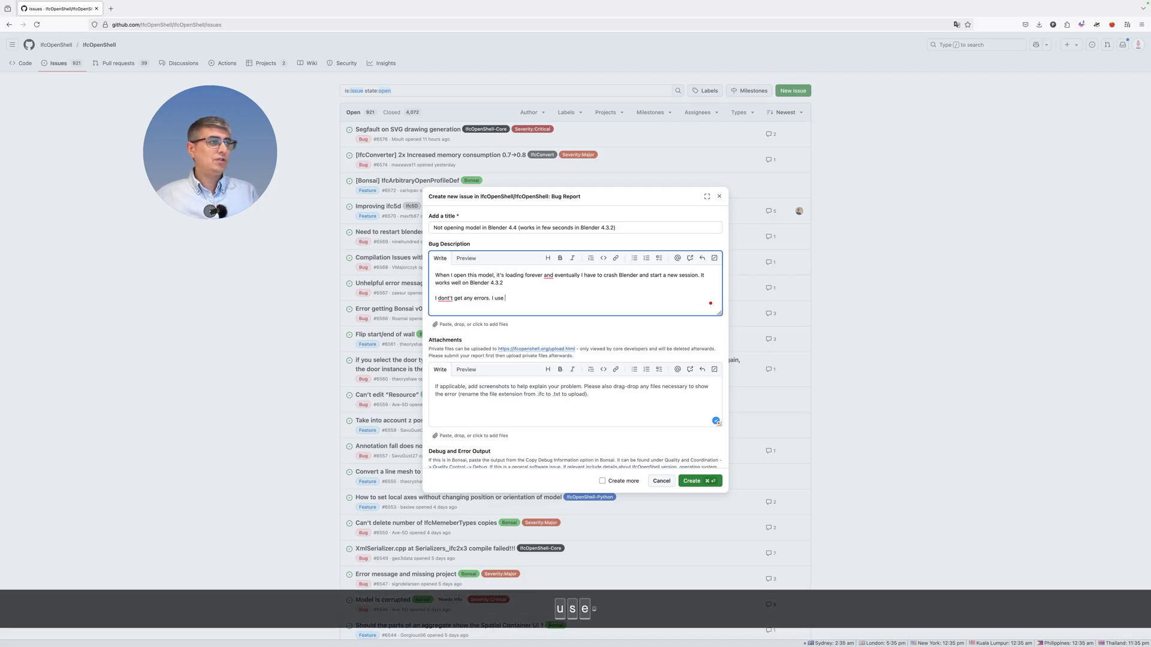
type("a Mac with M")
key("BackSpace")
type("with M")
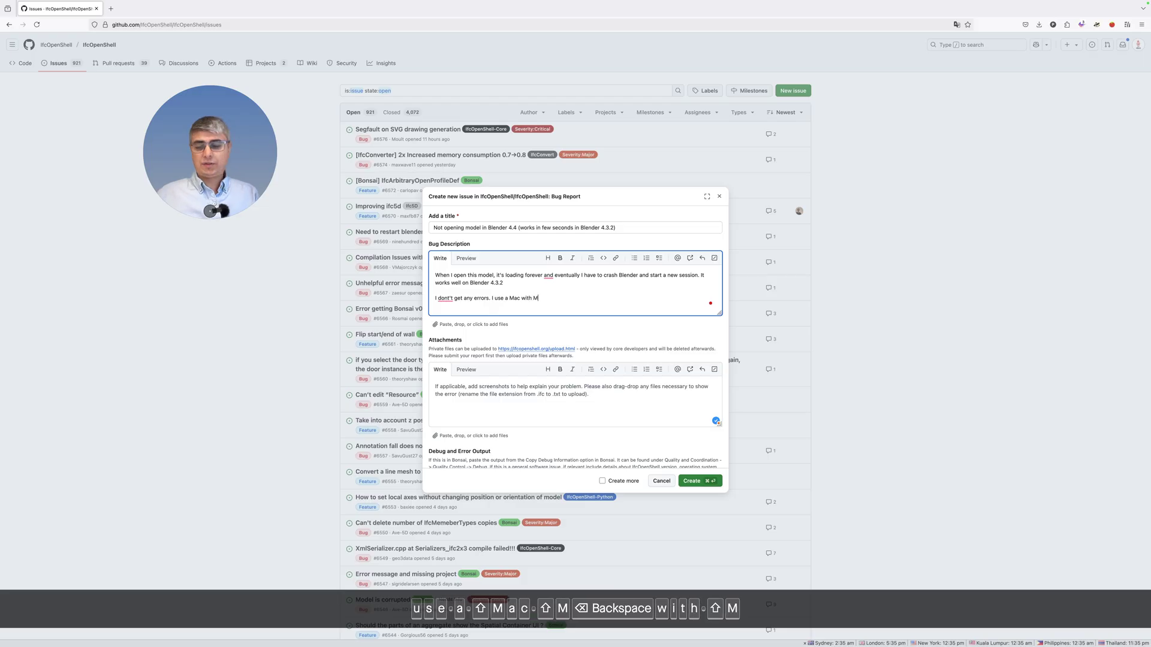
type("4 chip")
key("BackSpace")
key("BackSpace")
key("BackSpace")
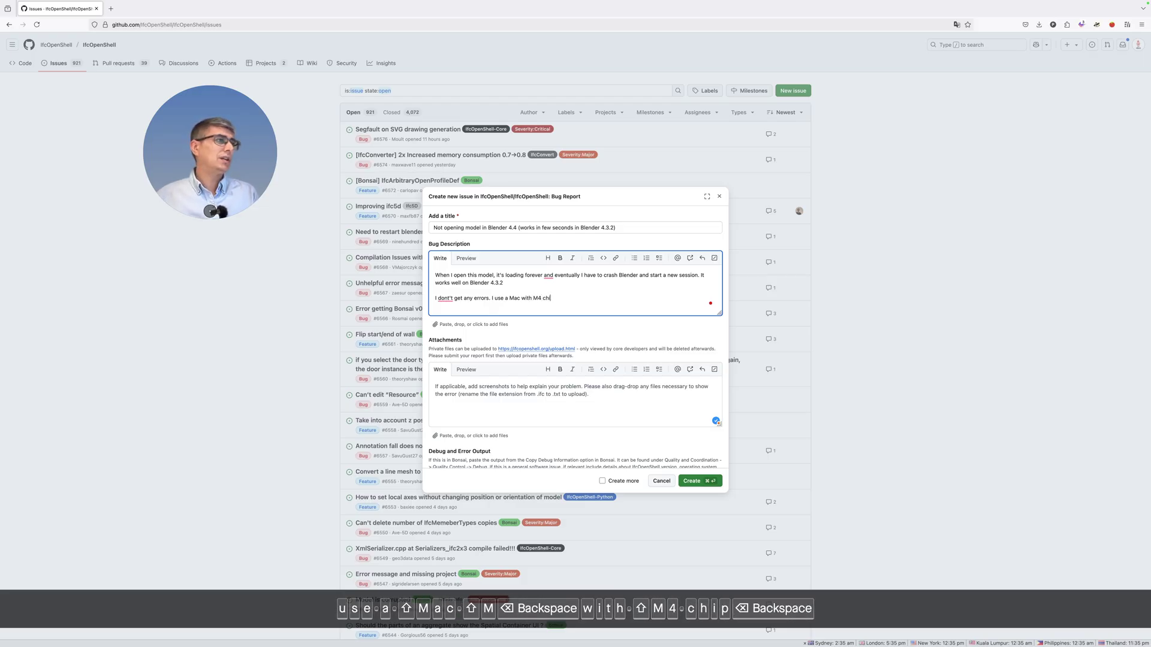
key("BackSpace")
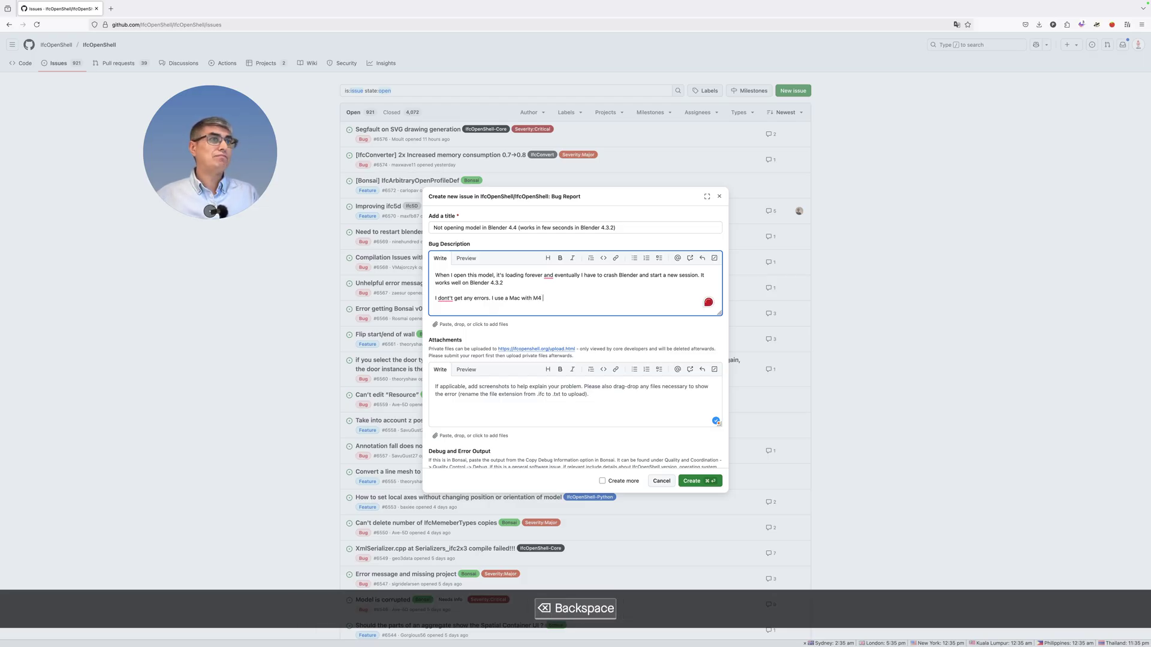
type("chip.")
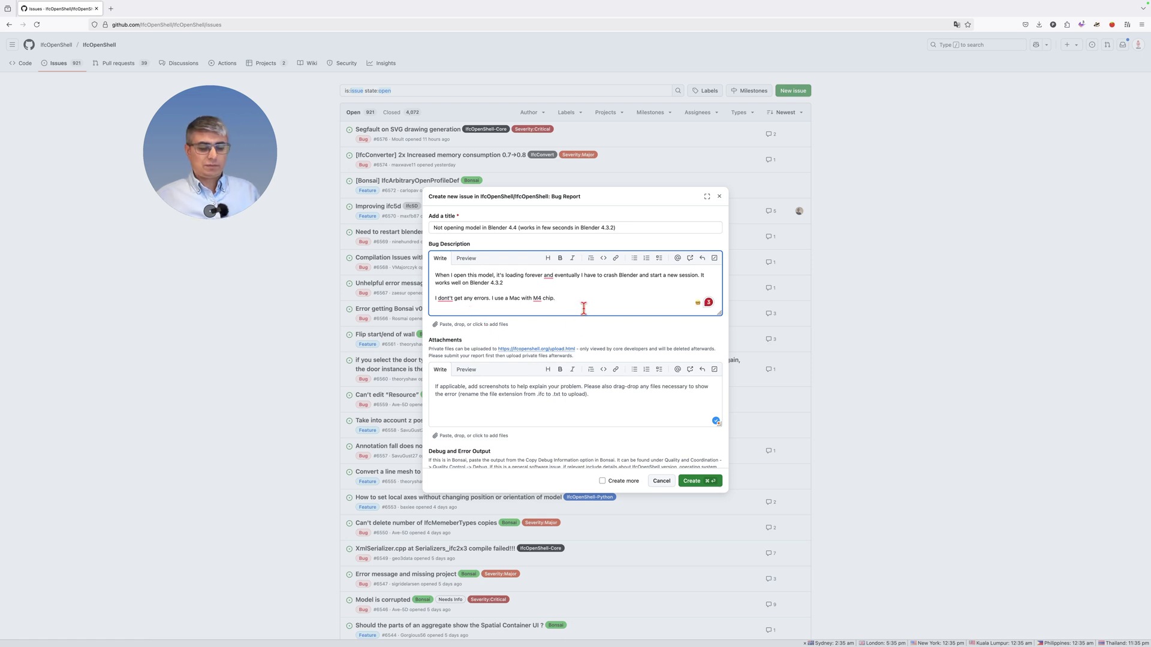
key("Return")
key("Return")
type("This is the mod")
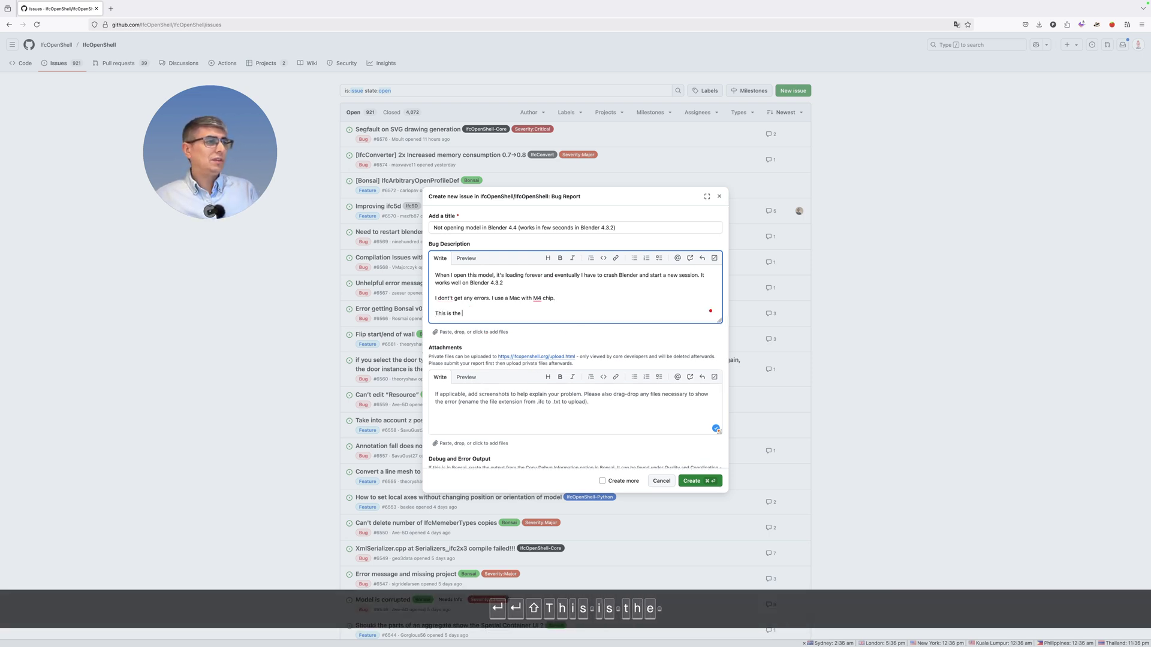
key("BackSpace")
key("BackSpace")
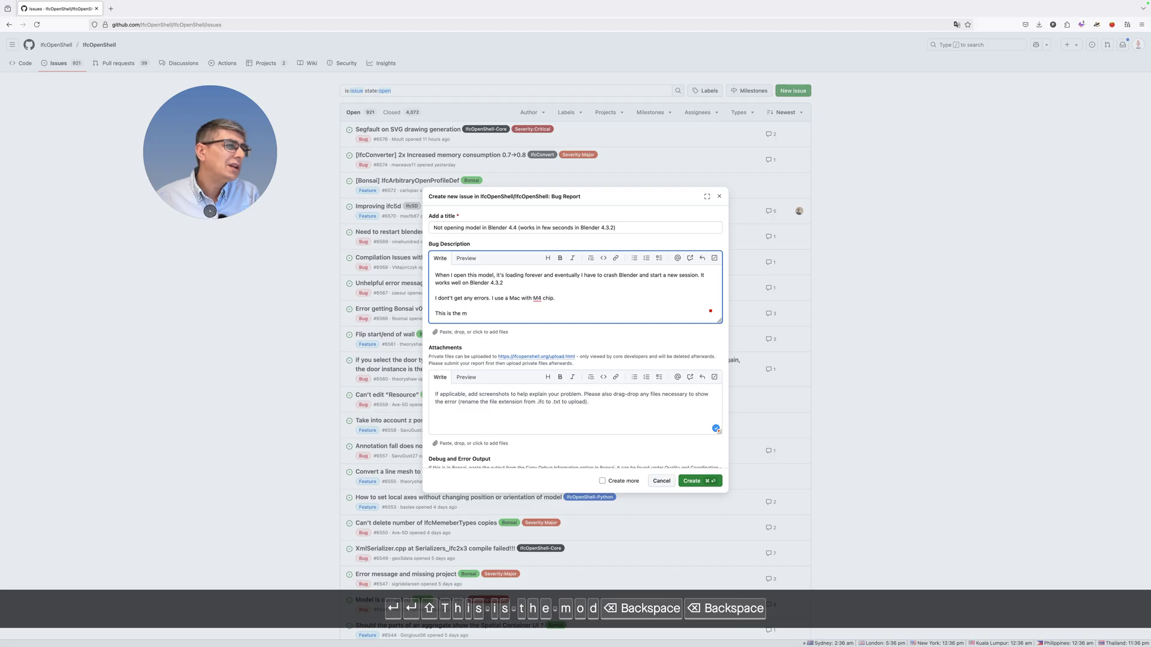
key("BackSpace")
key("BackSpace")
key("BackSpace")
key("BackSpace")
key("BackSpace")
key("BackSpace")
key("BackSpace")
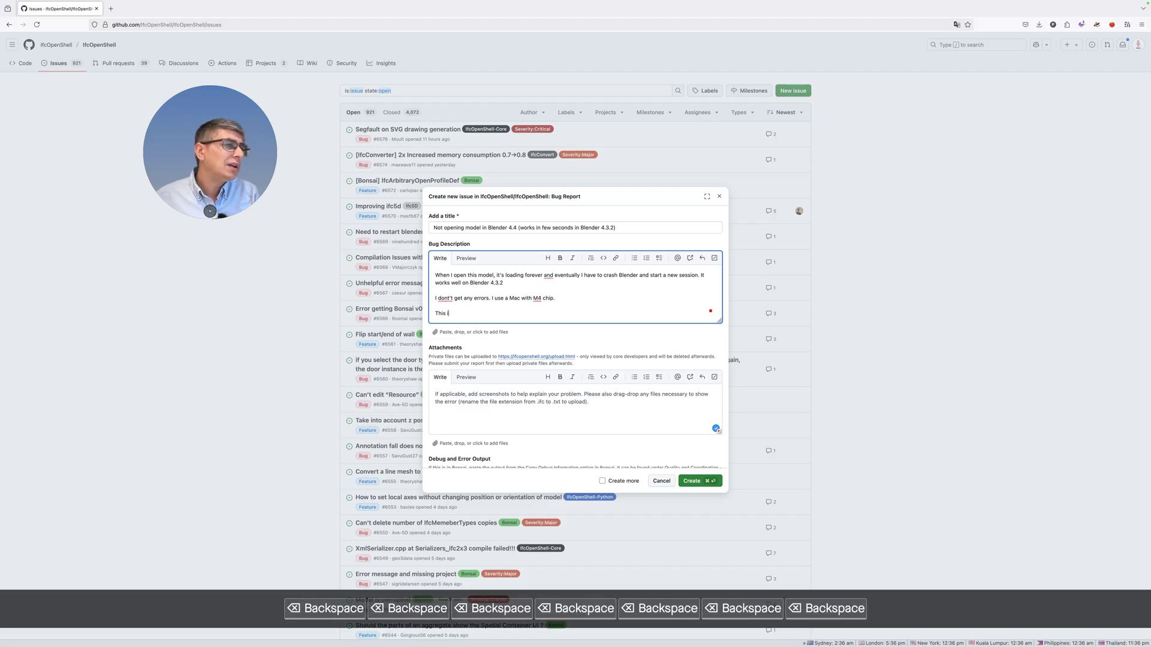
key("BackSpace")
key("BackSpace")
key("BackSpace")
key("BackSpace")
key("BackSpace")
key("BackSpace")
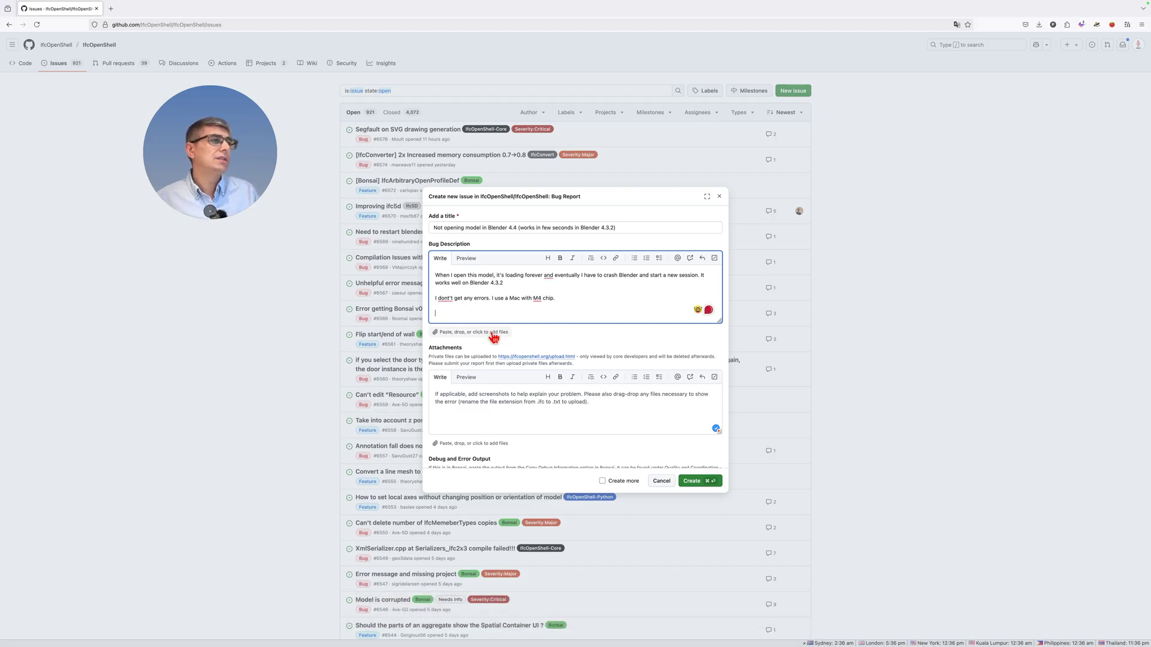
left_click(492, 332)
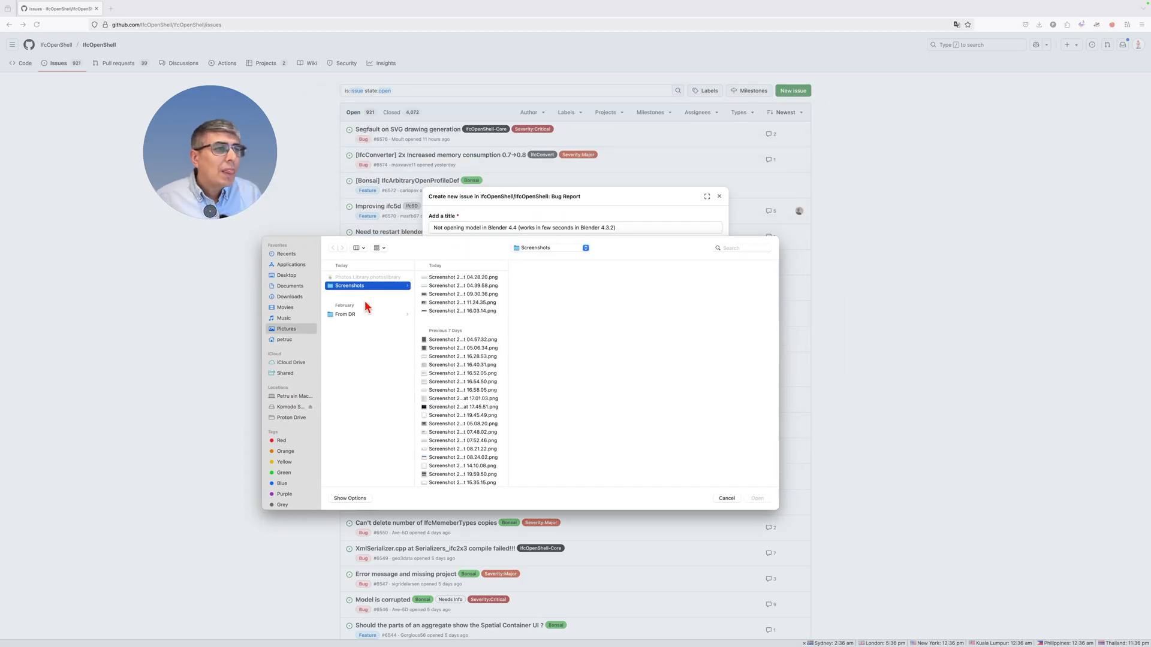
left_click_drag(386, 252, 0, 314)
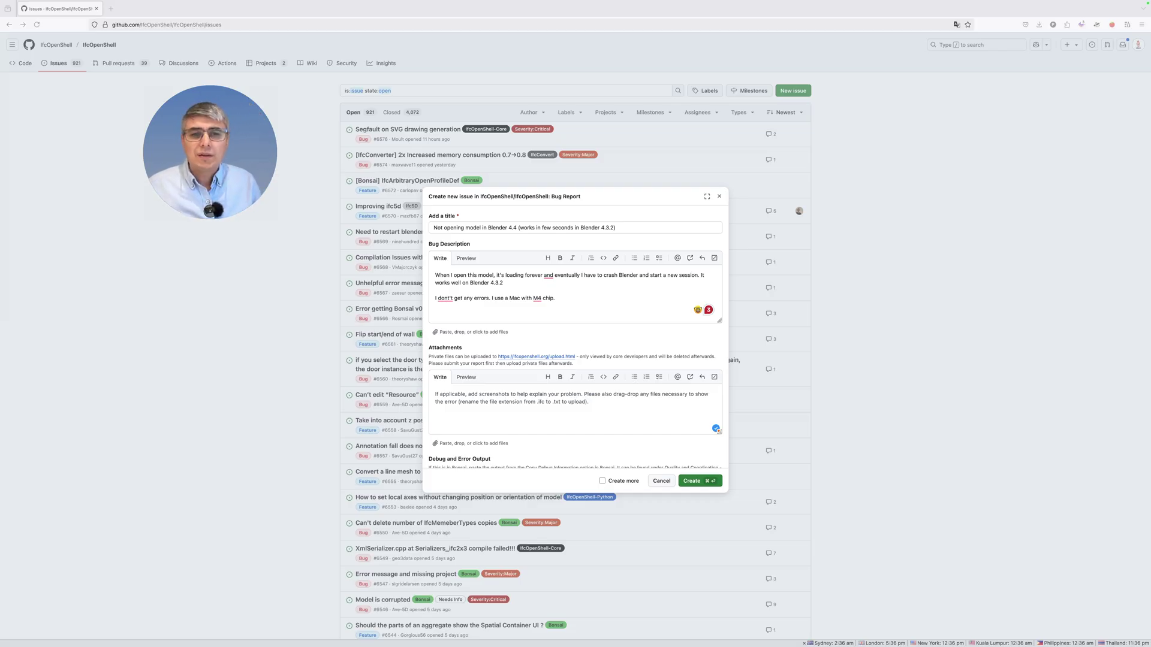
key("ctrl+Up")
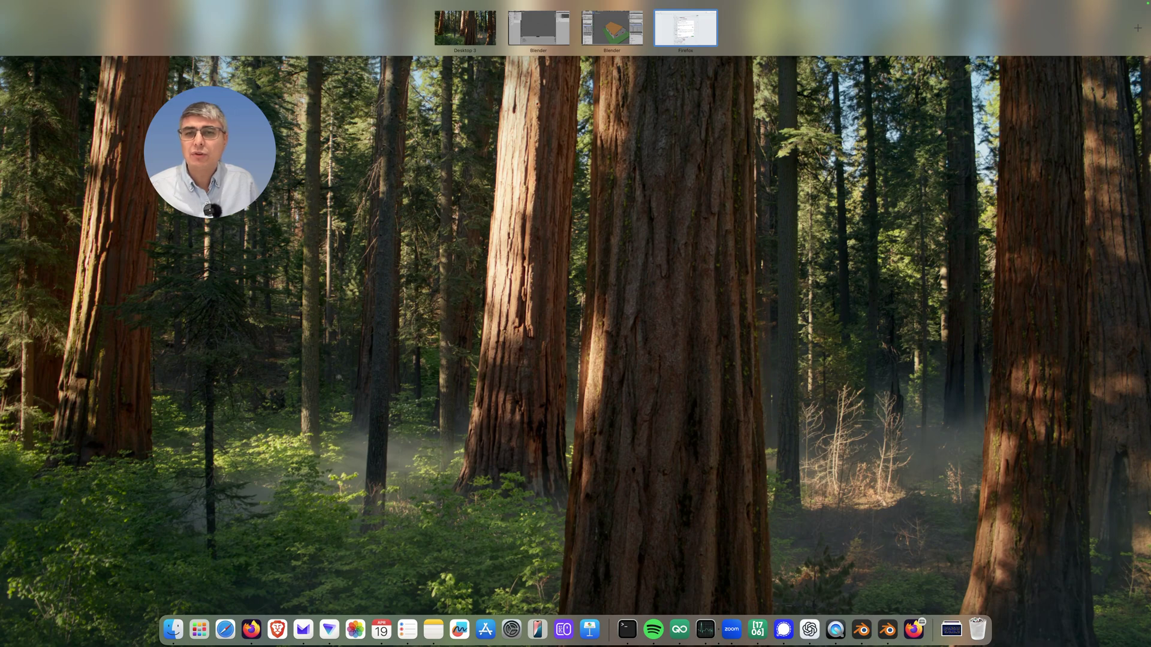
key("ctrl+Up")
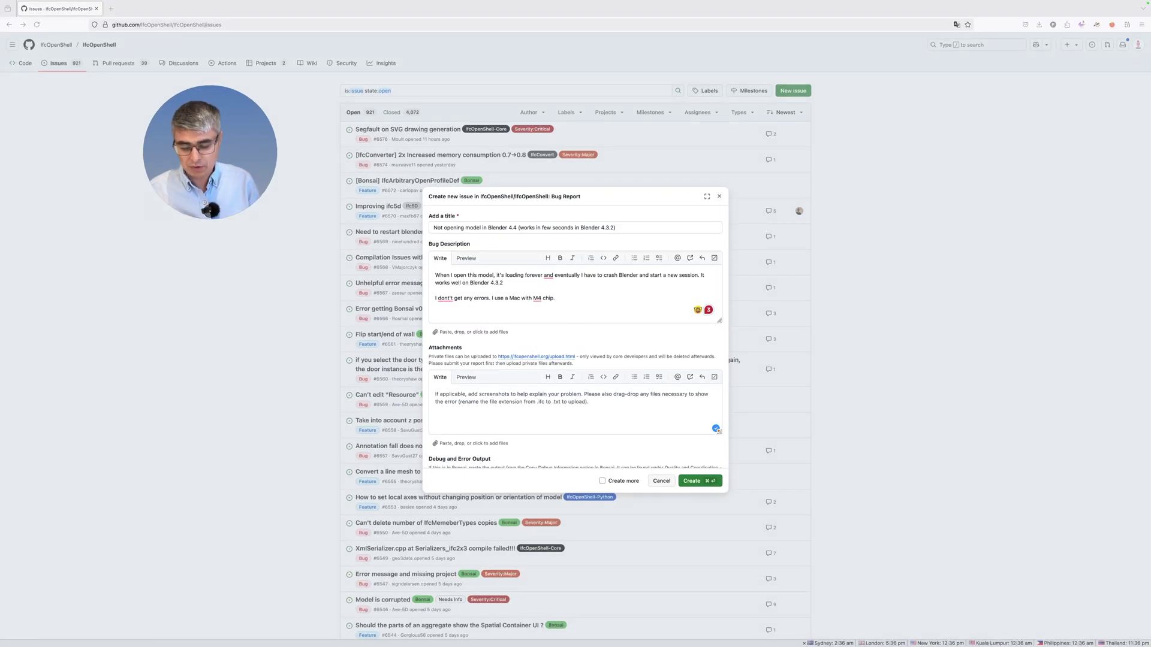
Attach the file AC20-FZK-Haus.zip from a file window at the end of the bug description.
key("super+n")
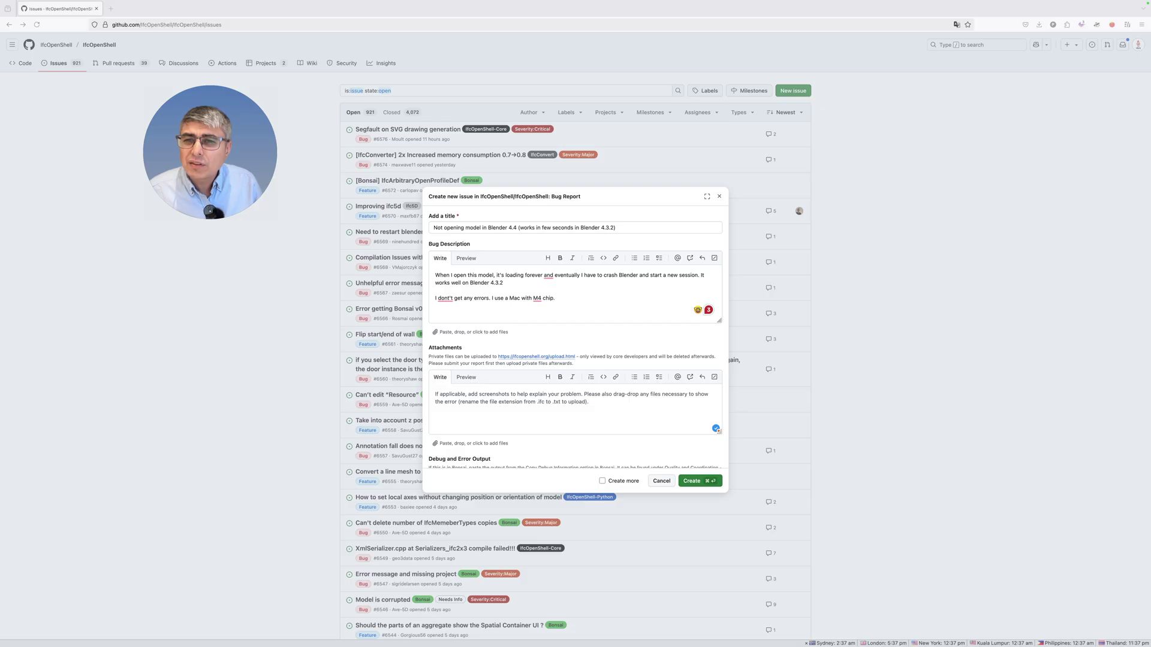
left_click_drag(483, 173, 498, 314)
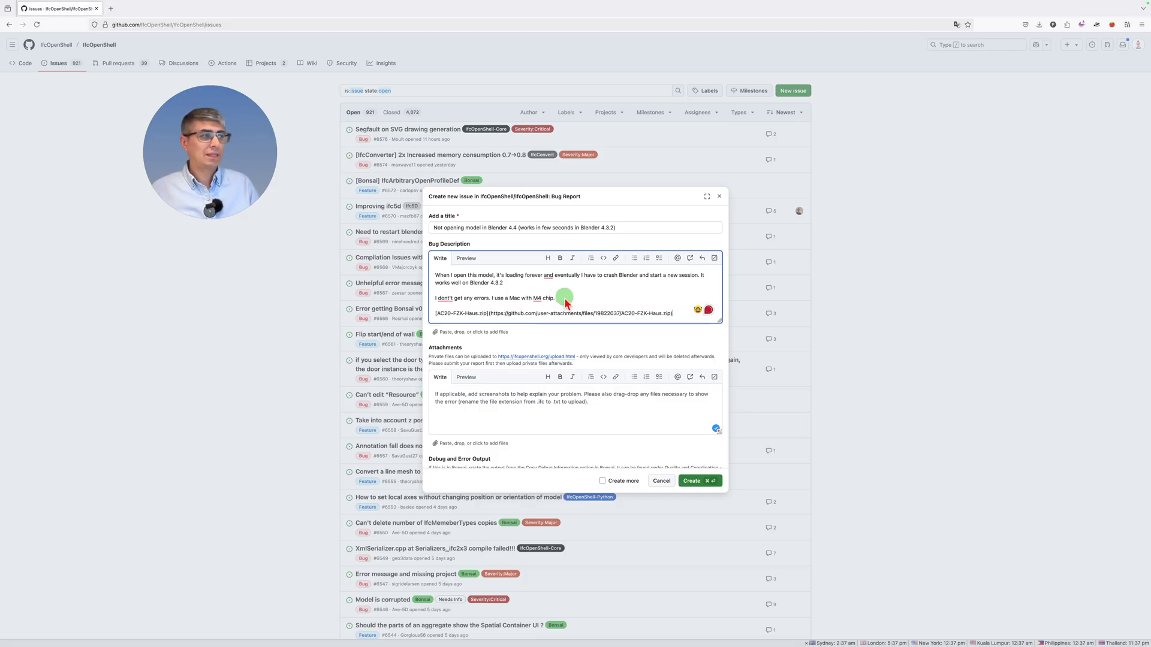
Insert the line "The issue is with this model:" as its own paragraph above the attached file's link in the description.
left_click(556, 298)
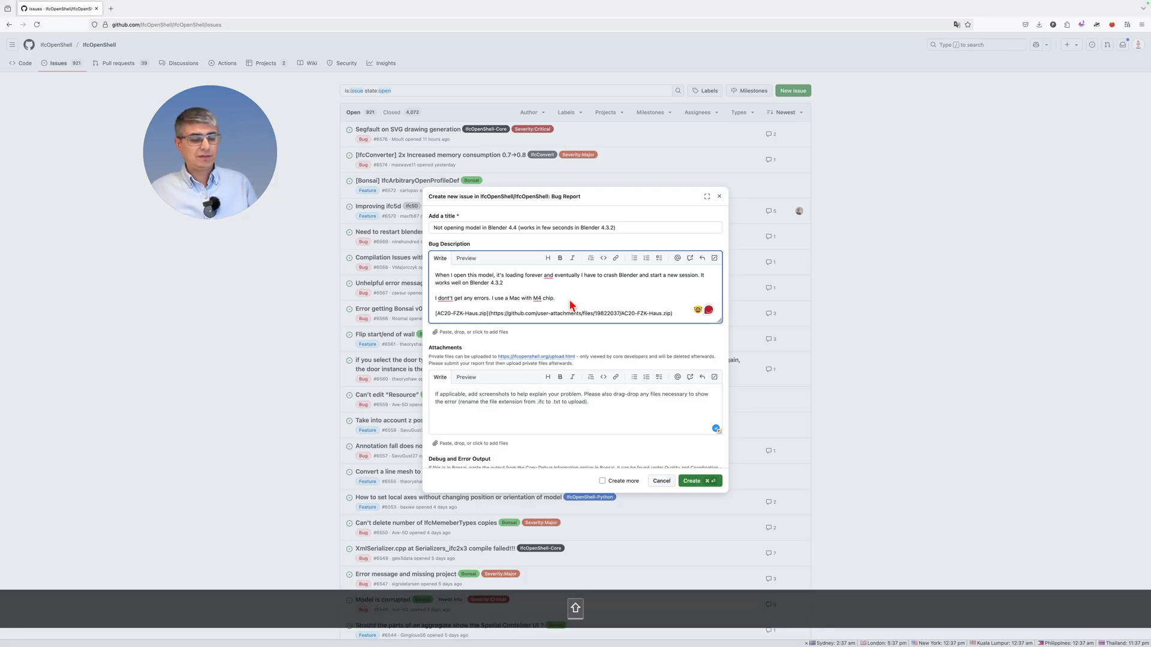
key("Return")
key("Return")
type("The issue is t")
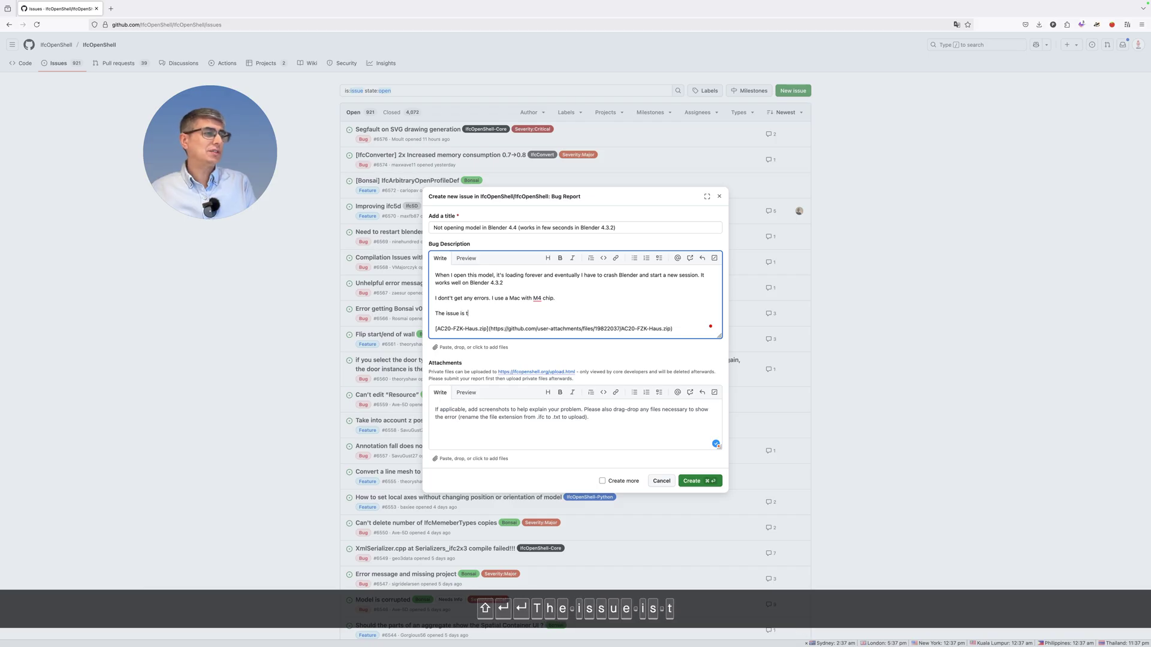
key("BackSpace")
type("with th")
key("BackSpace")
type("this s")
key("BackSpace")
type("mod")
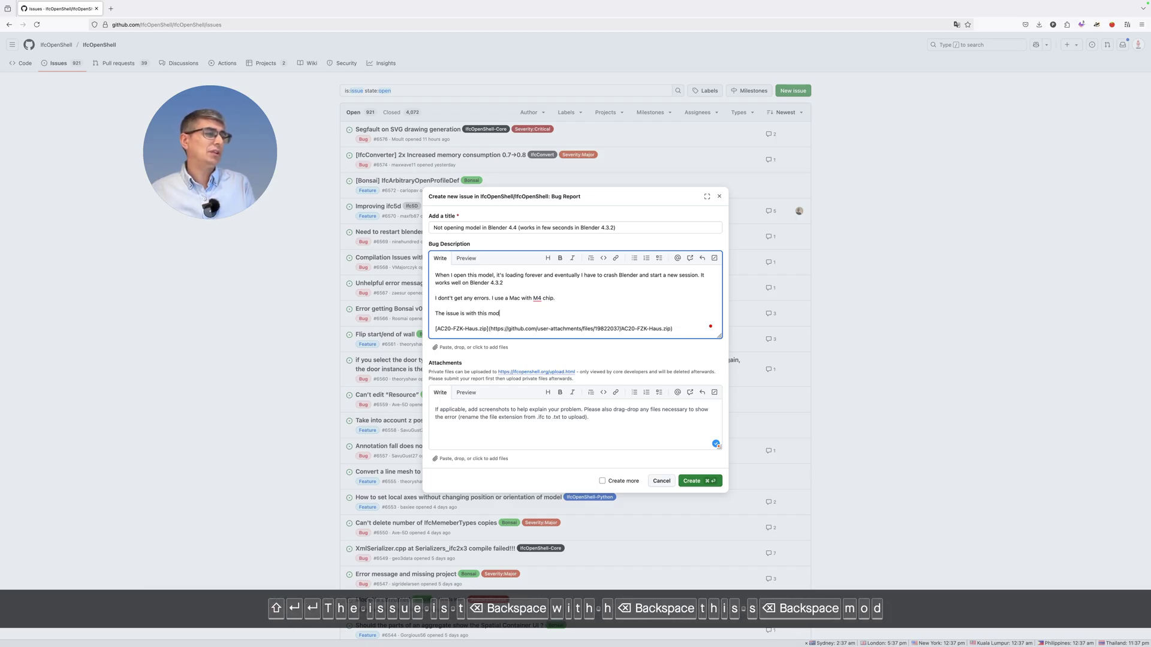
type("el:")
key("Down")
key("Down")
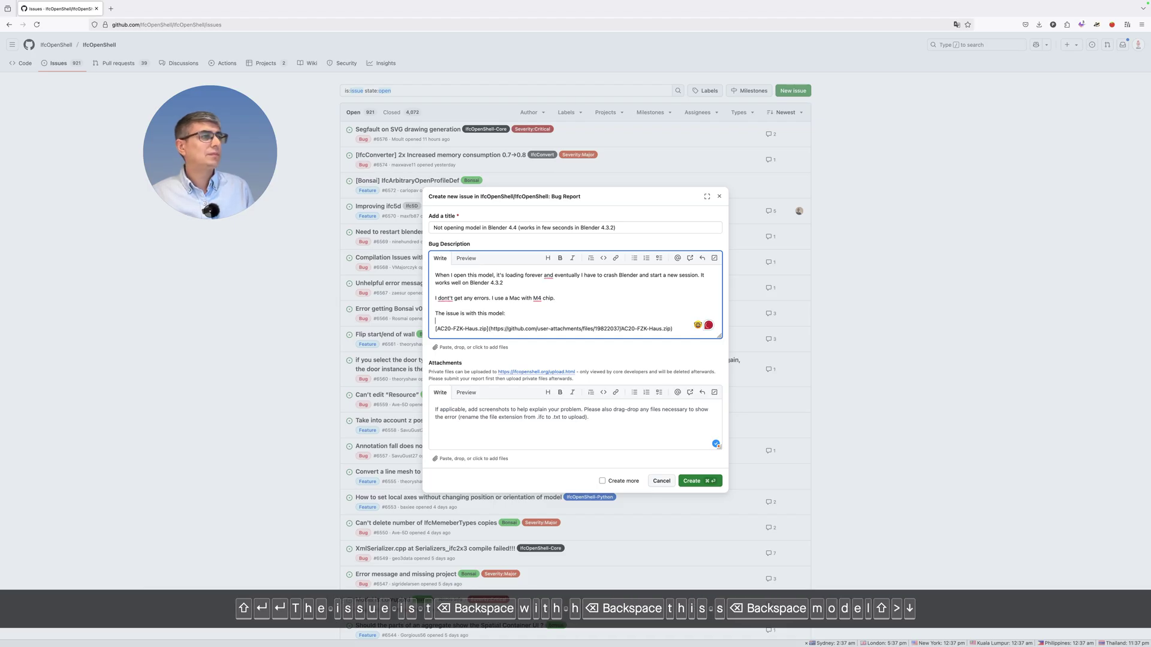
key("Left")
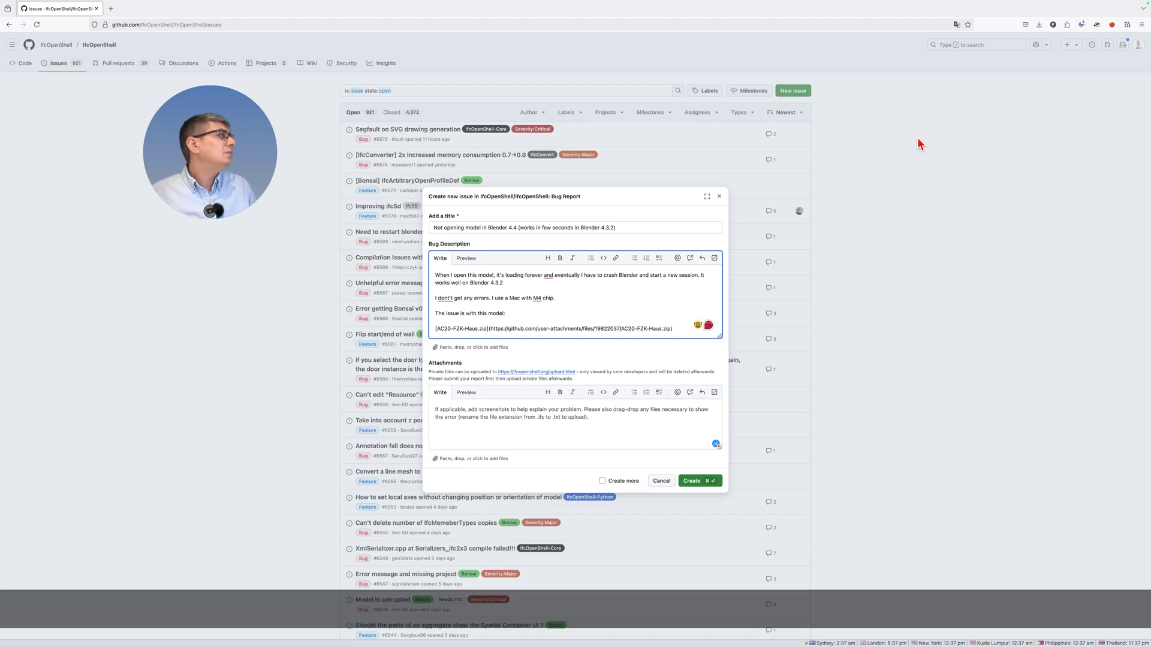
Enlarge the browser page to 133% zoom and return to the bug description text.
left_click(1142, 24)
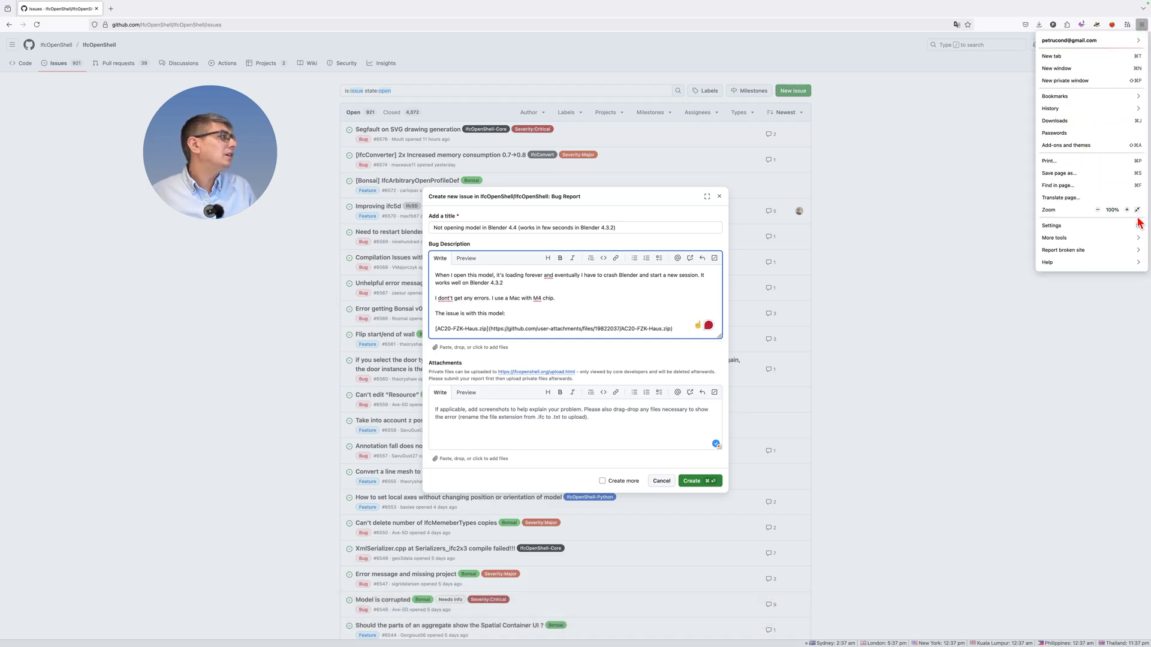
left_click(1126, 210)
left_click(1127, 209)
left_click(1127, 209)
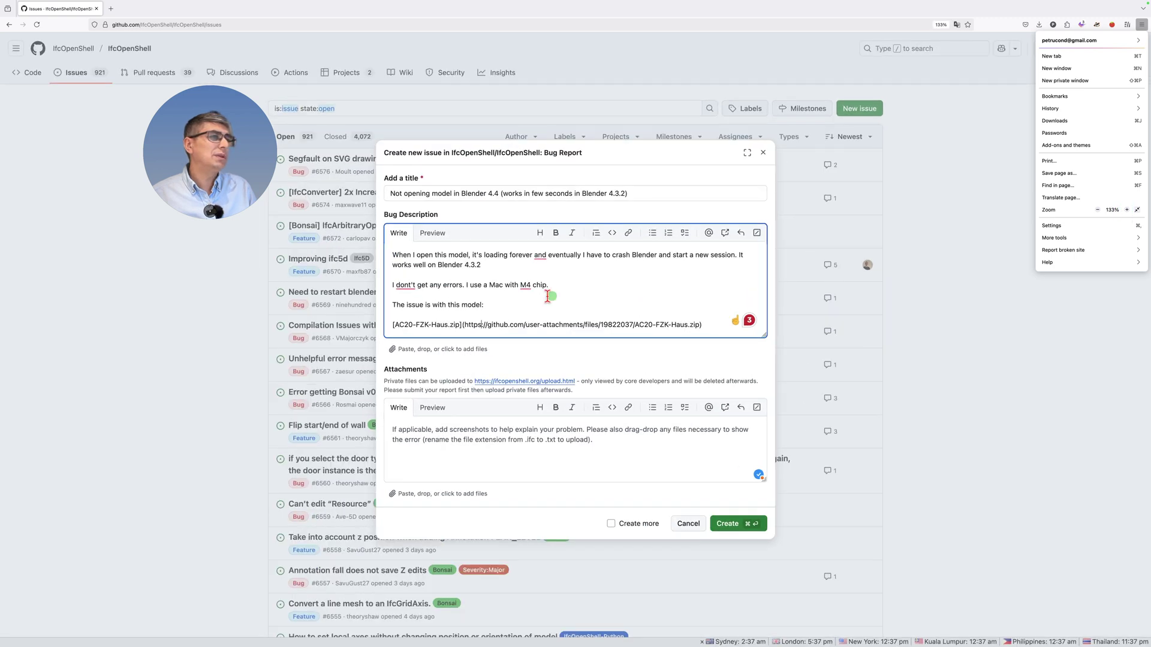
left_click(518, 309)
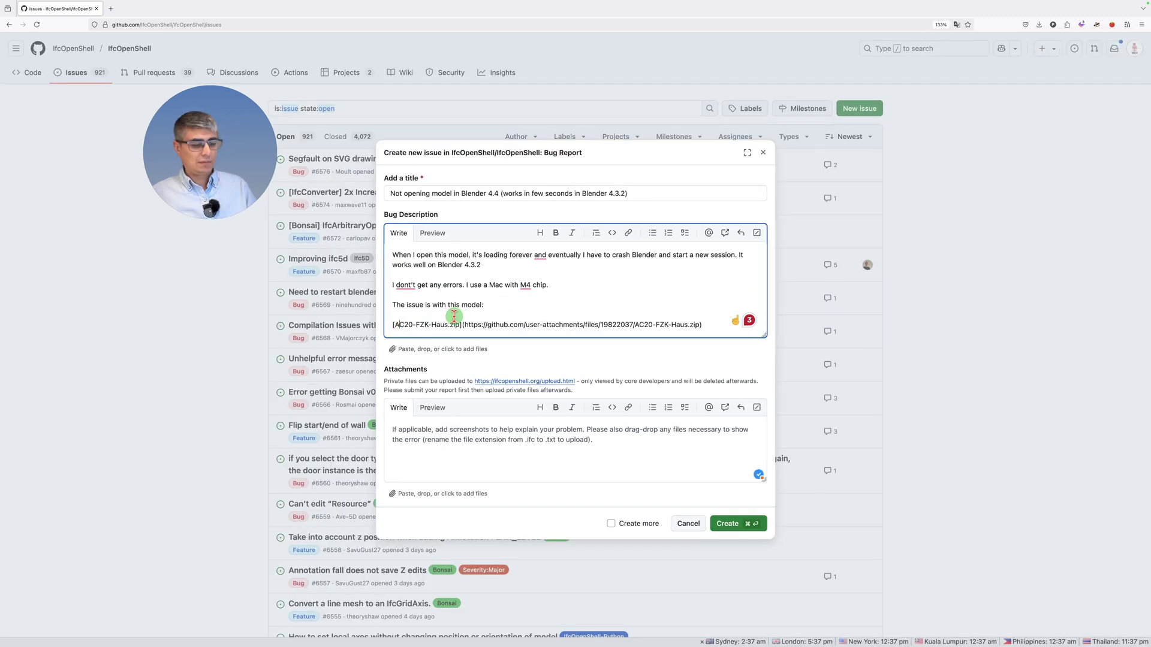
Join the AC20-FZK-Haus.zip link onto the same line as "The issue is with this model:" in the bug description.
key("Left")
key("Left")
key("BackSpace")
key("BackSpace")
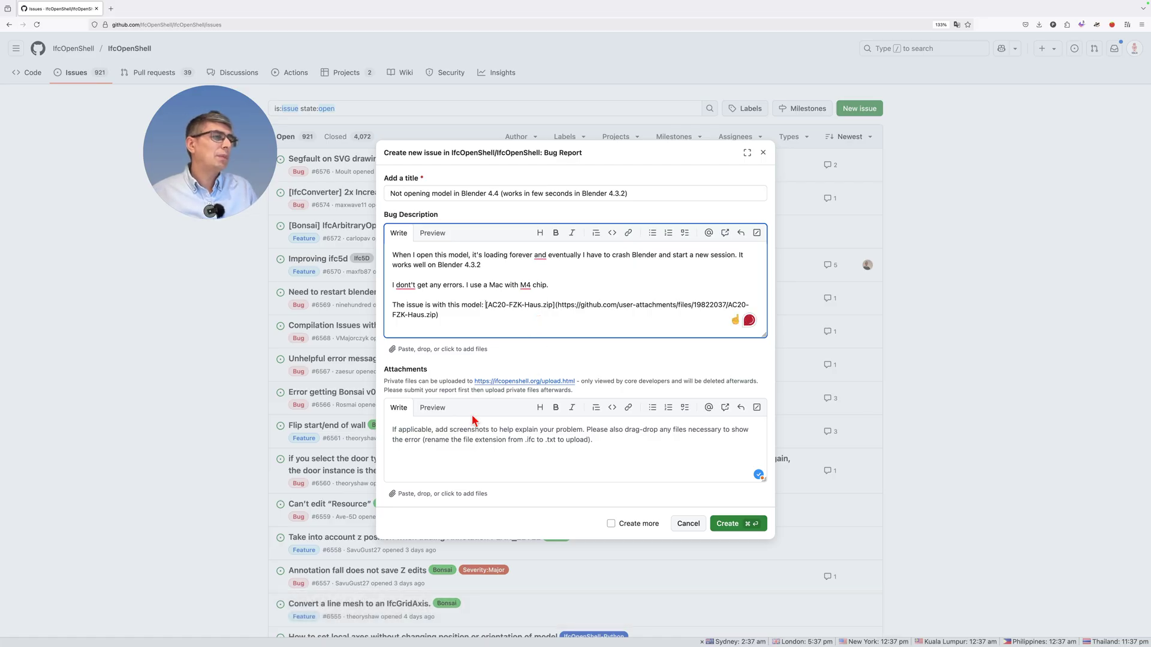
Move the line "The issue is with this model:" with its file link out of the bug description into the Attachments field.
left_click(438, 410)
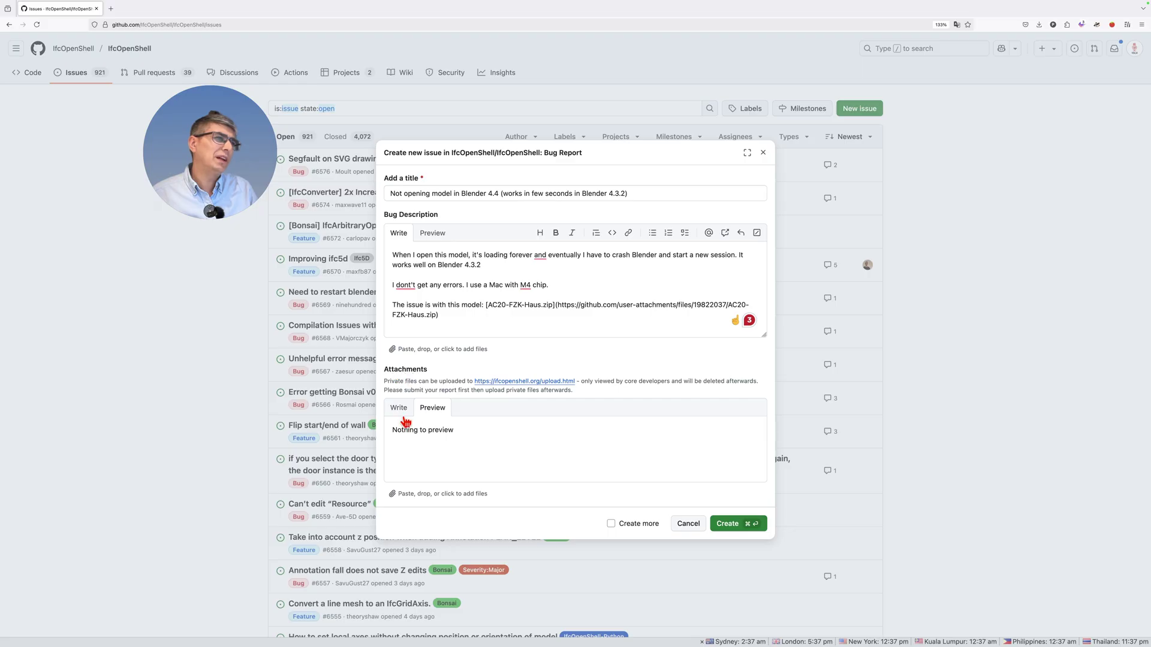
scroll(472, 307, "down", 5)
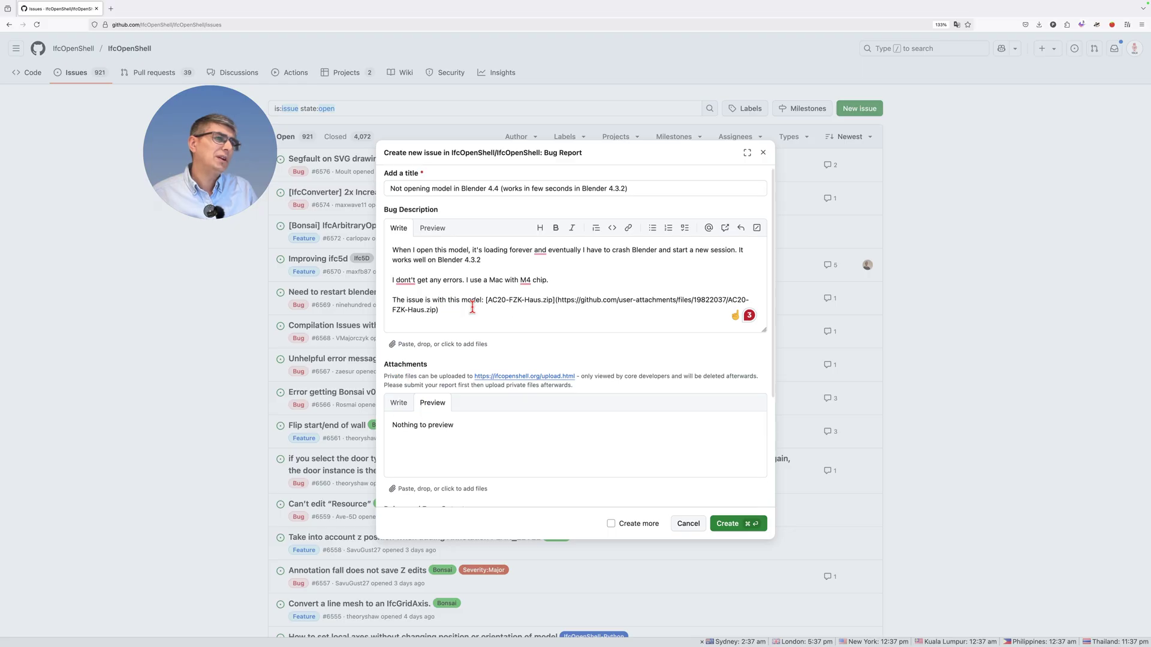
scroll(472, 307, "down", 1)
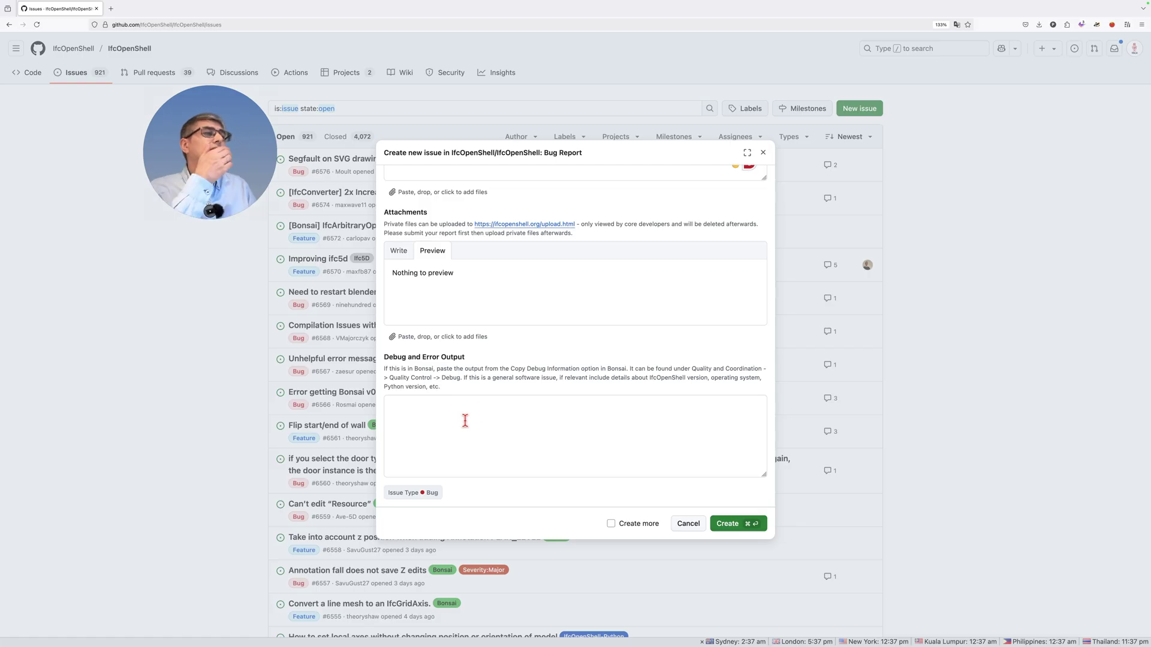
scroll(465, 420, "up", 5)
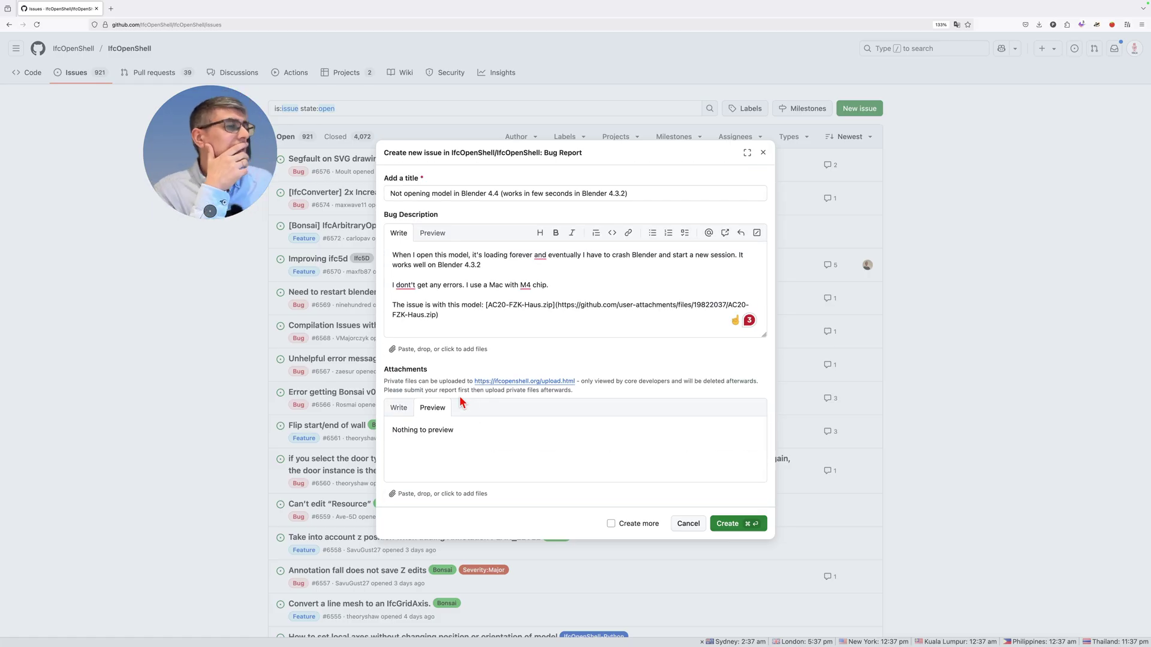
scroll(491, 451, "down", 1)
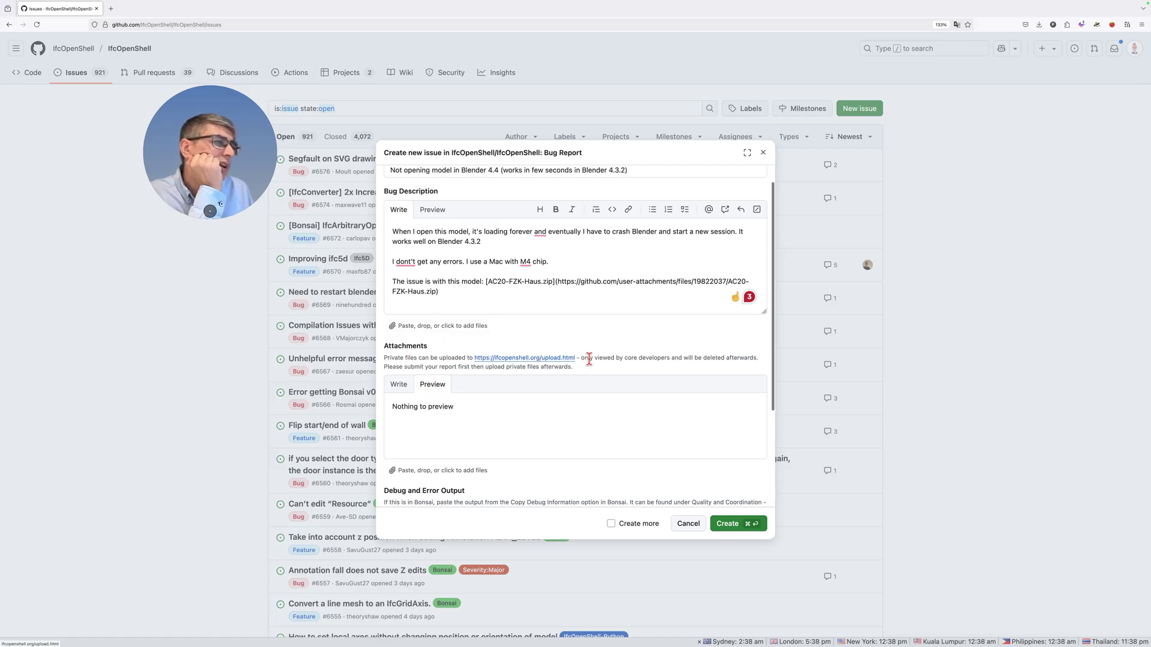
left_click(405, 390)
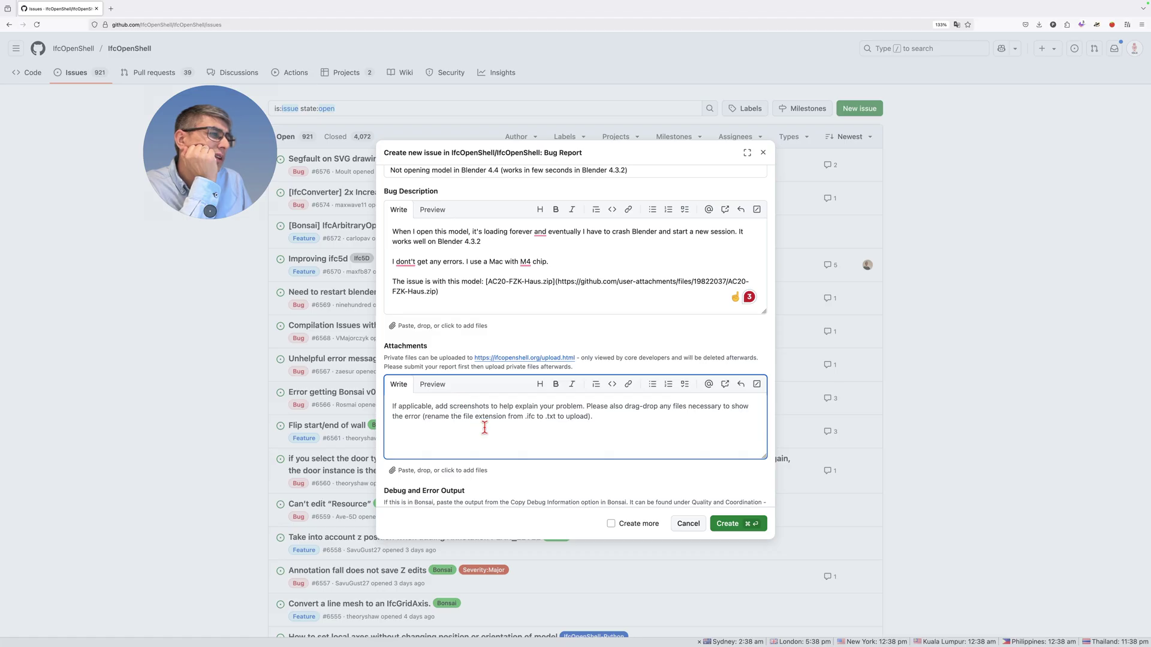
triple_click(449, 283)
key("super+x")
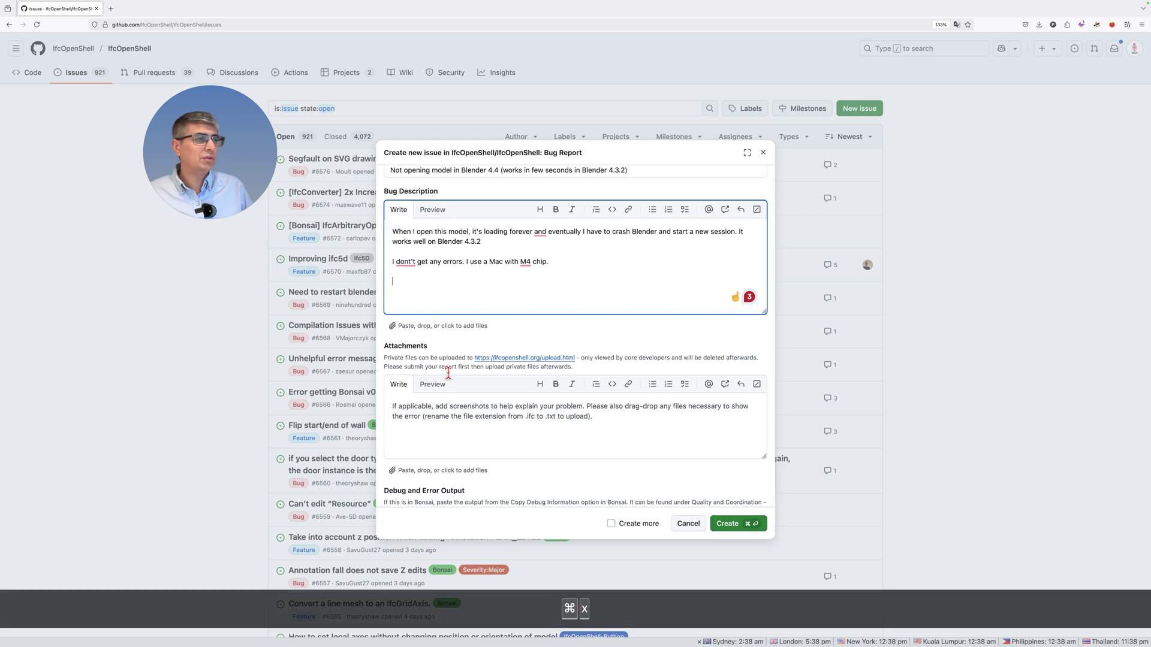
left_click(438, 419)
key("super+v")
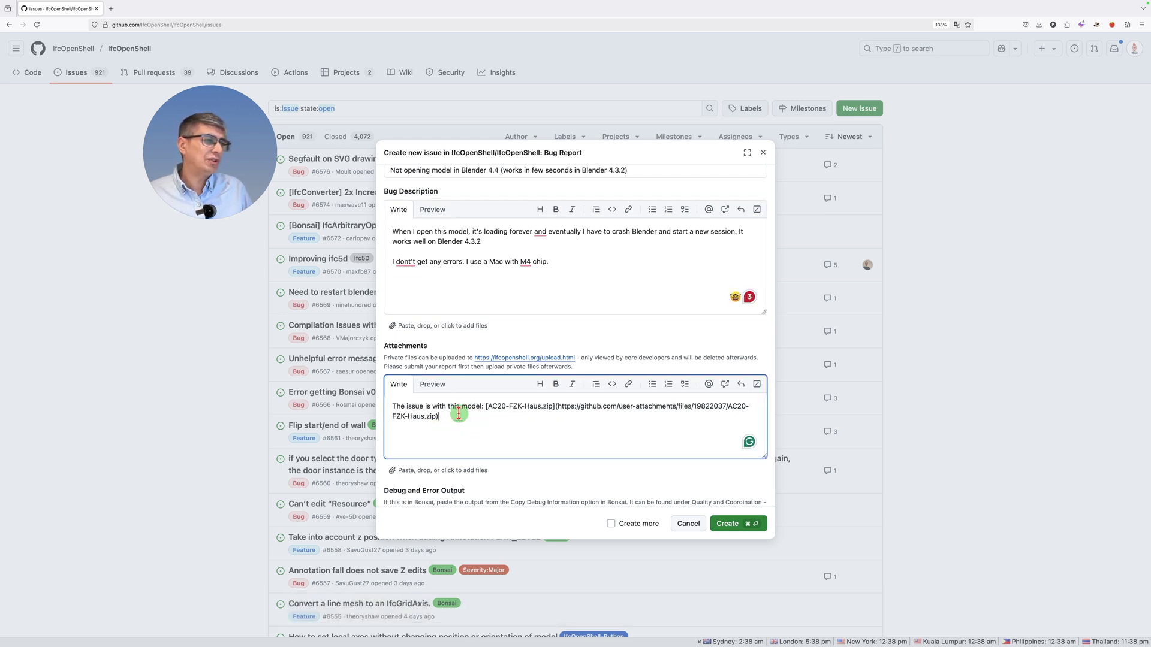
Delete the moved file link from the Attachments text and attach AC20-FZK-Haus.zip there anew from the file window.
left_click_drag(440, 416, 495, 411)
key("BackSpace")
key("BackSpace")
key("BackSpace")
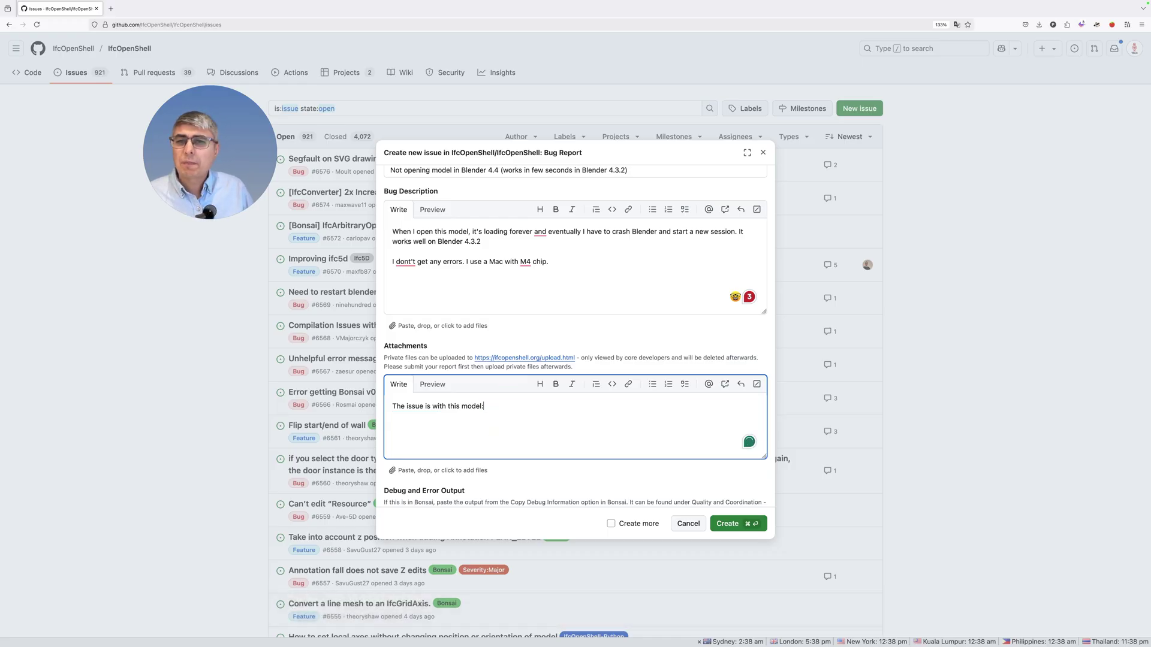
left_click_drag(286, 299, 422, 454)
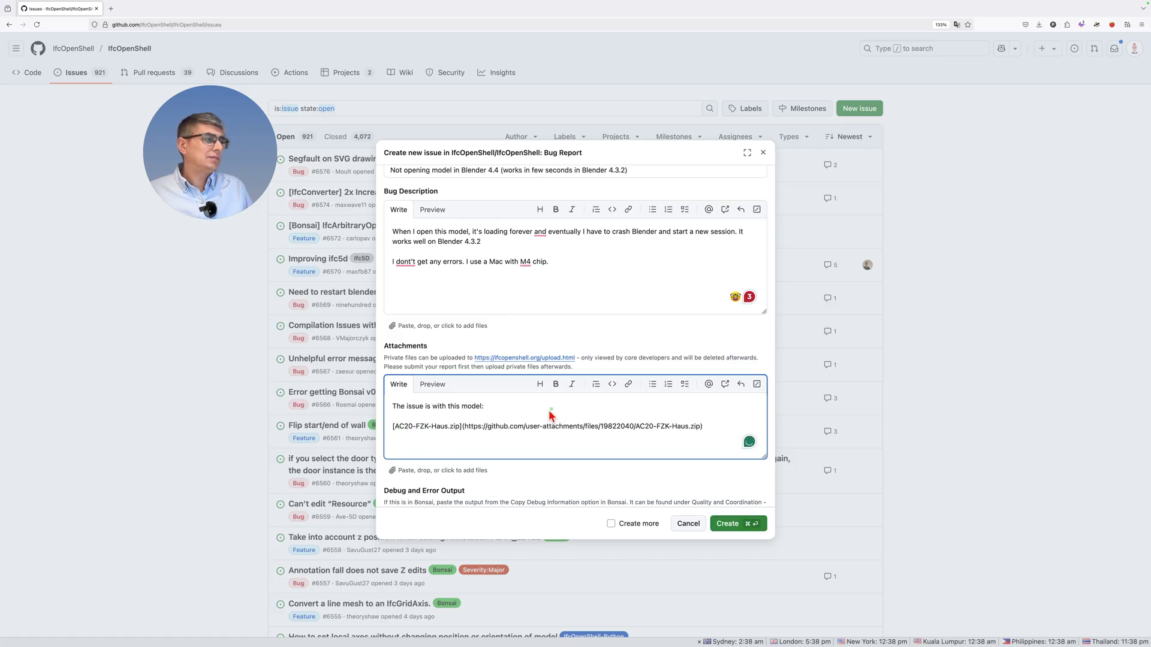
Place the new file link directly behind "The issue is with this model:" and preview the Attachments text.
left_click(425, 384)
left_click(400, 384)
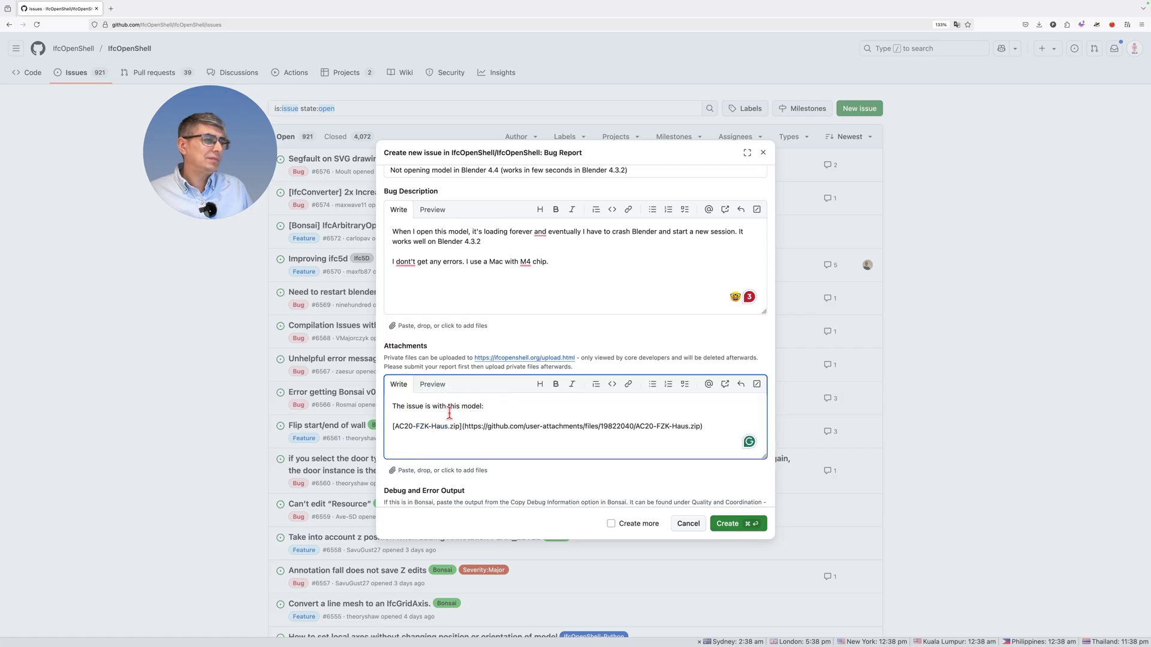
key("Down")
key("Down")
key("super+Left")
key("BackSpace")
key("BackSpace")
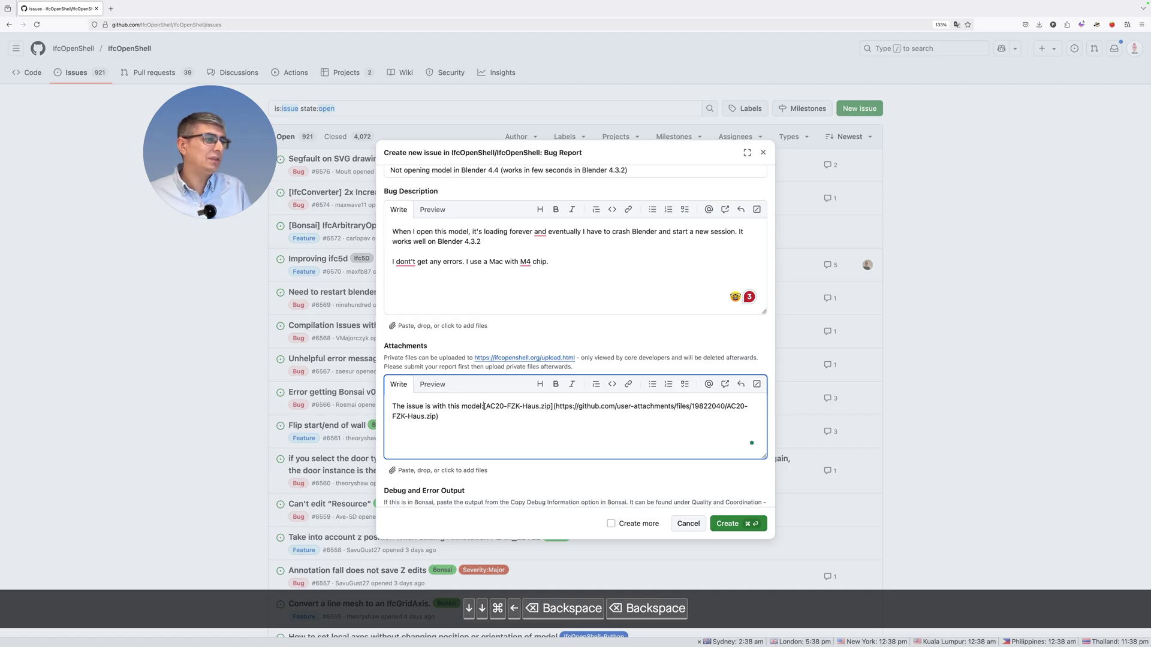
left_click(428, 388)
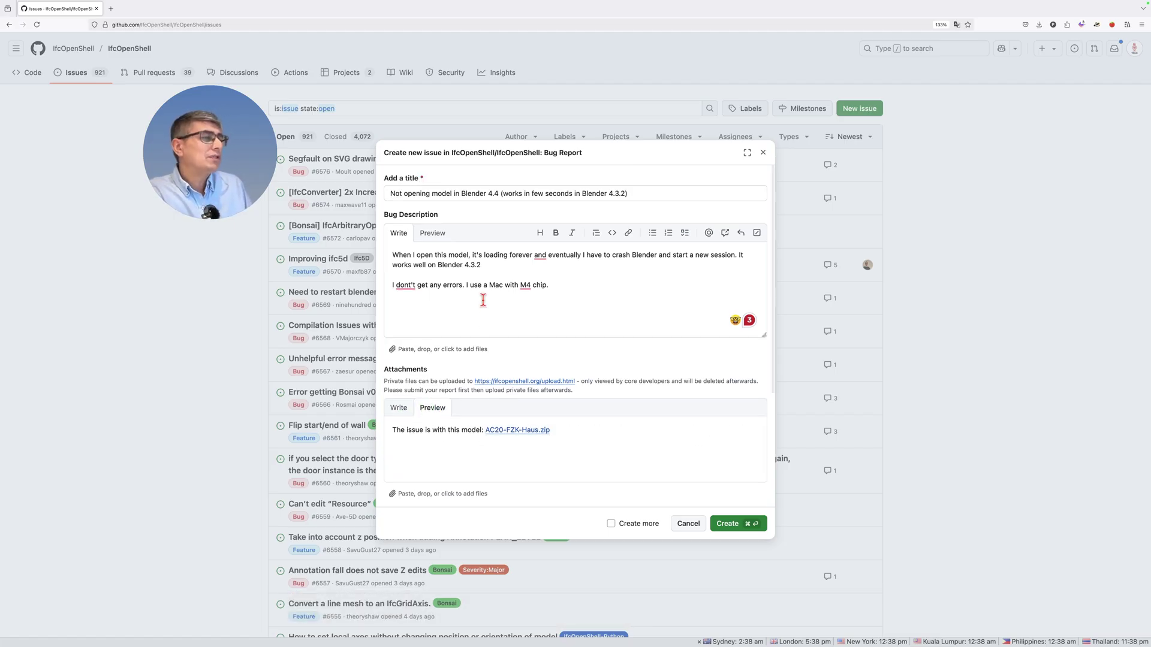
Try to create the issue with the Debug and Error Output field left empty.
scroll(486, 308, "down", 3)
scroll(482, 425, "up", 3)
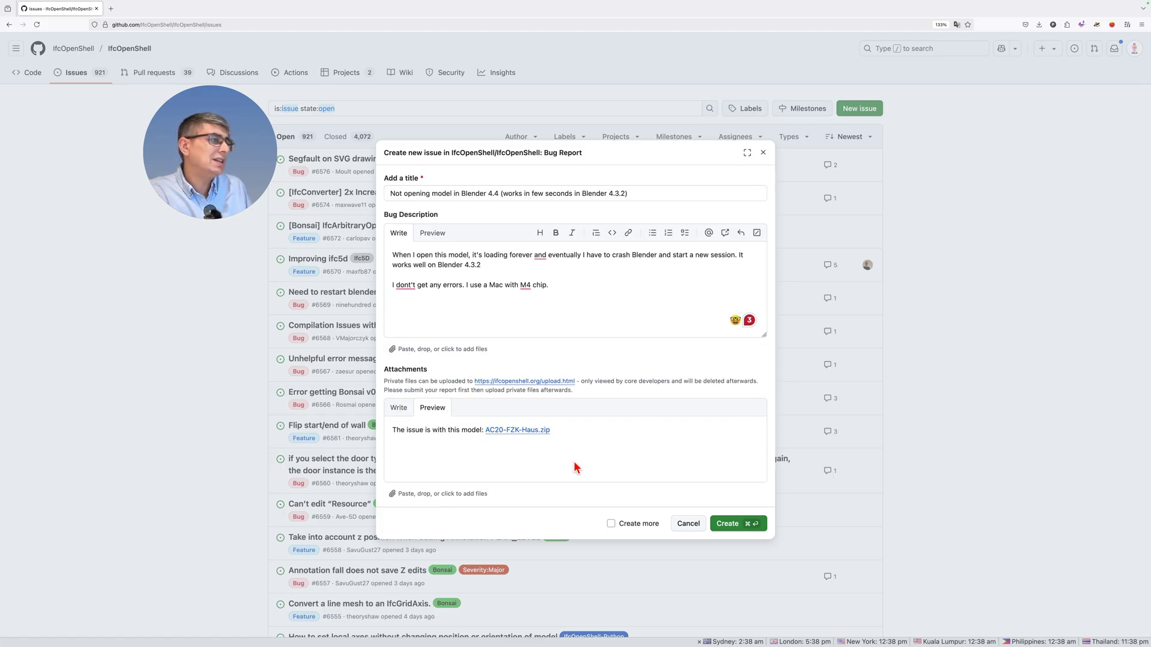
left_click(746, 526)
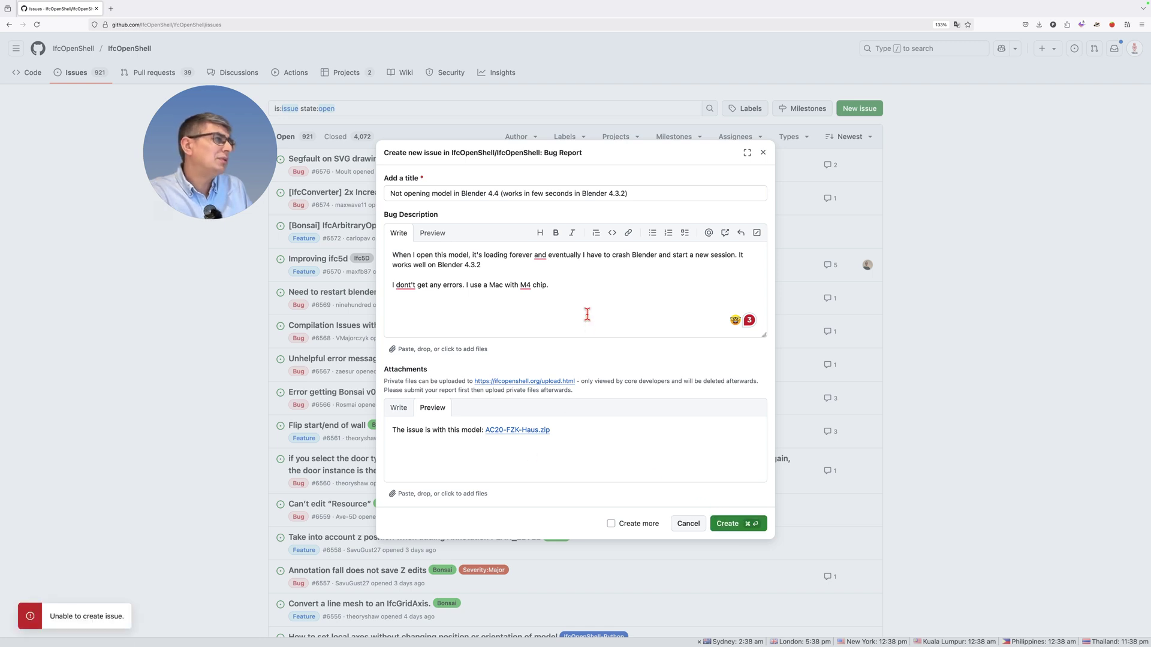
Enter "I don't get any error..." as the Debug and Error Output and try again to create the issue.
scroll(587, 314, "down", 5)
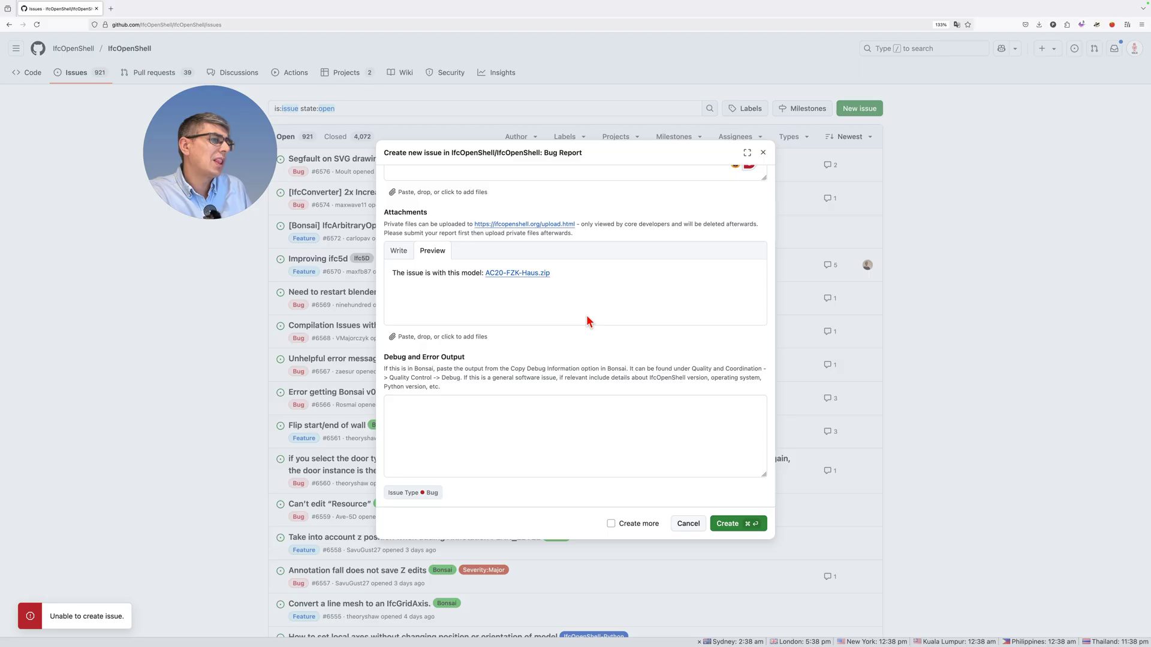
scroll(512, 418, "up", 1)
left_click(512, 418)
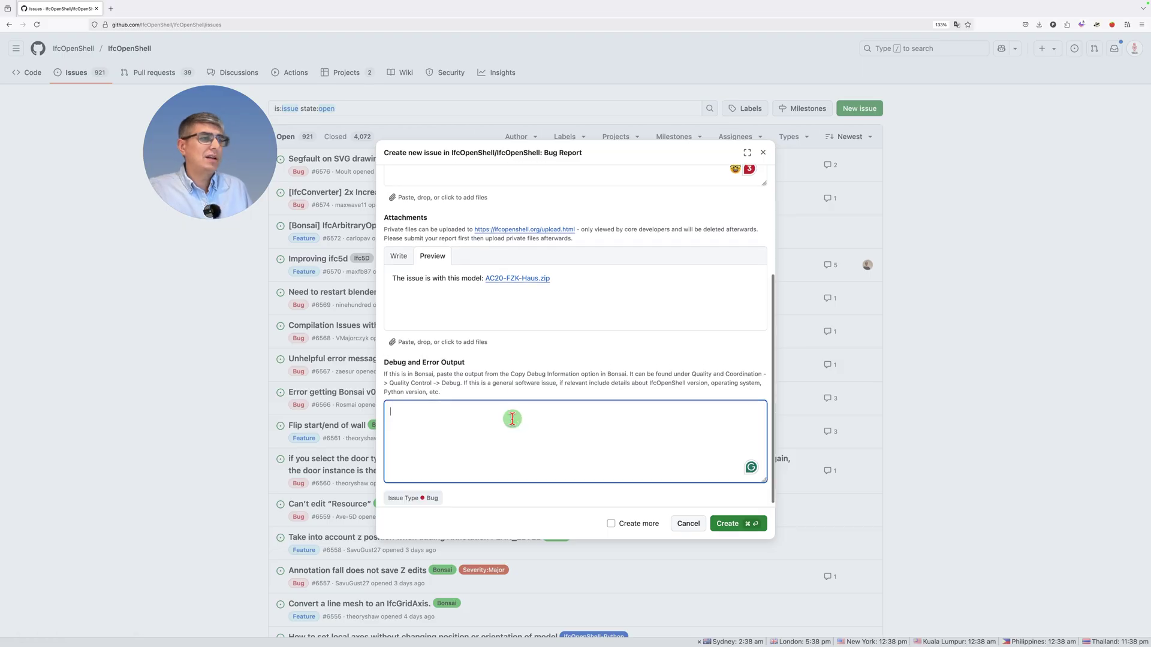
type("I don't get")
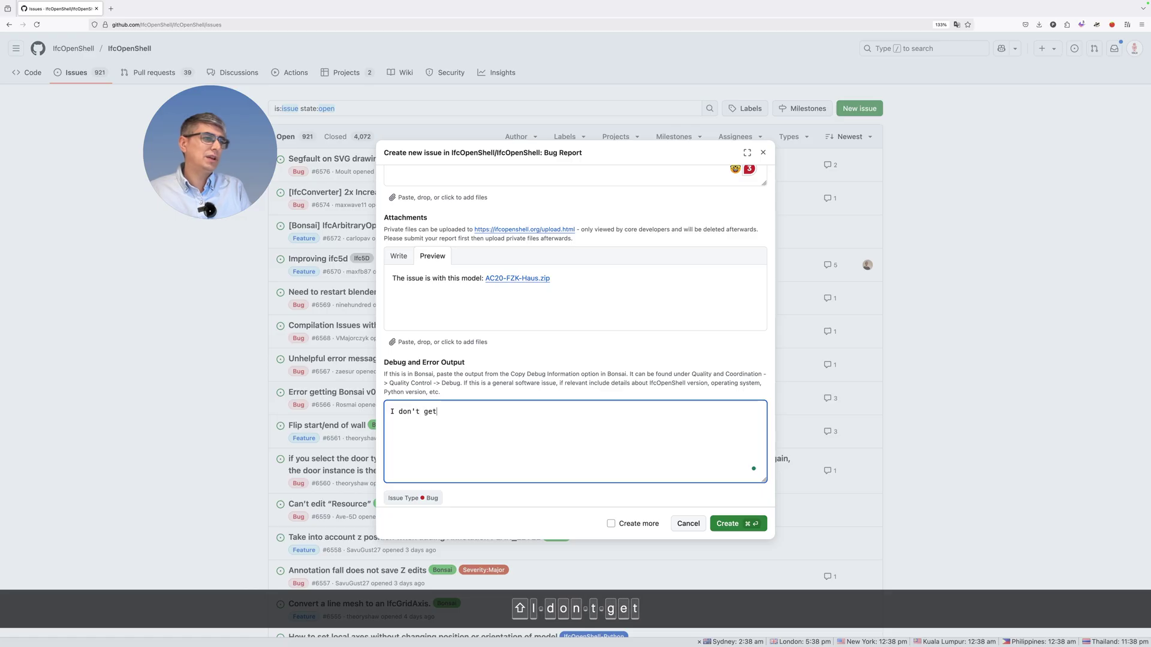
type(" any error...")
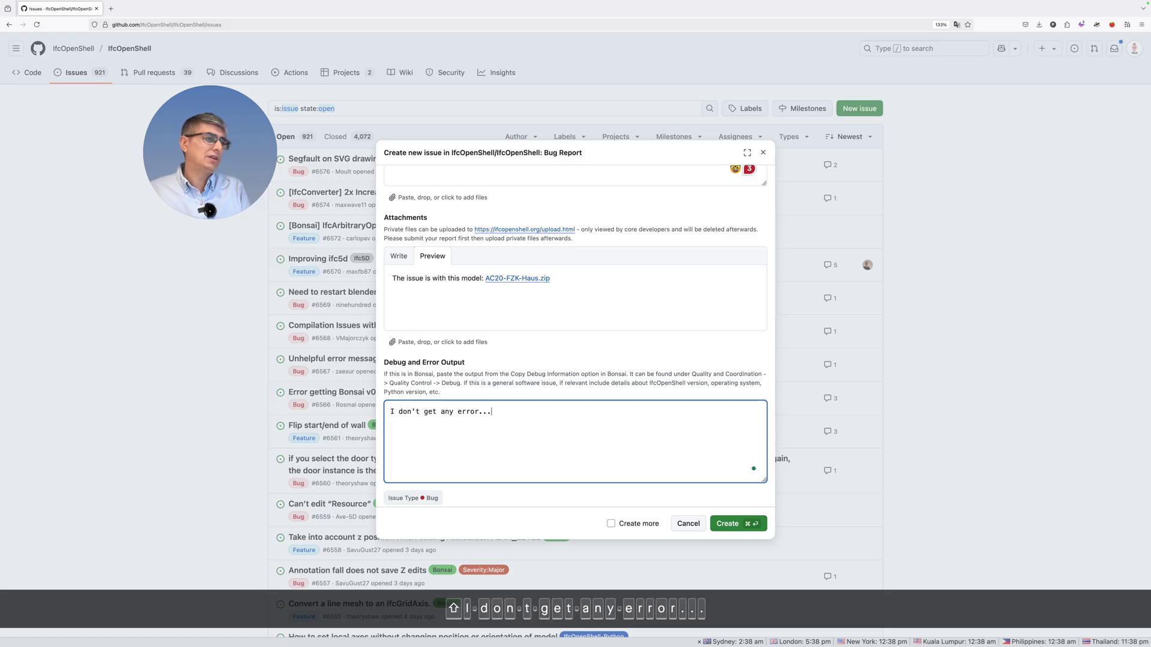
left_click(739, 524)
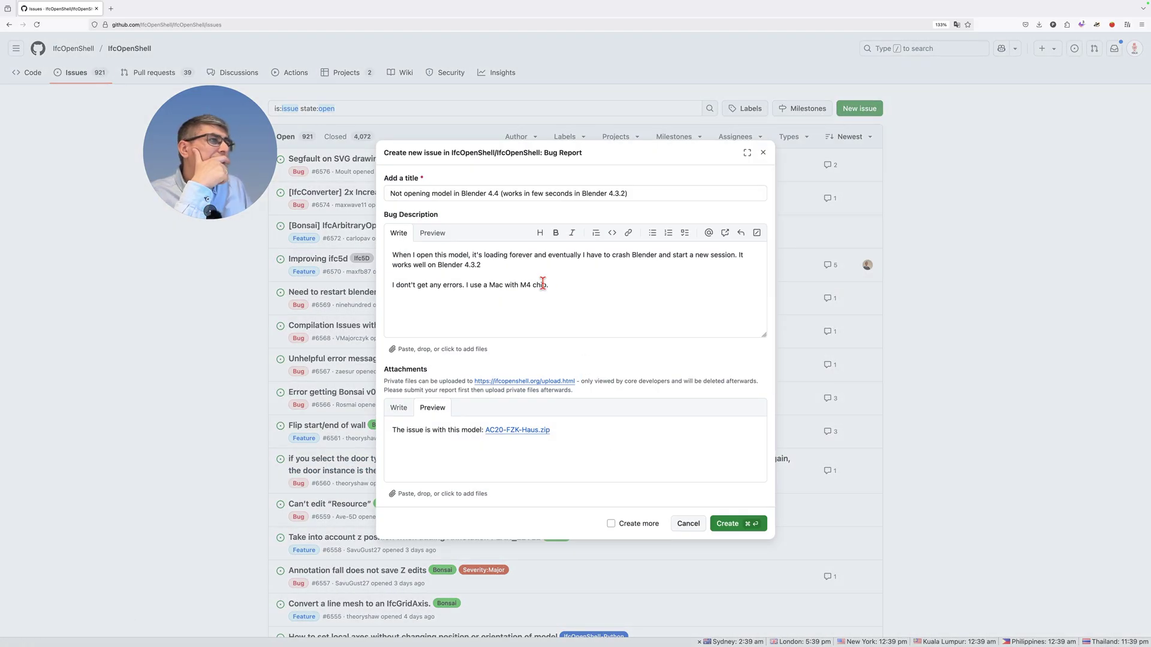
Examine the Debug and Error Output instructions on which Bonsai debug, version, operating system and Python details to include.
scroll(542, 283, "down", 5)
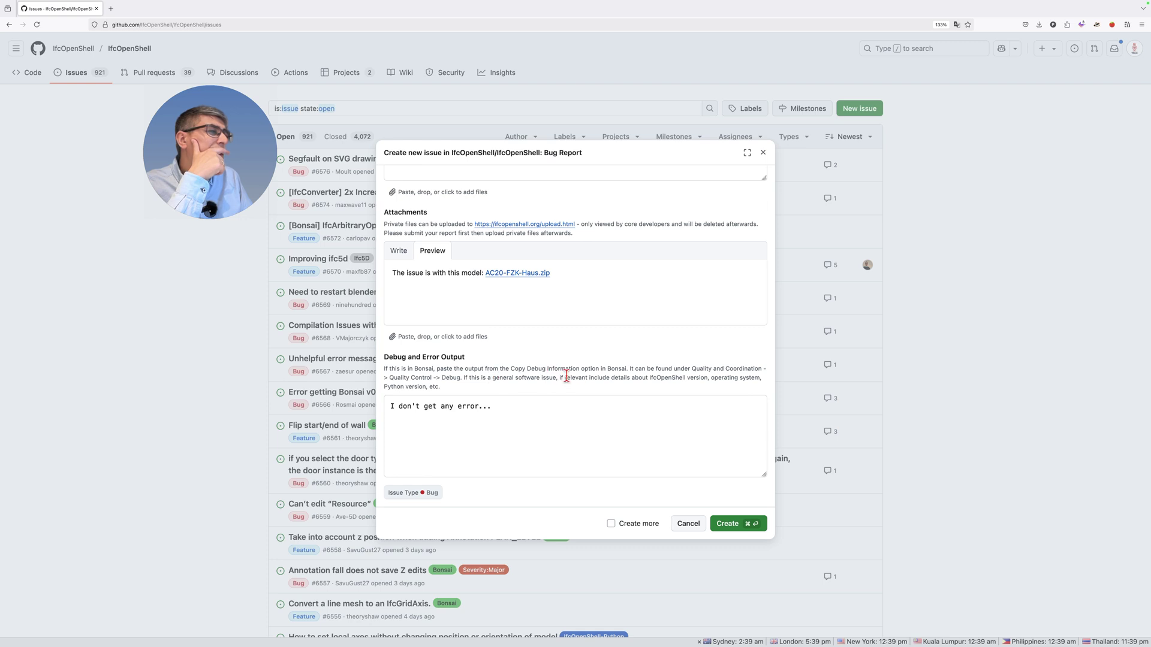
left_click_drag(623, 375, 572, 368)
left_click(655, 375)
left_click_drag(689, 377, 639, 365)
left_click(592, 375)
left_click_drag(441, 389, 479, 379)
left_click(559, 381)
Switch to the unresponsive Blender 4.4 session and force it to quit.
key("ctrl+Up")
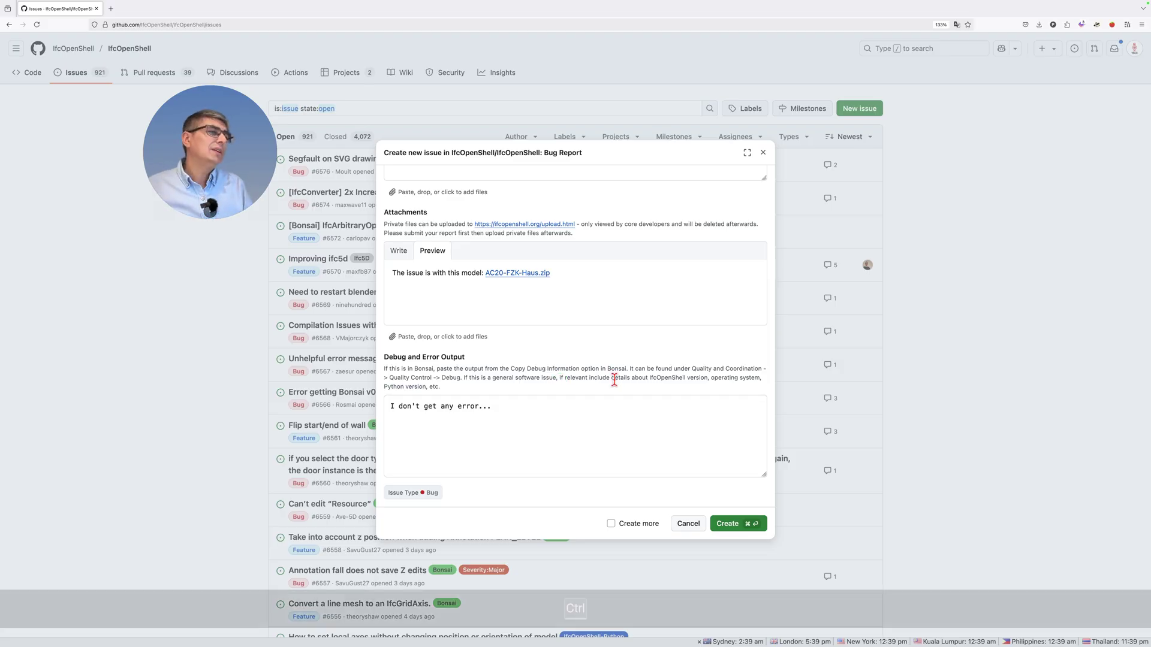
left_click(557, 33)
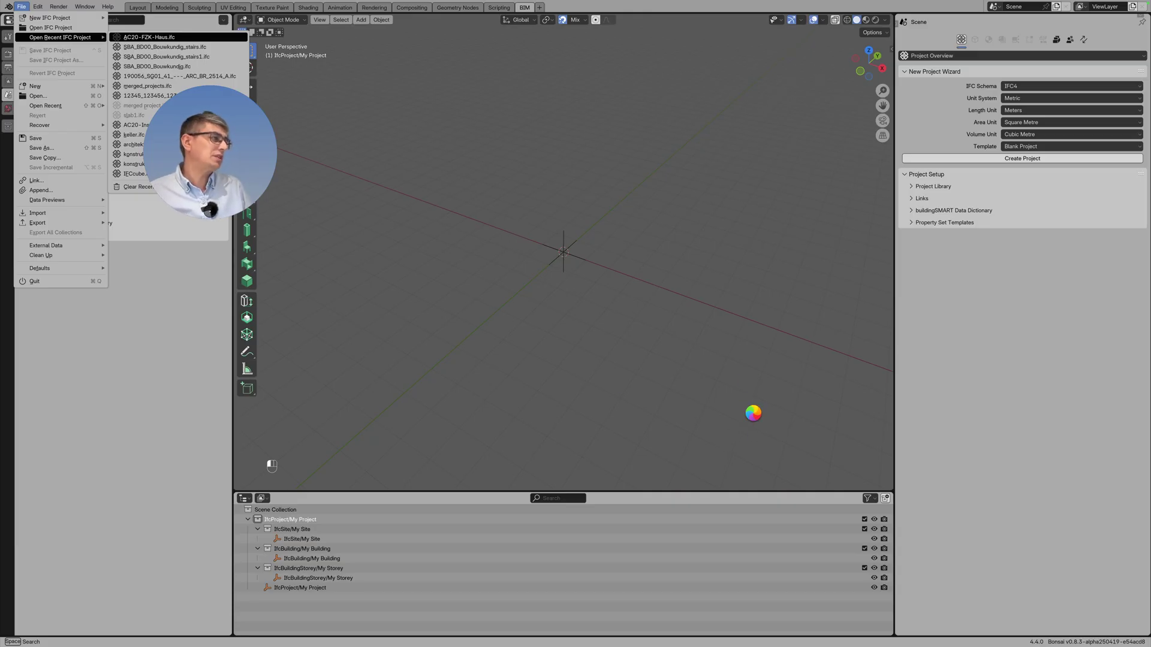
mouse_move(903, 637)
right_click(893, 637)
key("ctrl+Up")
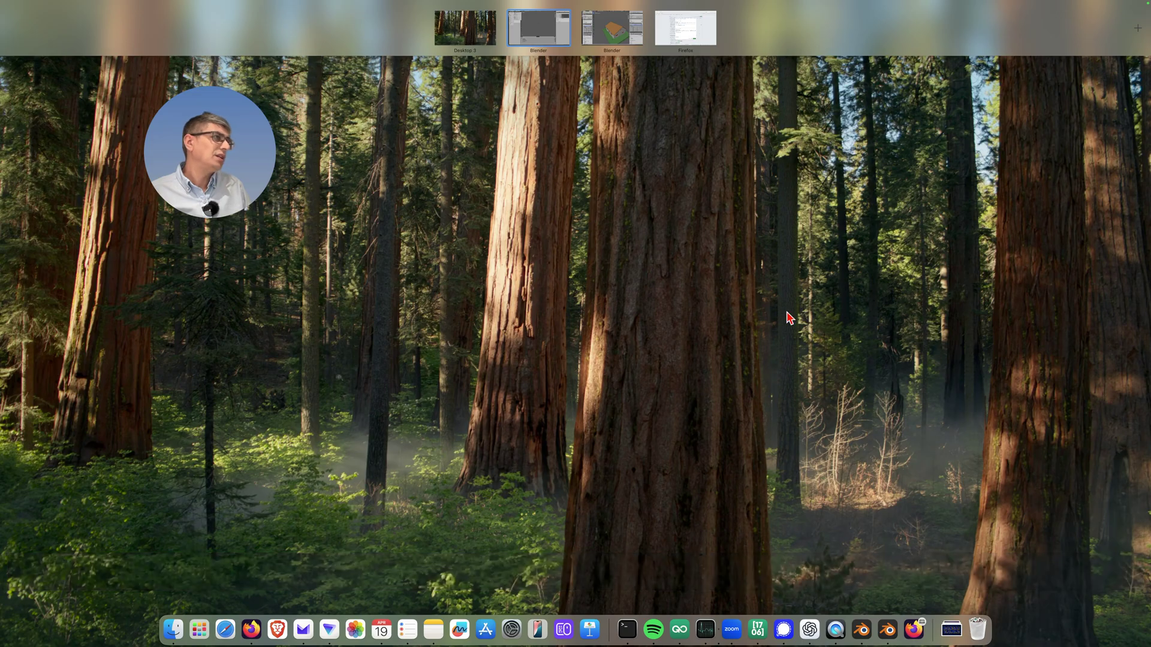
key("ctrl+Down")
key("ctrl+Up")
key("ctrl+Up")
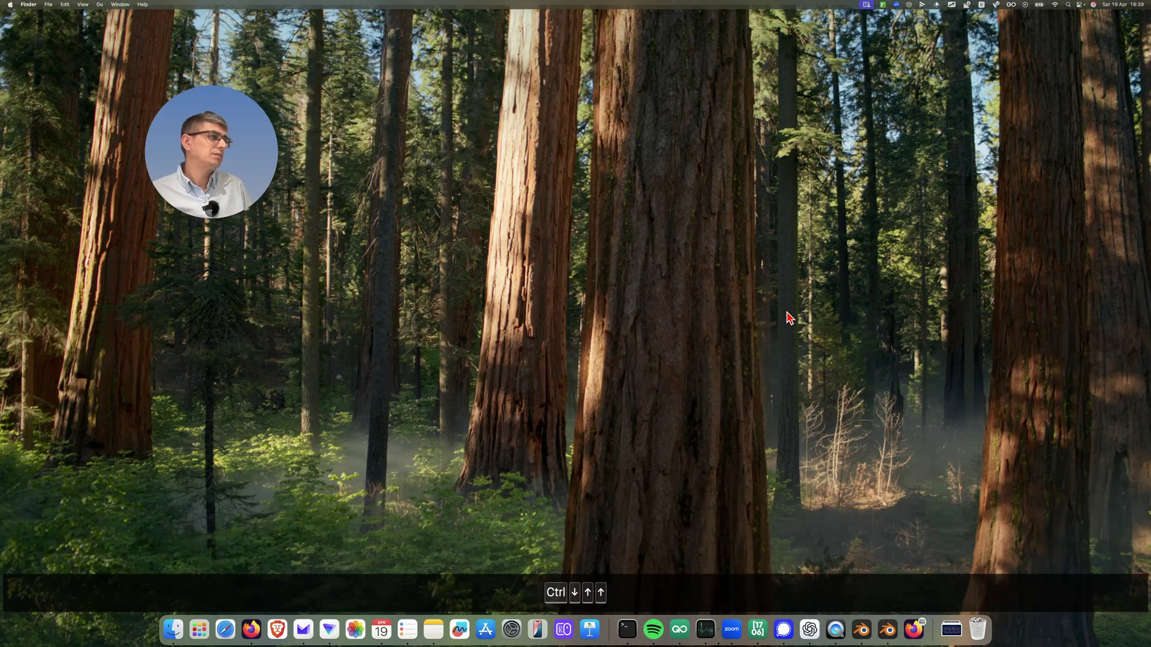
right_click(887, 636)
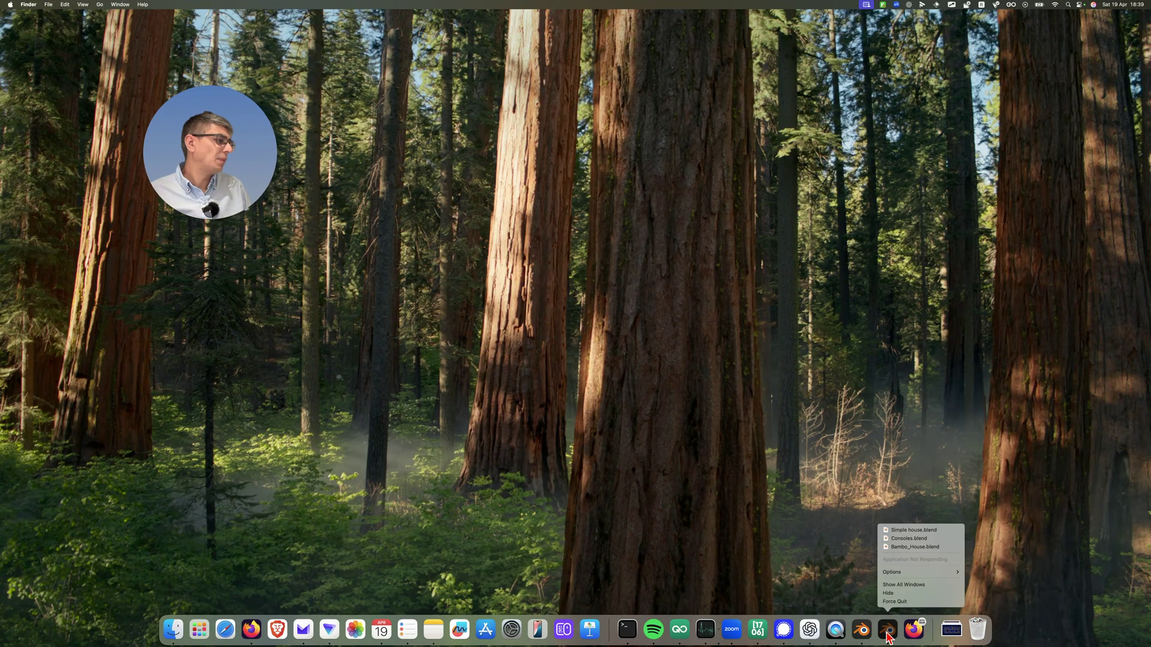
left_click(747, 455)
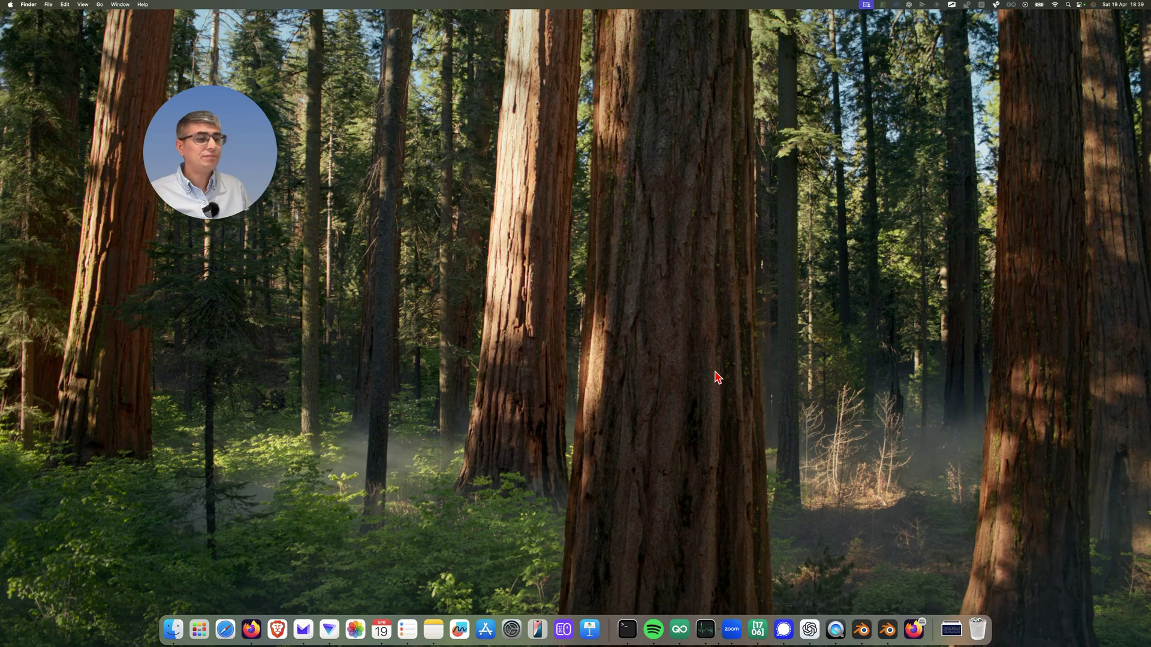
Launch Blender 4.4 again and bring its new window to the front.
key("alt+space")
type("ble")
key("Down")
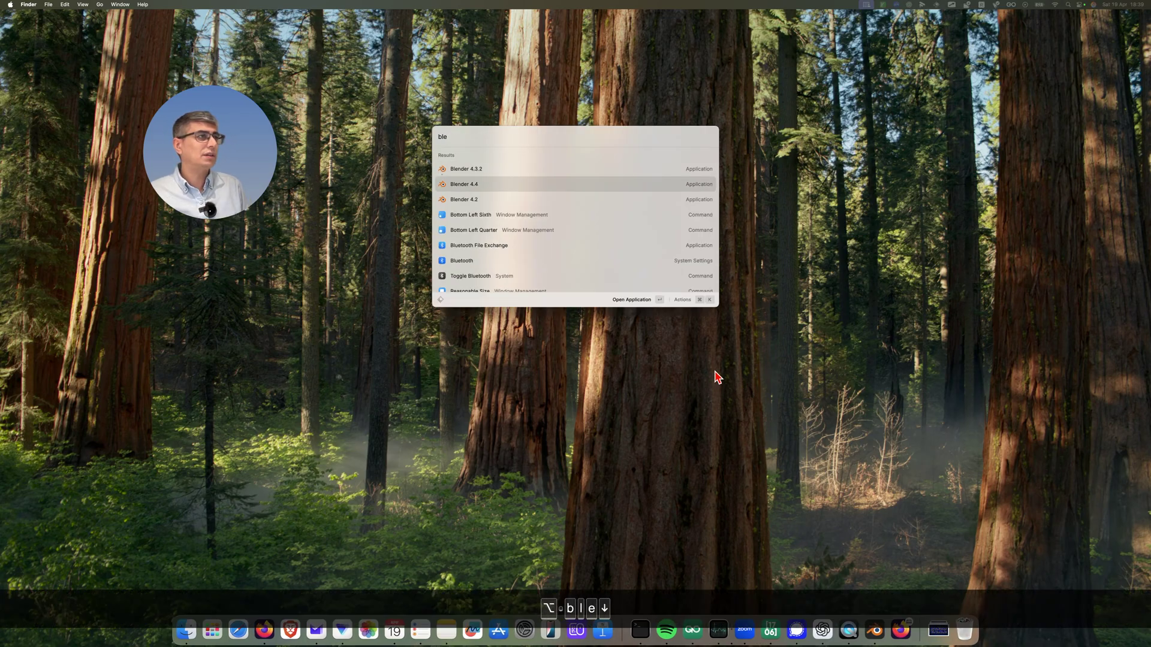
key("Return")
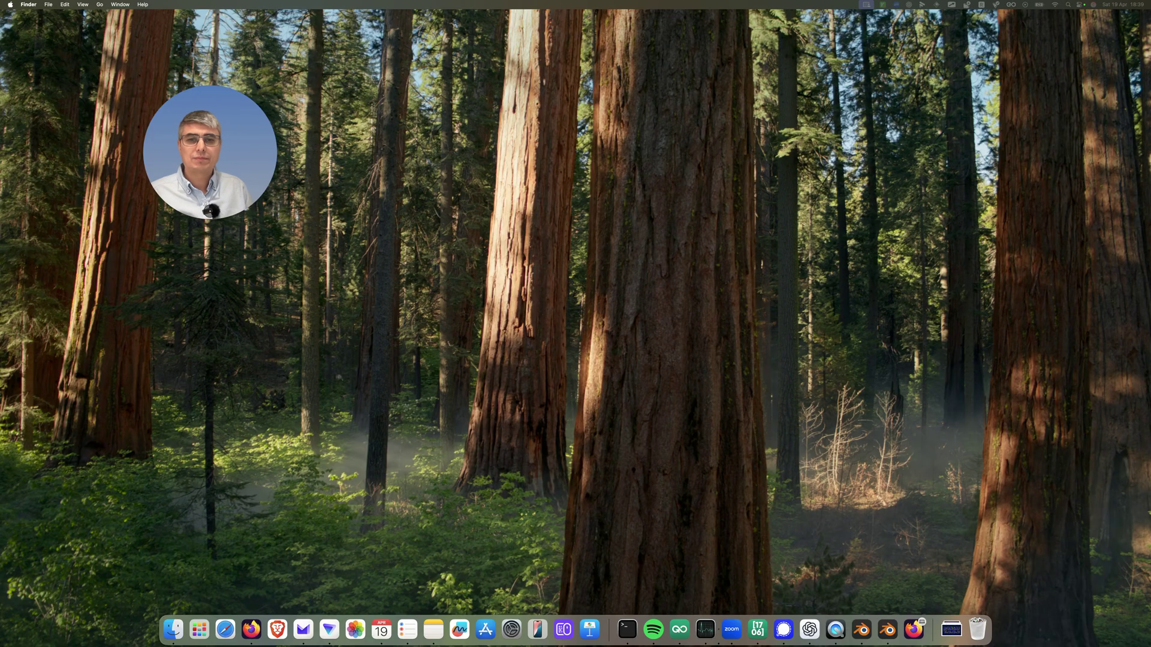
key("ctrl+Up")
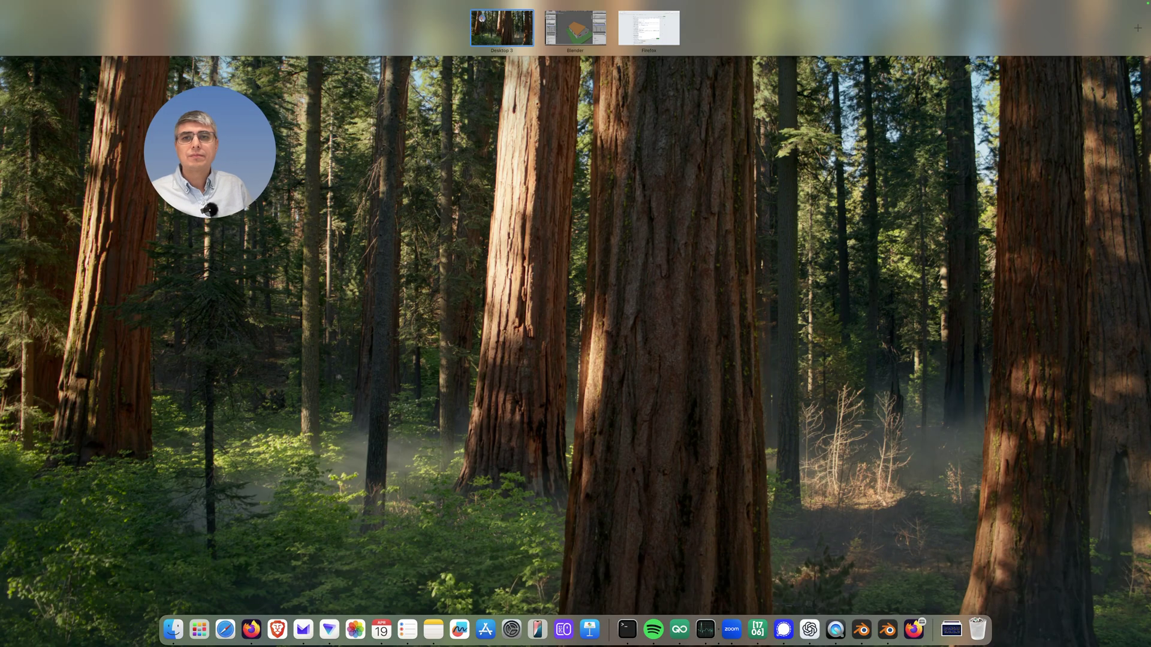
left_click(478, 39)
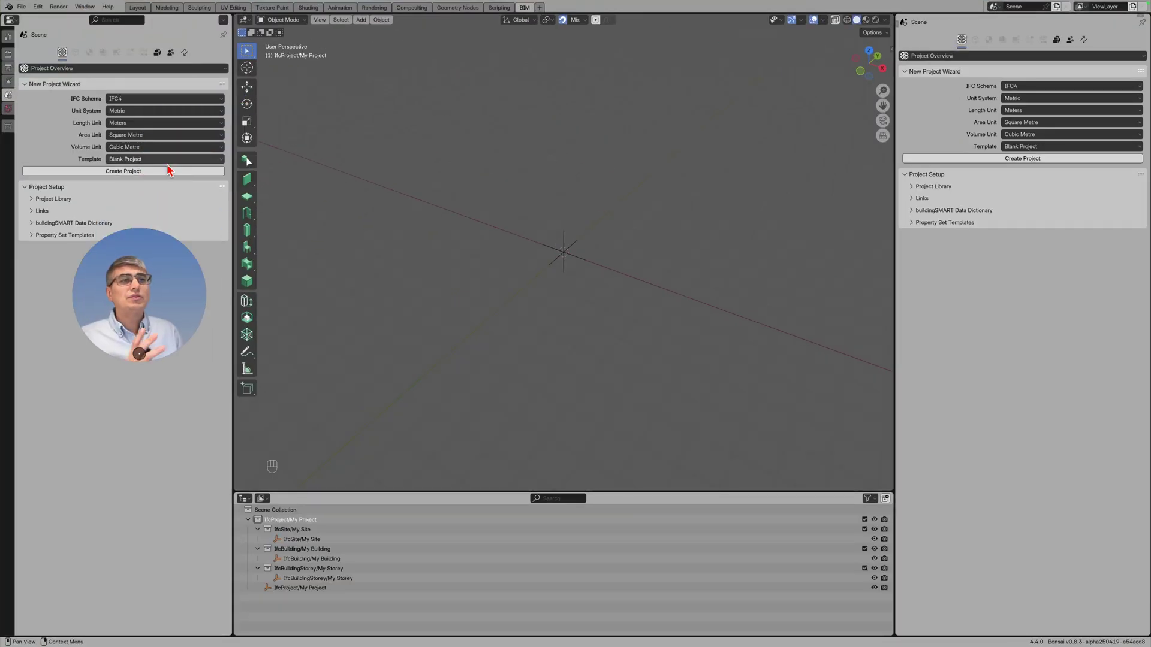
Activate the Slab tool and create a blank IFC4 project with metric units in metres.
left_click(246, 196)
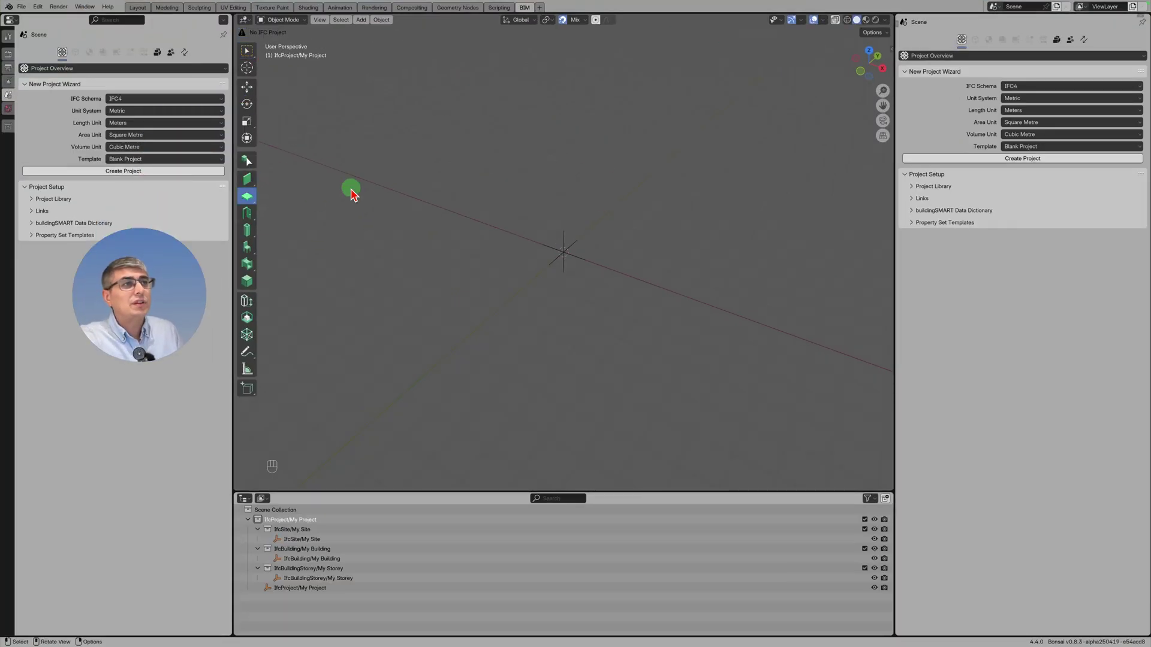
left_click(171, 172)
Draw a four-sided slab around the origin as a closed polyline with a first edge of about 6 m, and select it.
left_click(401, 33)
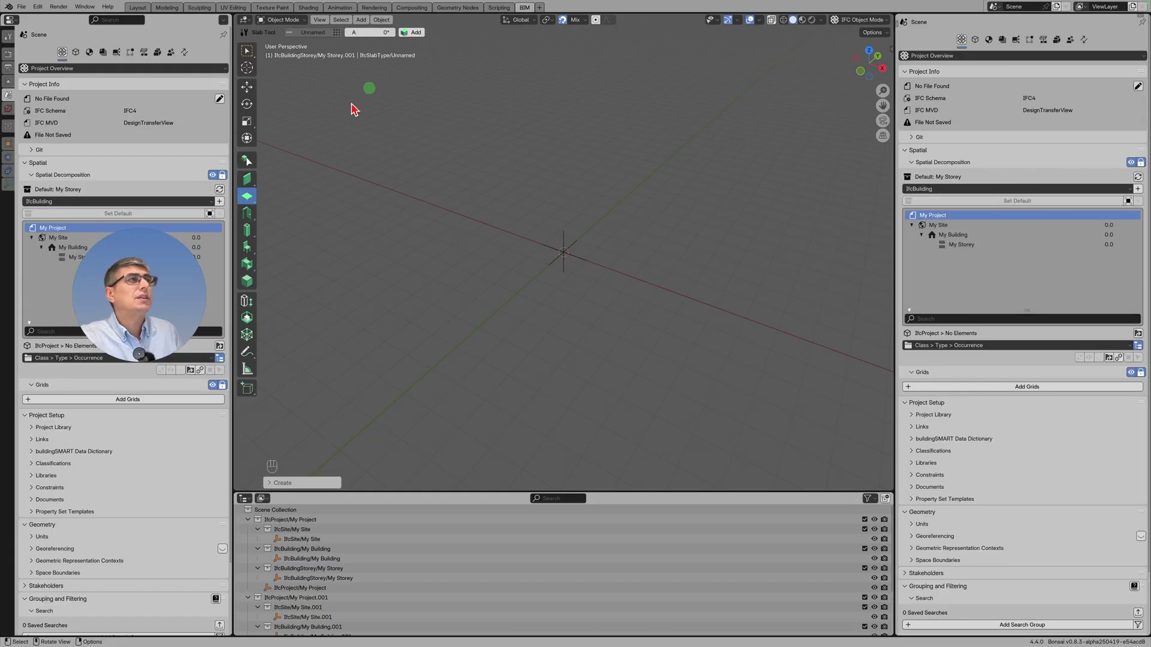
left_click(412, 33)
left_click(456, 241)
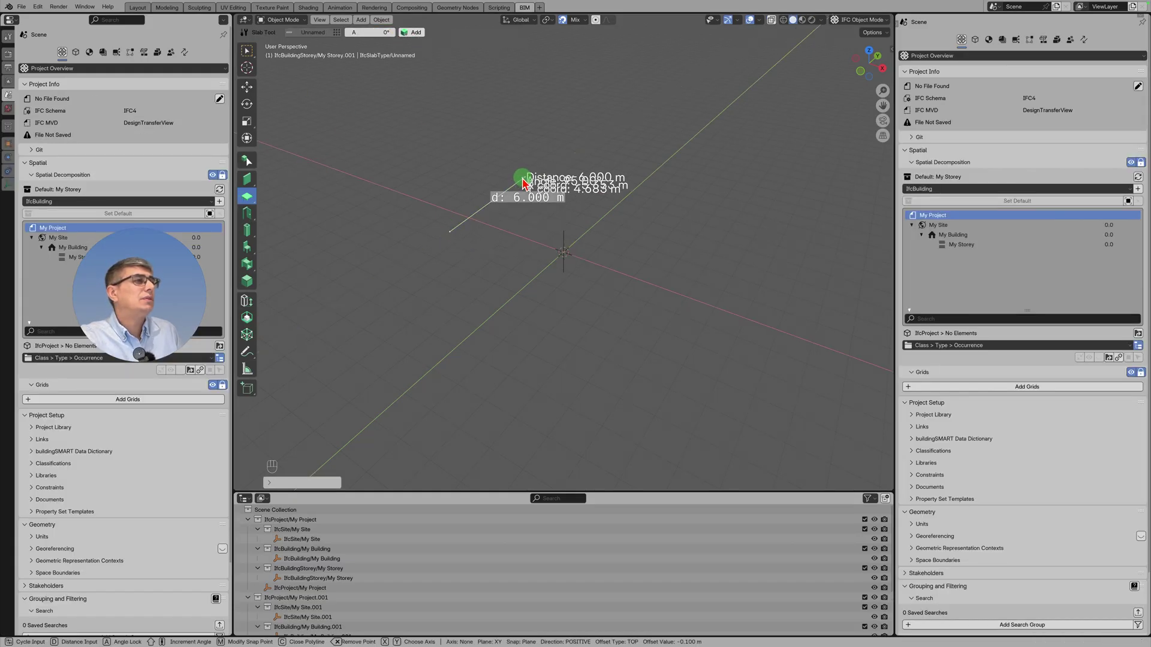
left_click(525, 179)
left_click(695, 243)
left_click(662, 313)
key("c")
scroll(660, 310, "down", 2)
scroll(660, 310, "up", 3)
left_click_drag(663, 275, 675, 303)
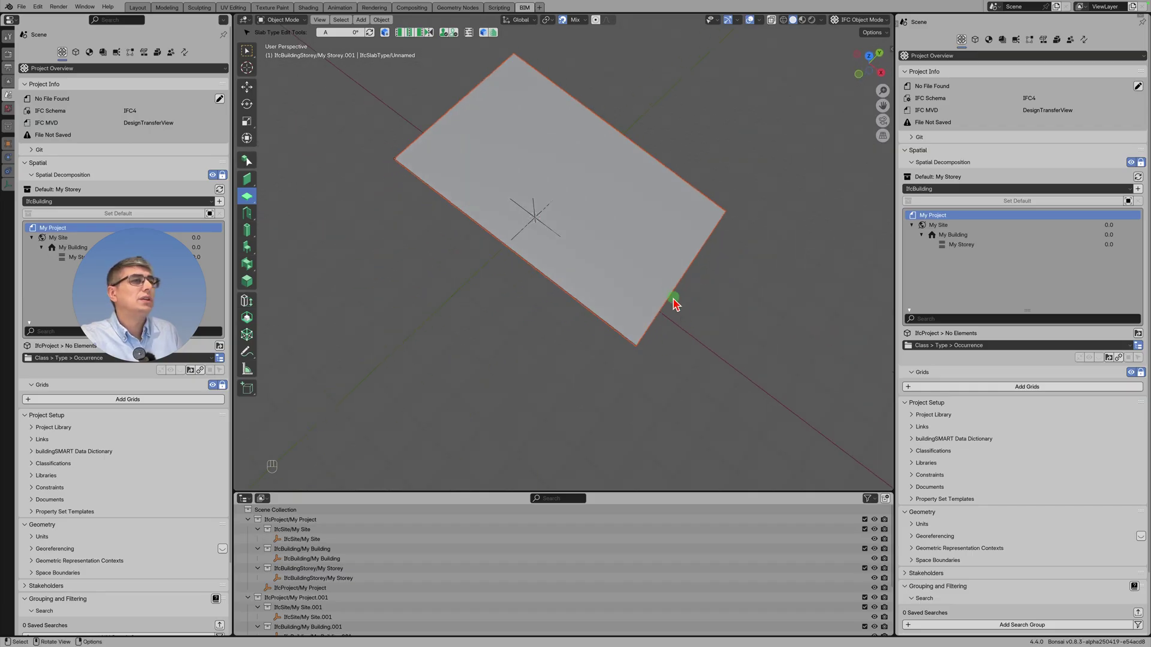
left_click(591, 300)
mouse_move(557, 387)
left_mouse_down()
mouse_move(591, 329)
mouse_move(569, 347)
mouse_move(576, 374)
left_mouse_up()
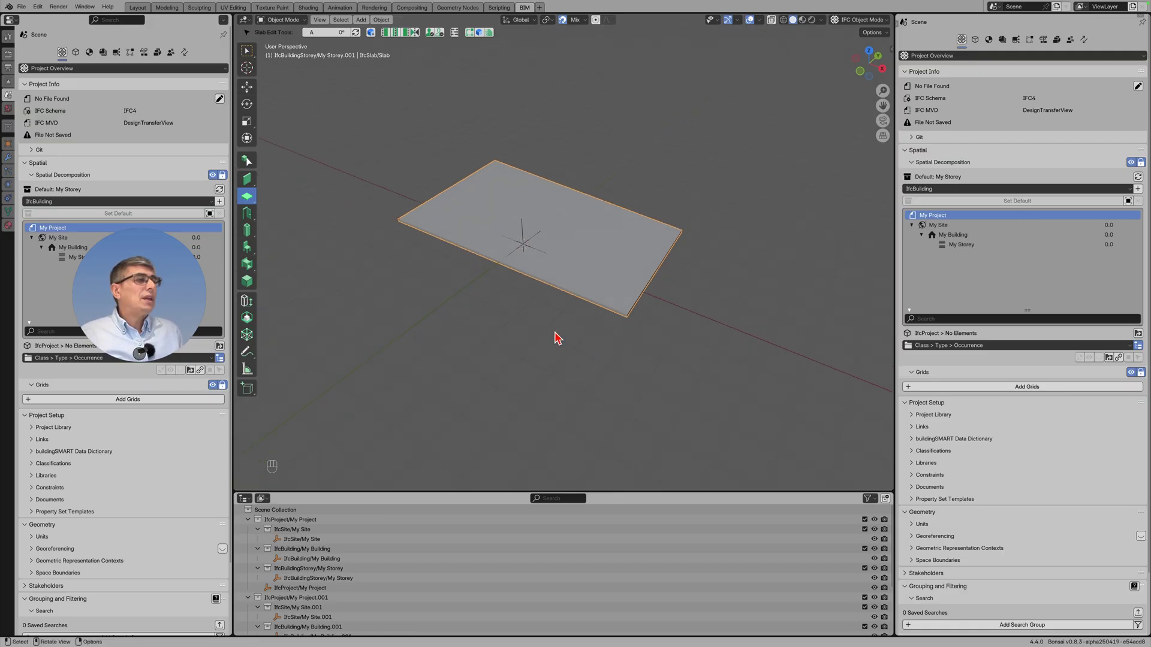
Undo the drawing of the first slab.
key("super+z")
key("super+z")
key("super+z")
Draw a rectangular slab about 4.05 m by 3 m, starting at the origin with its long edge along the Y axis.
left_click_drag(622, 265, 476, 266)
left_click(413, 32)
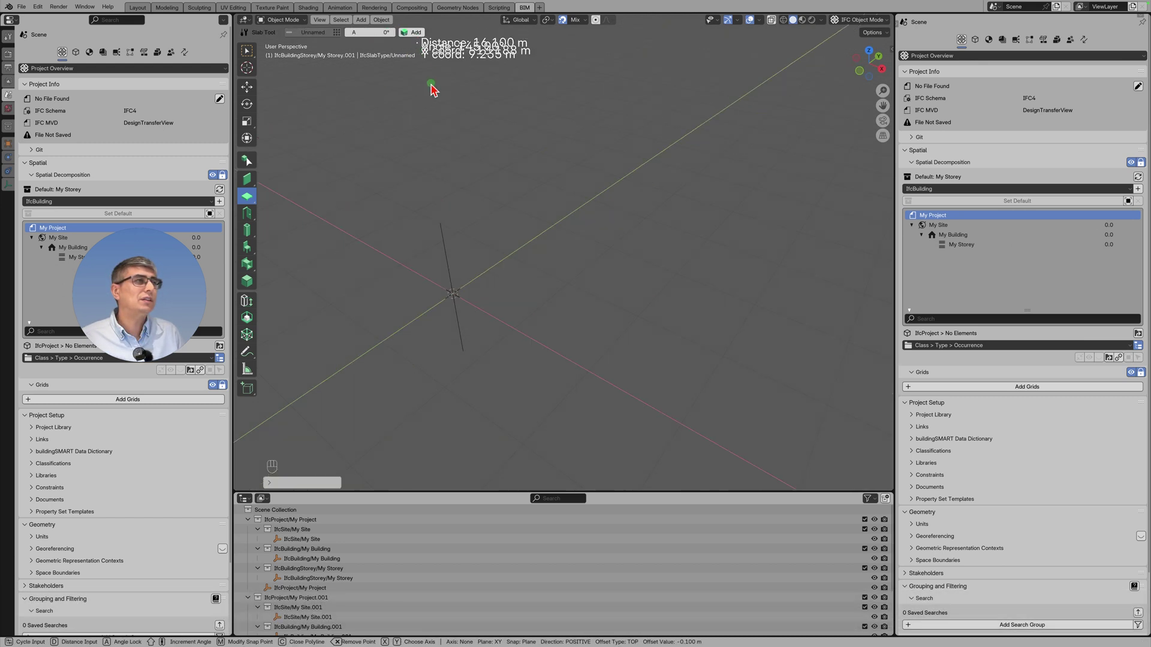
left_click(454, 295)
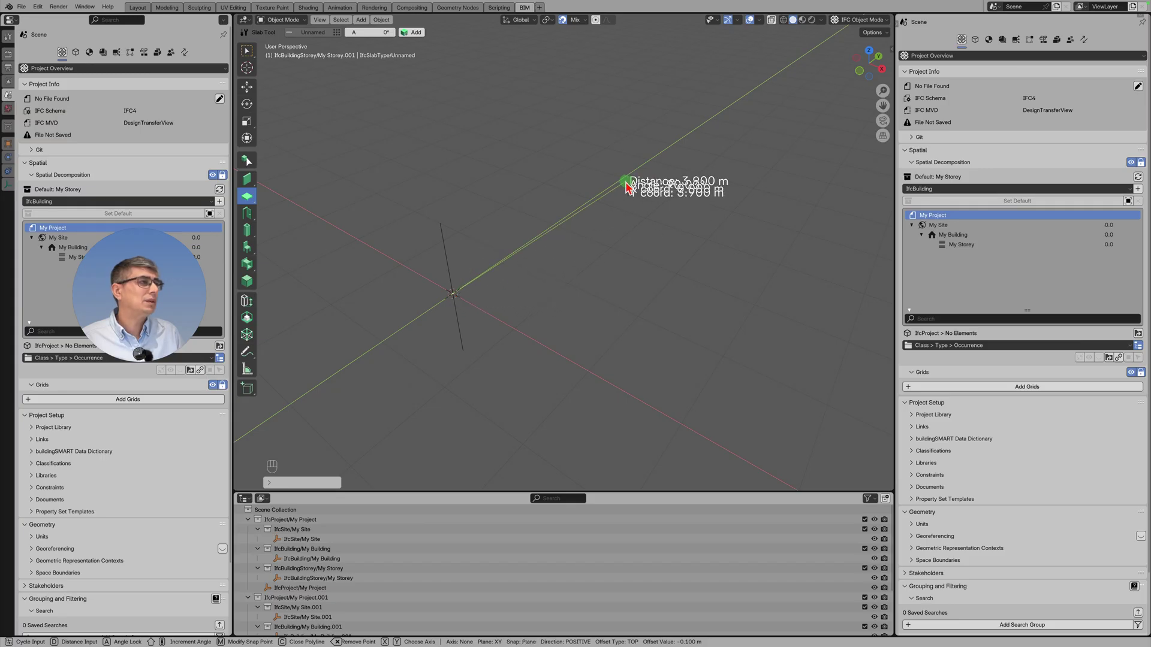
left_click(624, 178)
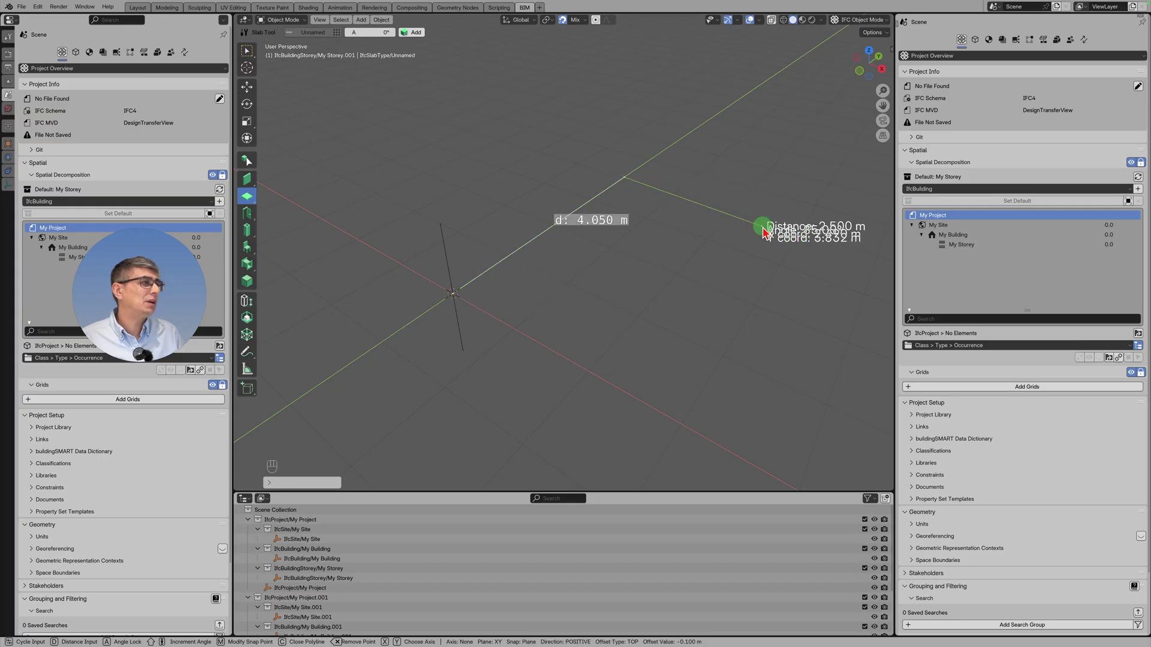
left_click(799, 234)
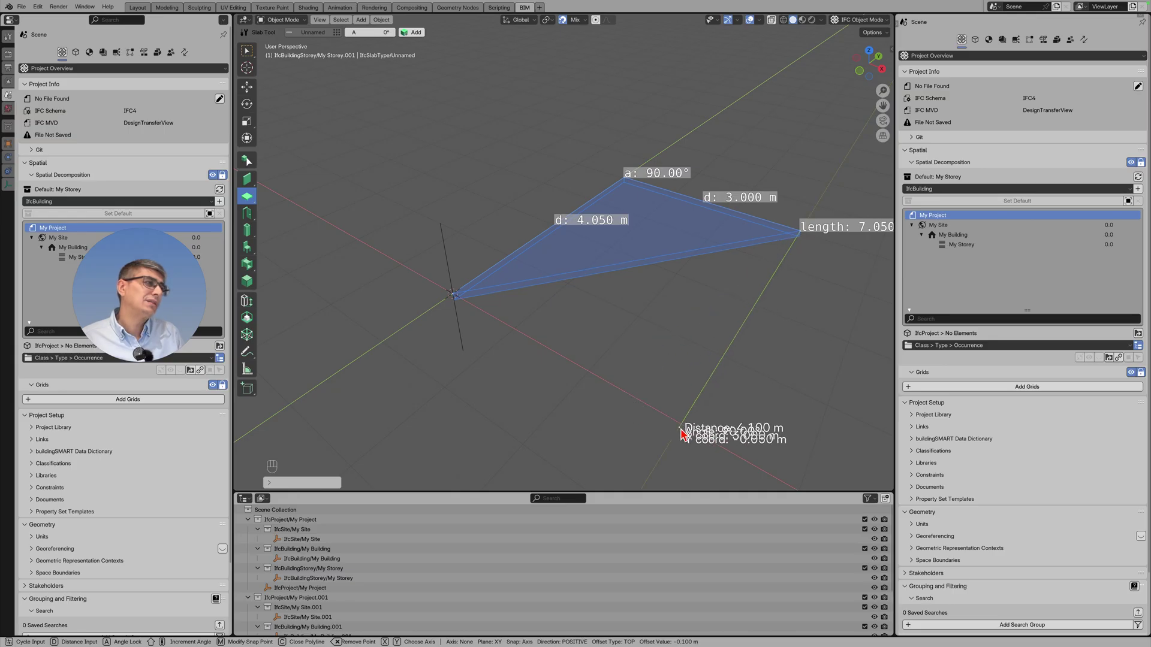
left_click(682, 429)
key("Return")
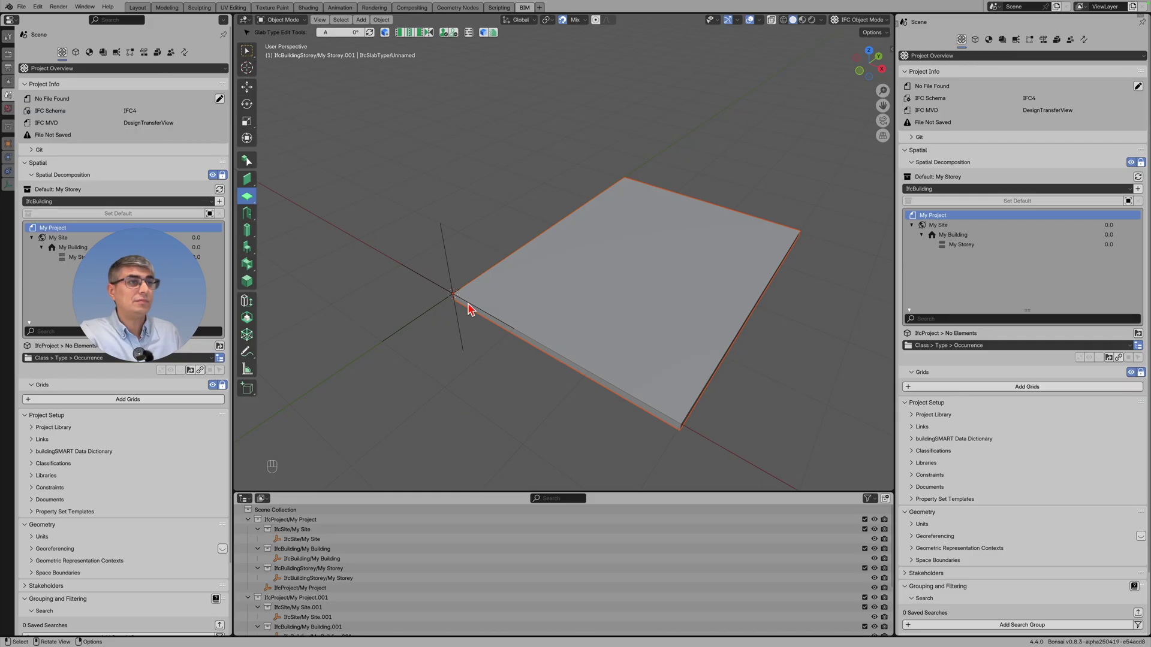
left_click(509, 184)
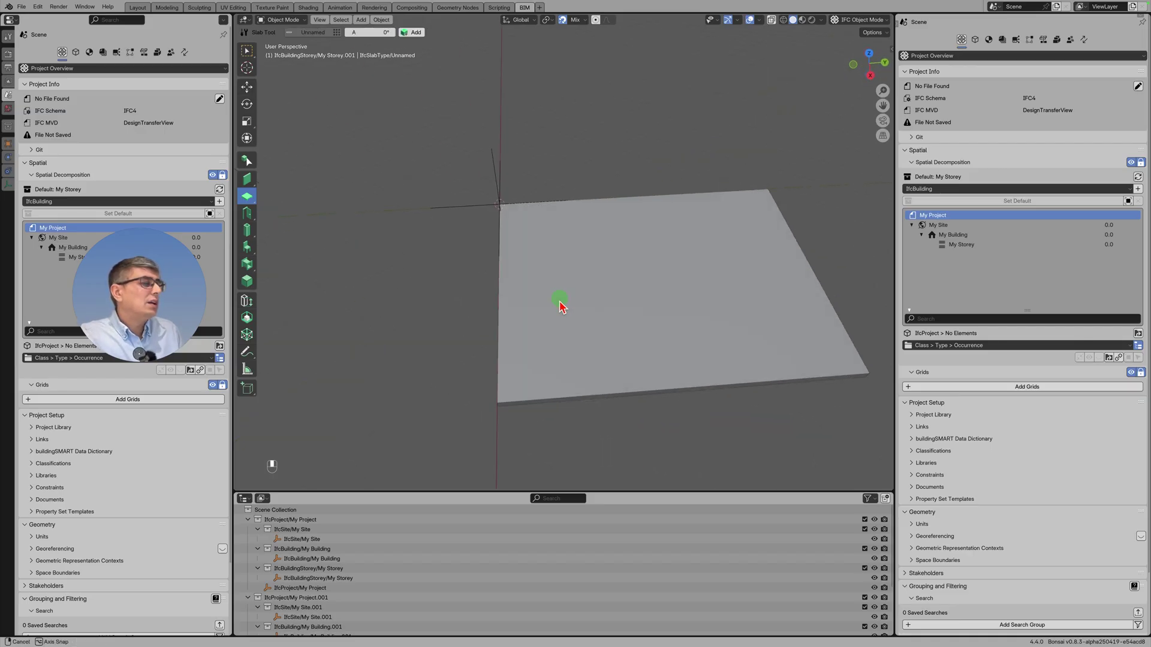
Duplicate the rectangular slab in place.
left_click(629, 299)
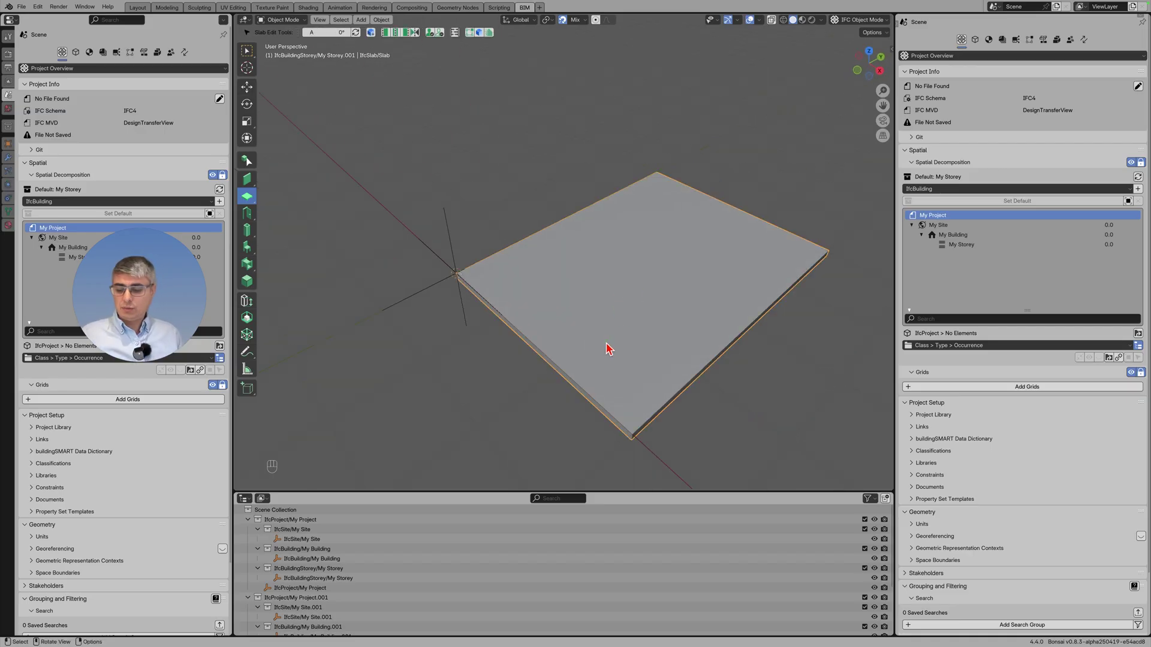
key("shift+d")
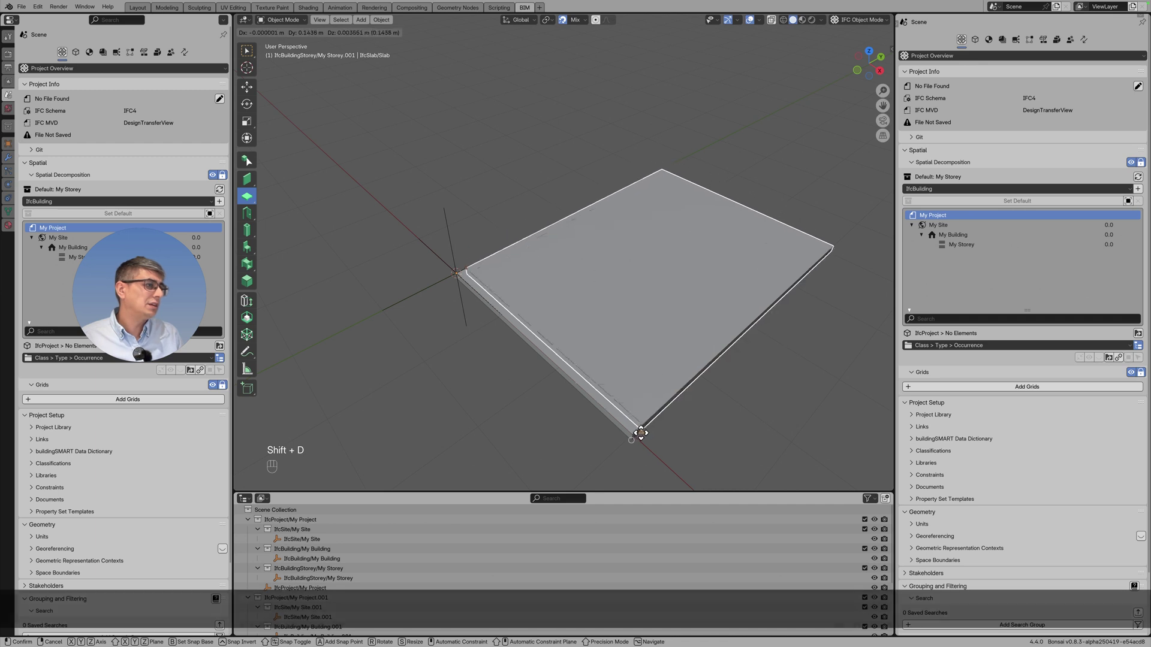
left_click(672, 348)
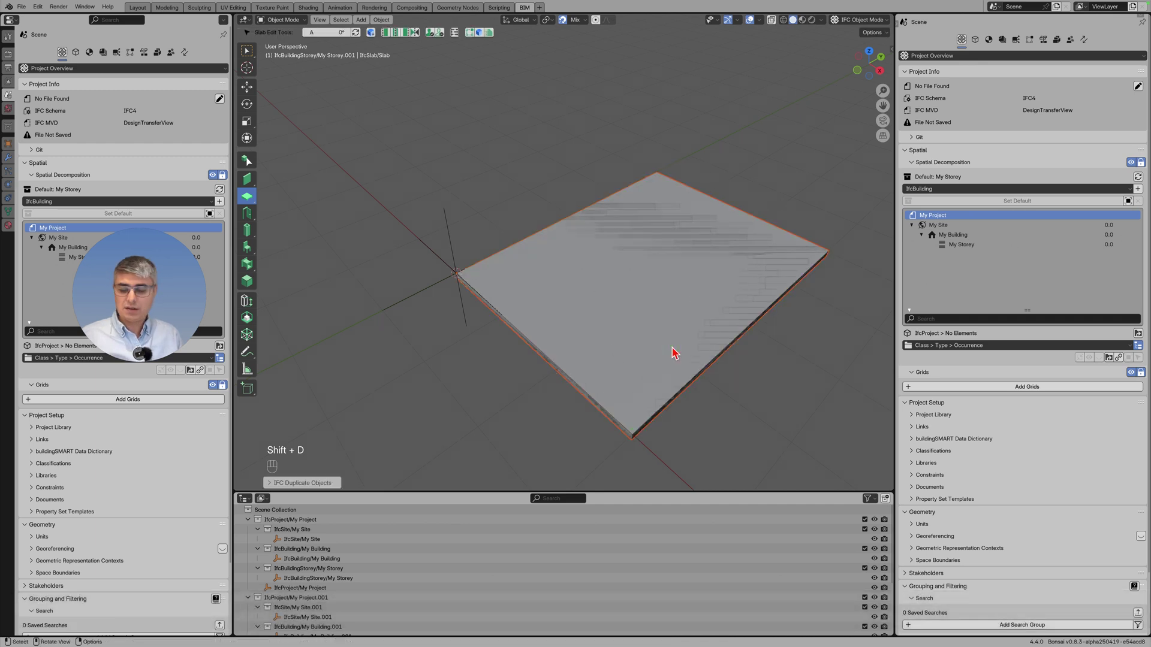
key("r")
key("x")
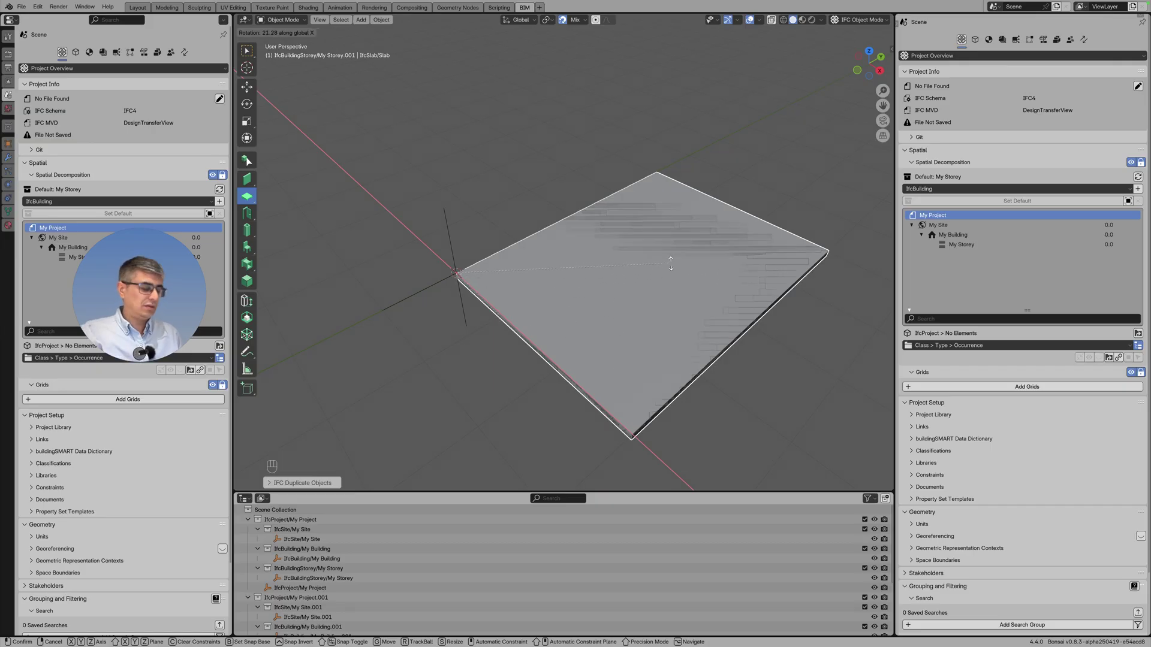
key("KP_9")
key("KP_0")
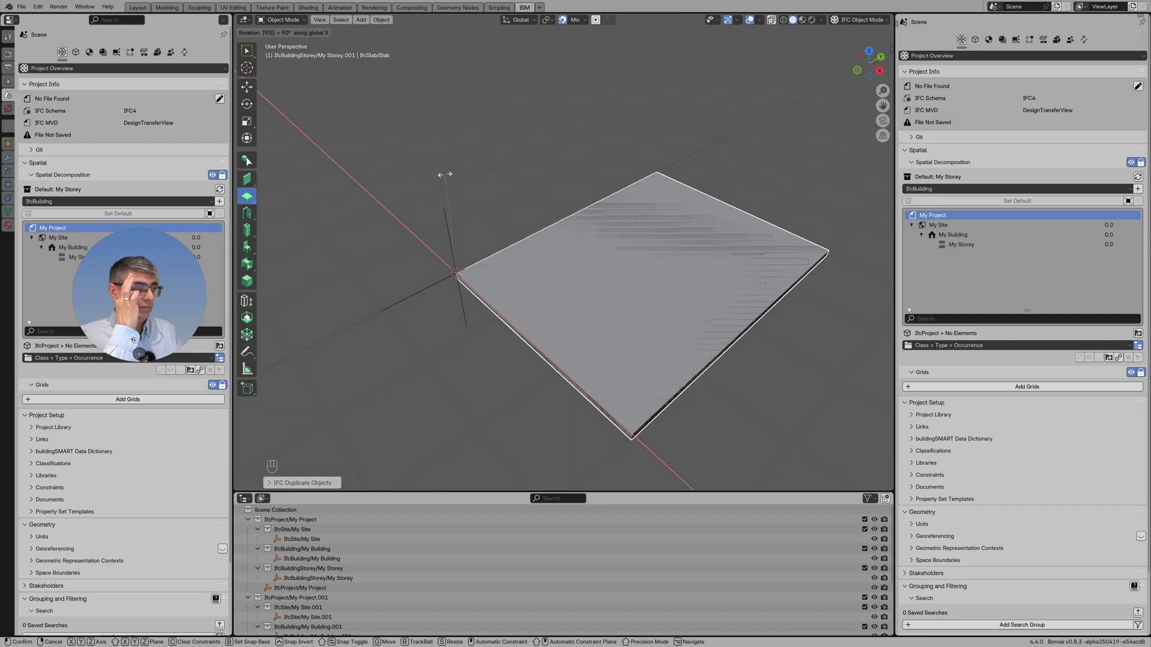
key("Escape")
Rotate the duplicated slab 90° about the Y axis so it stands upright.
key("r")
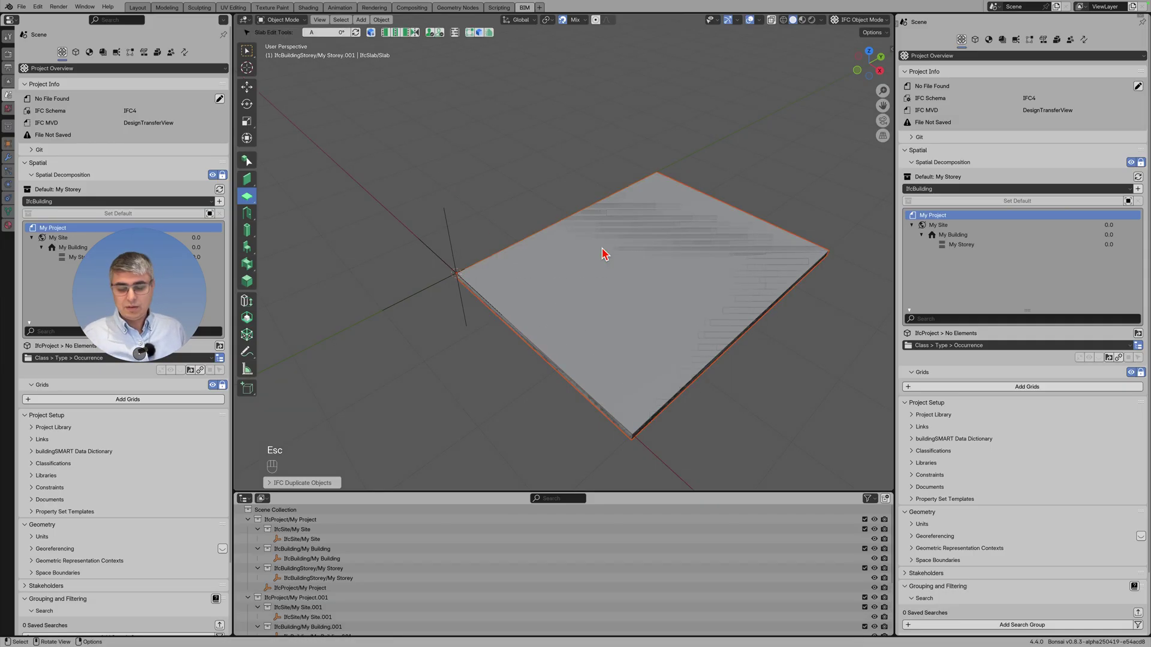
key("y")
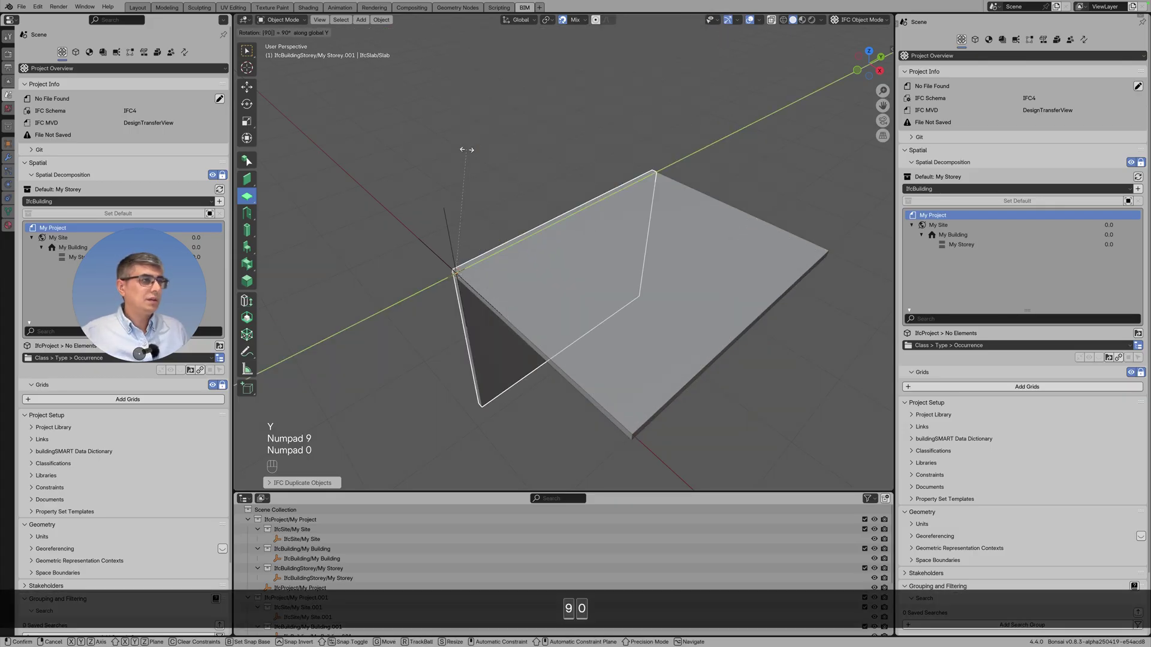
key("Return")
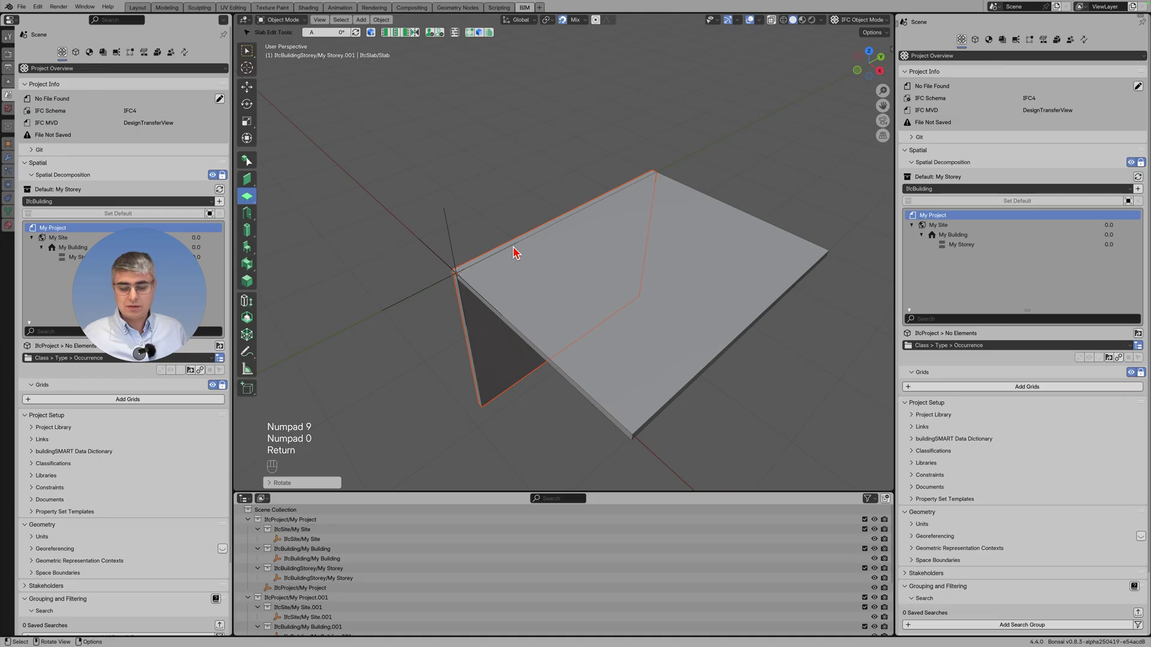
Move the upright slab up along Z and along X so it cuts through the middle of the horizontal slab, and deselect it.
key("g")
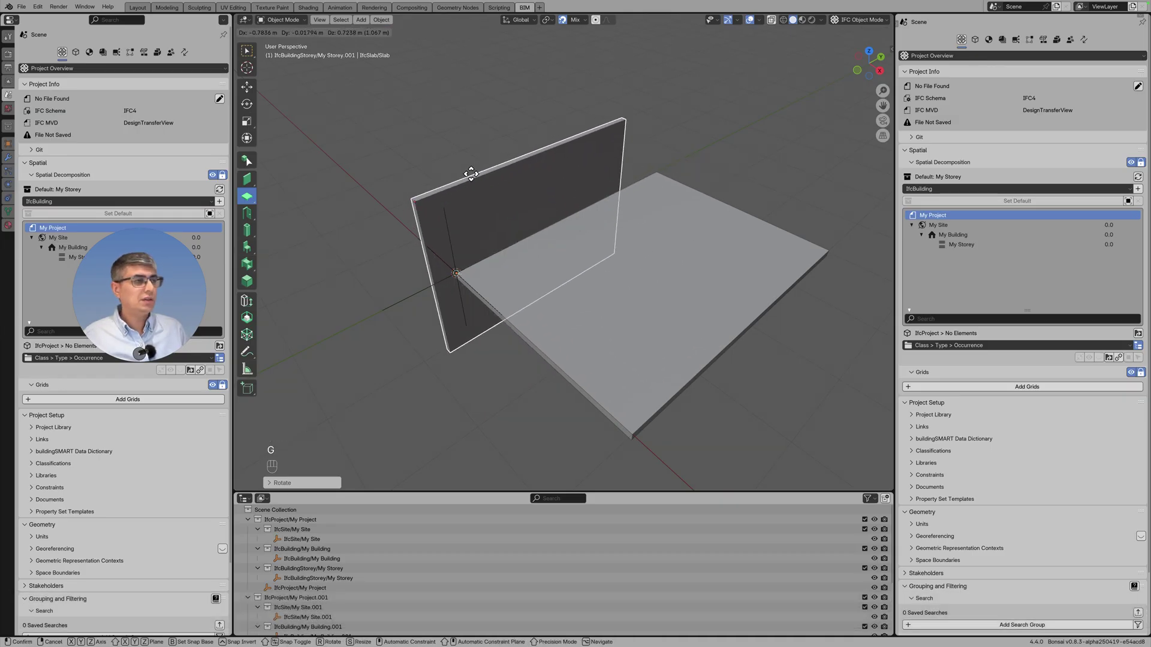
key("z")
left_click(504, 201)
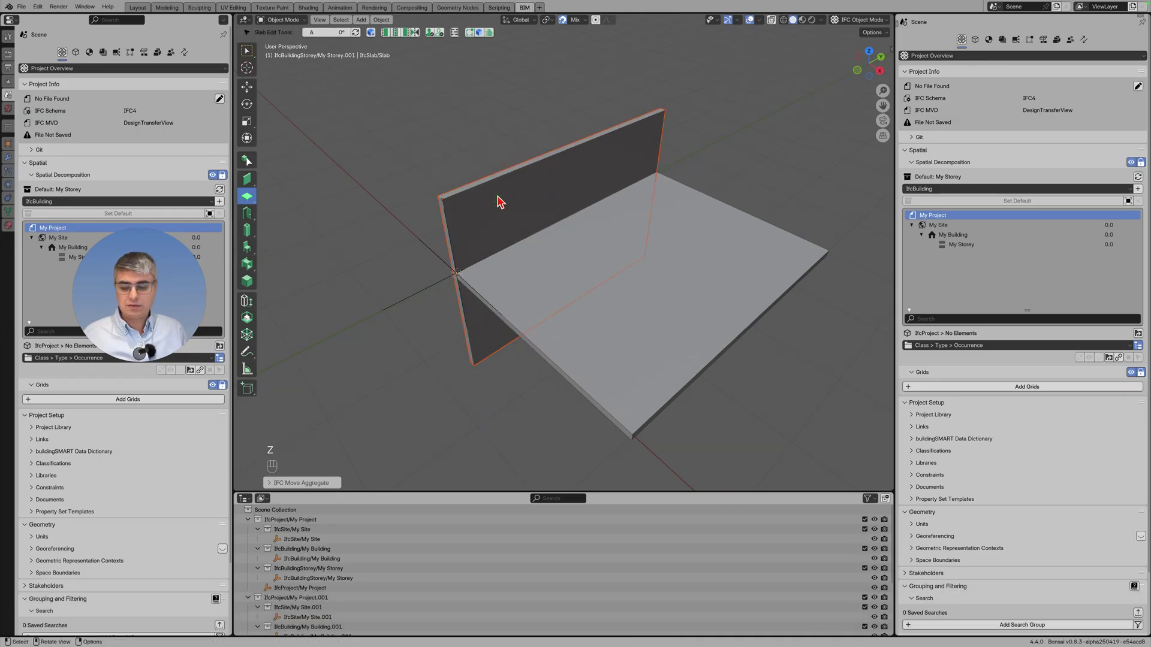
key("g")
key("x")
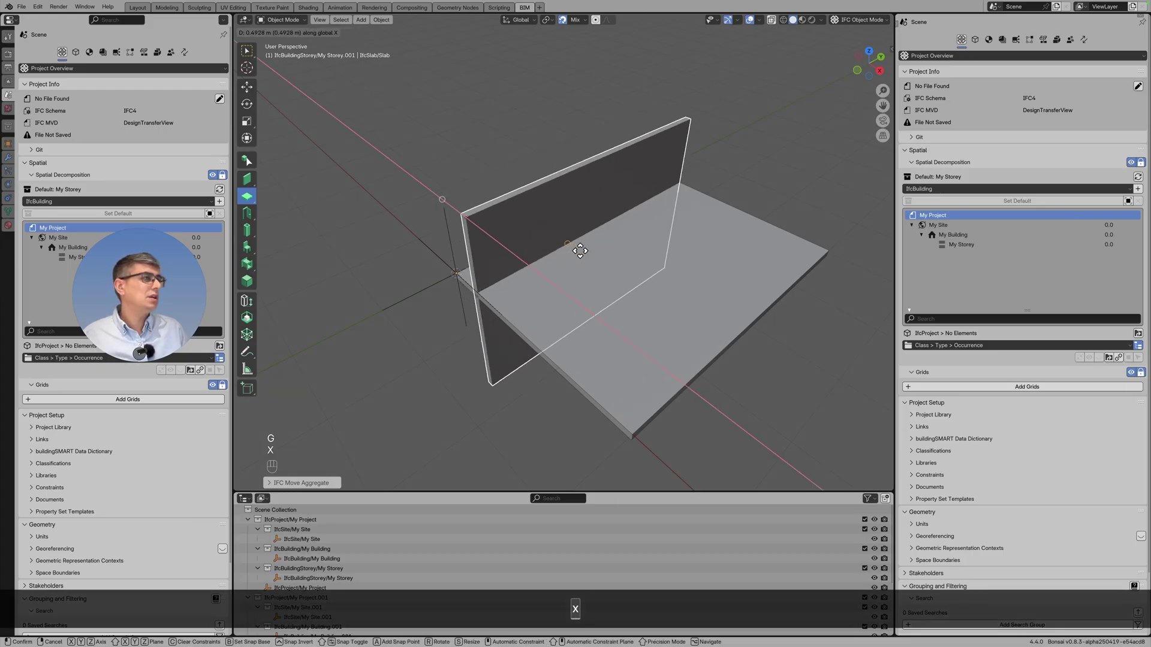
left_click(598, 275)
left_click(515, 146)
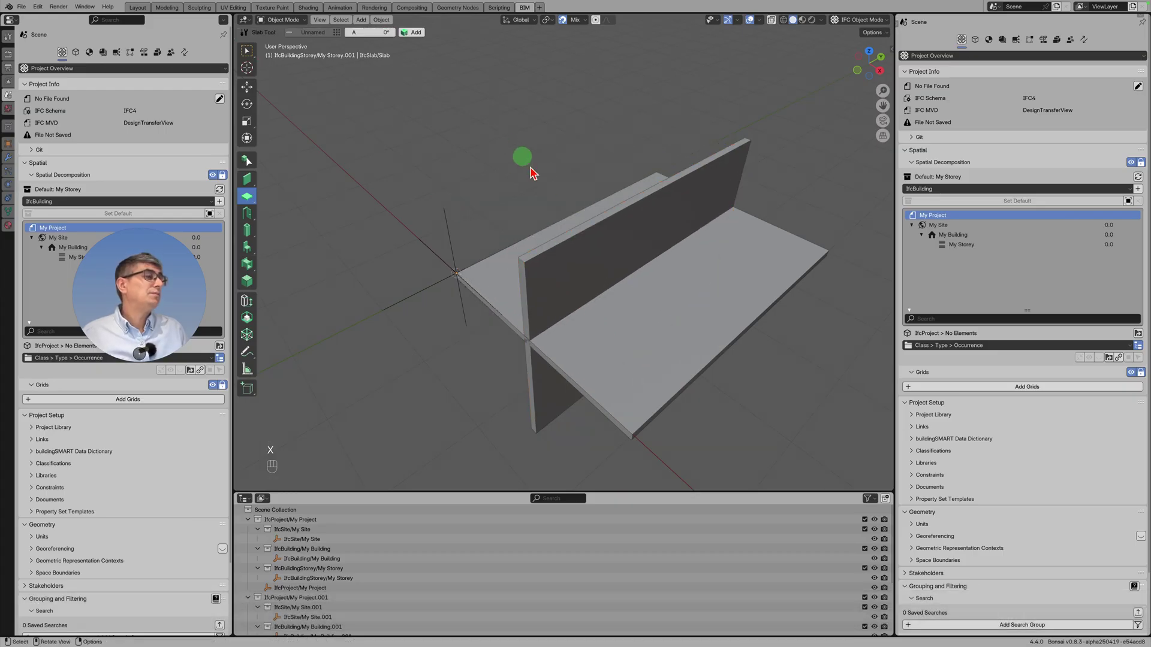
Expand the Miscellaneous tools in the Sandbox section of Quality and Coordination.
scroll(567, 185, "up", 5)
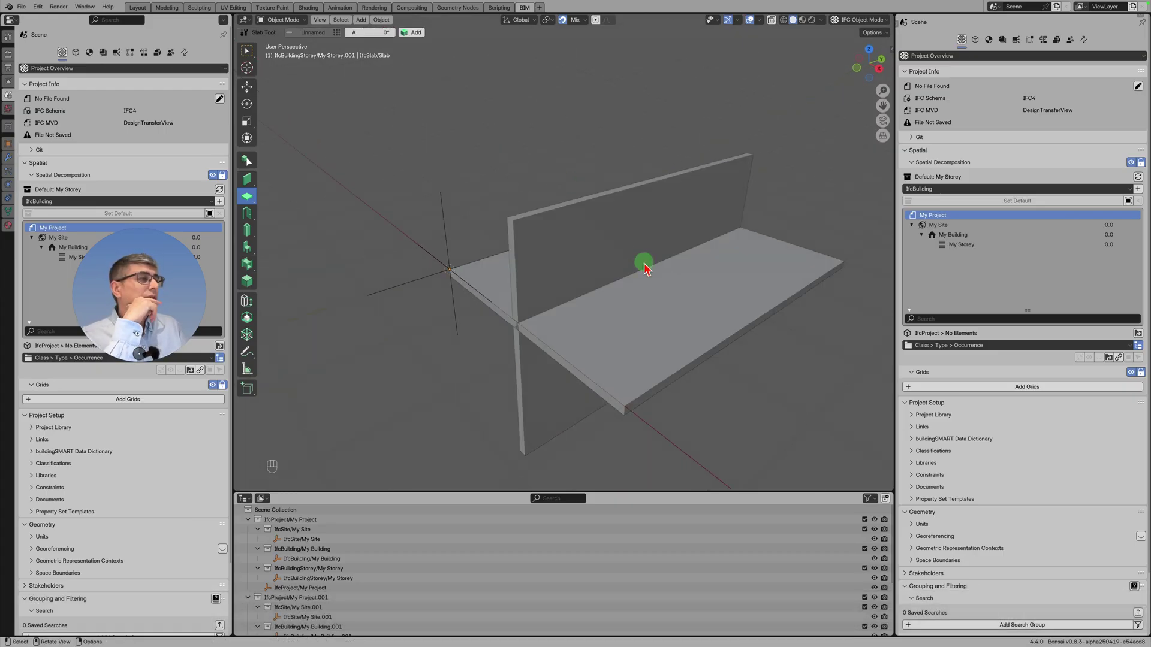
scroll(645, 268, "down", 2)
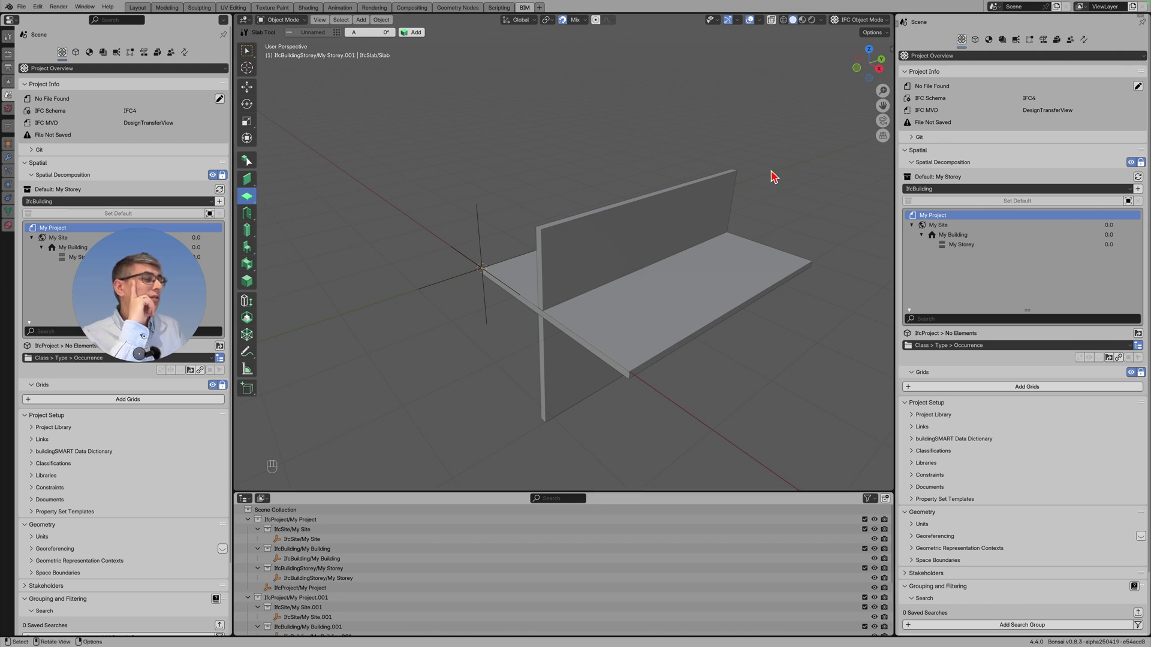
scroll(711, 175, "right", 5)
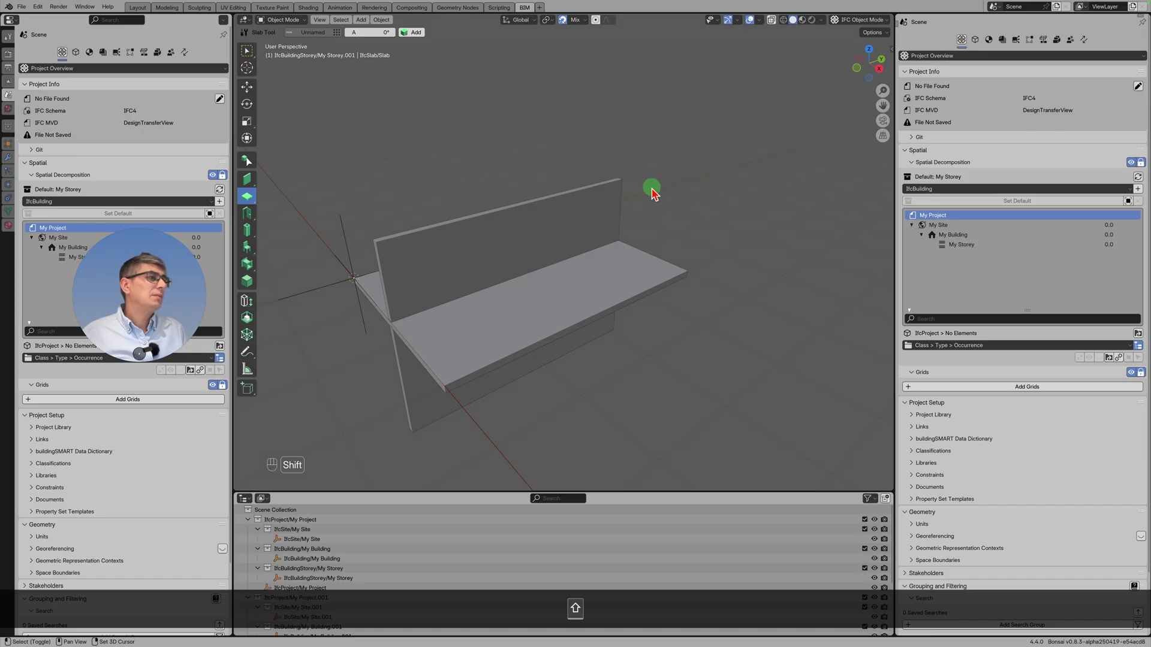
left_click(1070, 40)
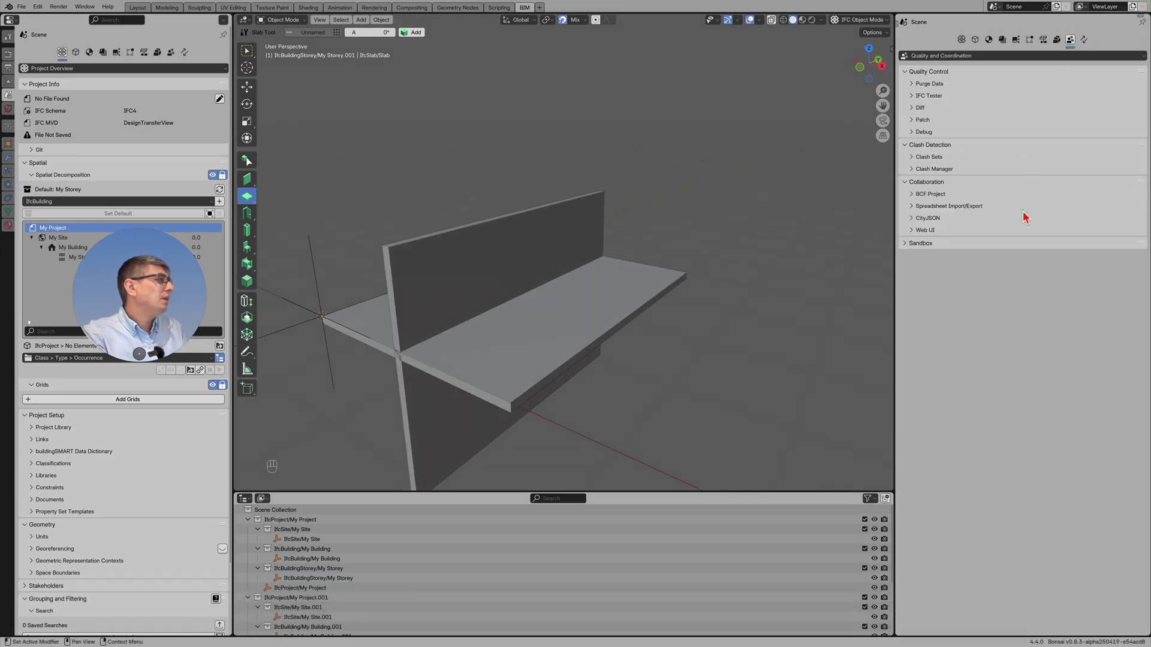
left_click(911, 242)
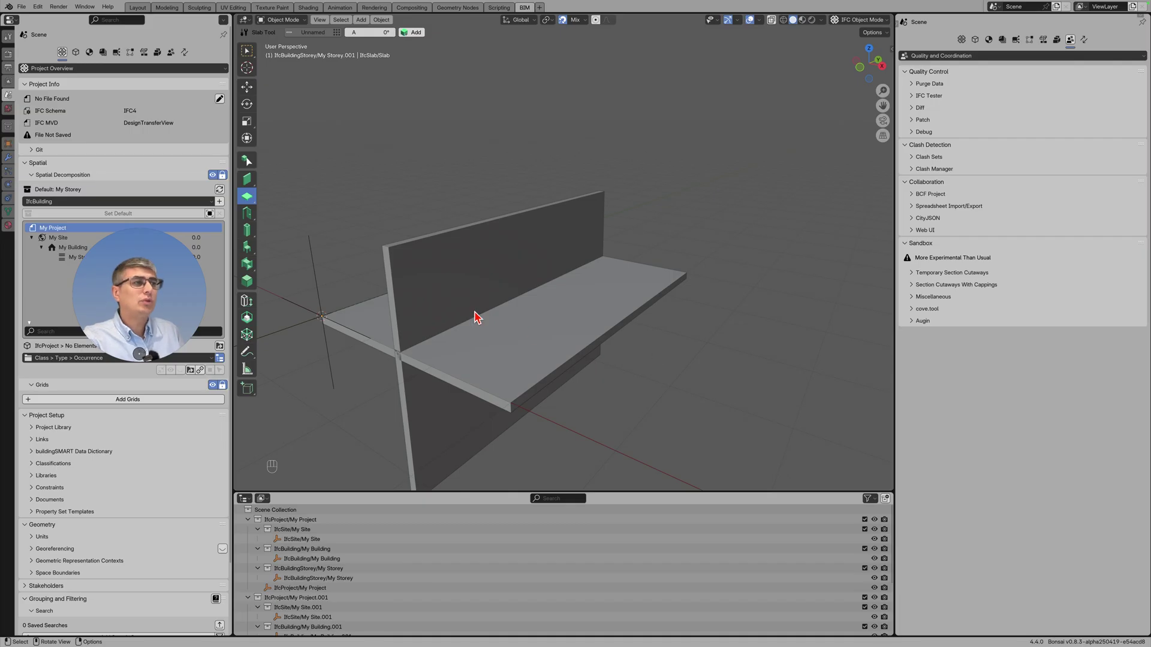
left_click(944, 297)
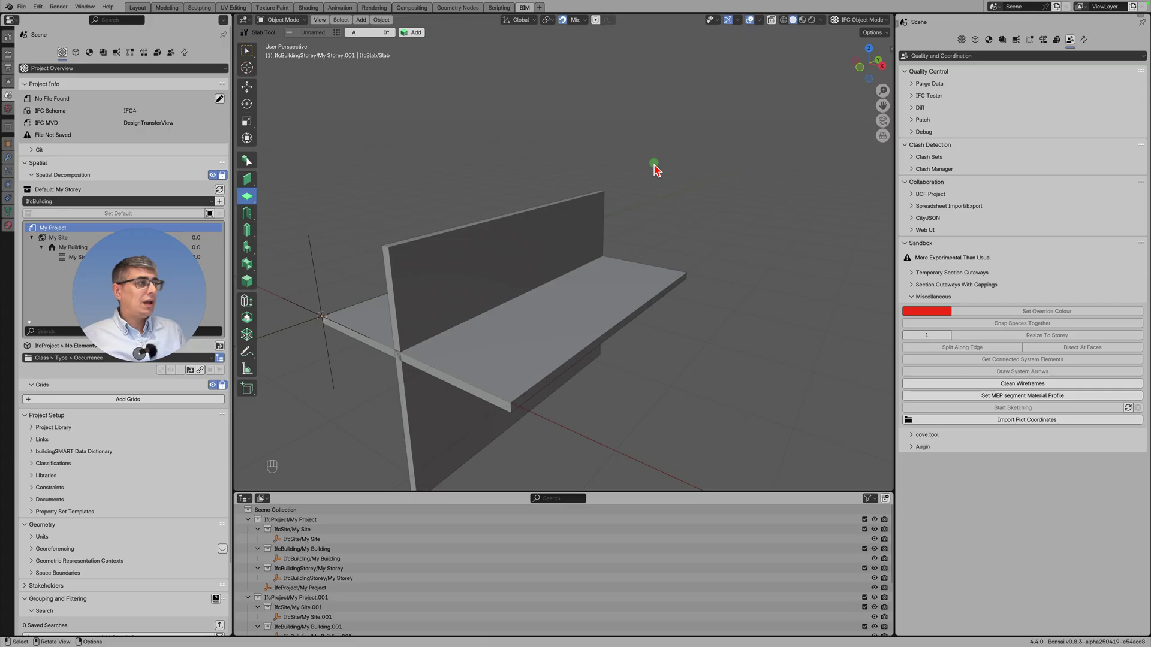
Select the horizontal slab and the upright slab together and try to apply Split Along Edge to them.
left_click(542, 267)
left_click(490, 186)
left_click(439, 264)
left_click(511, 344)
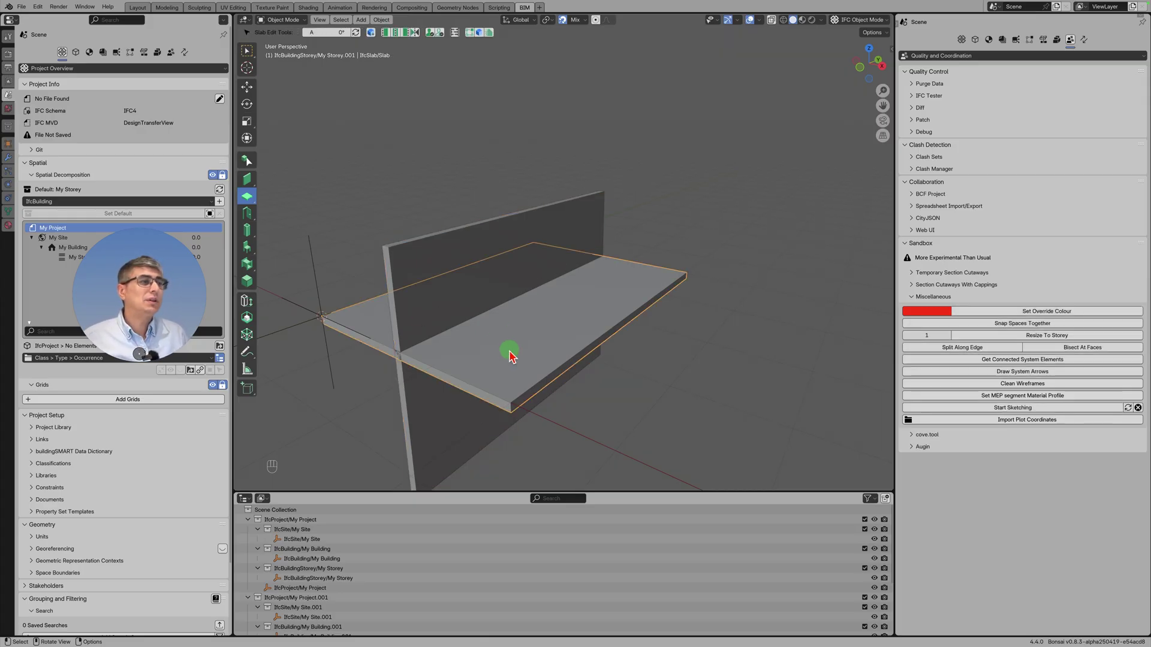
left_click(496, 263, "shift")
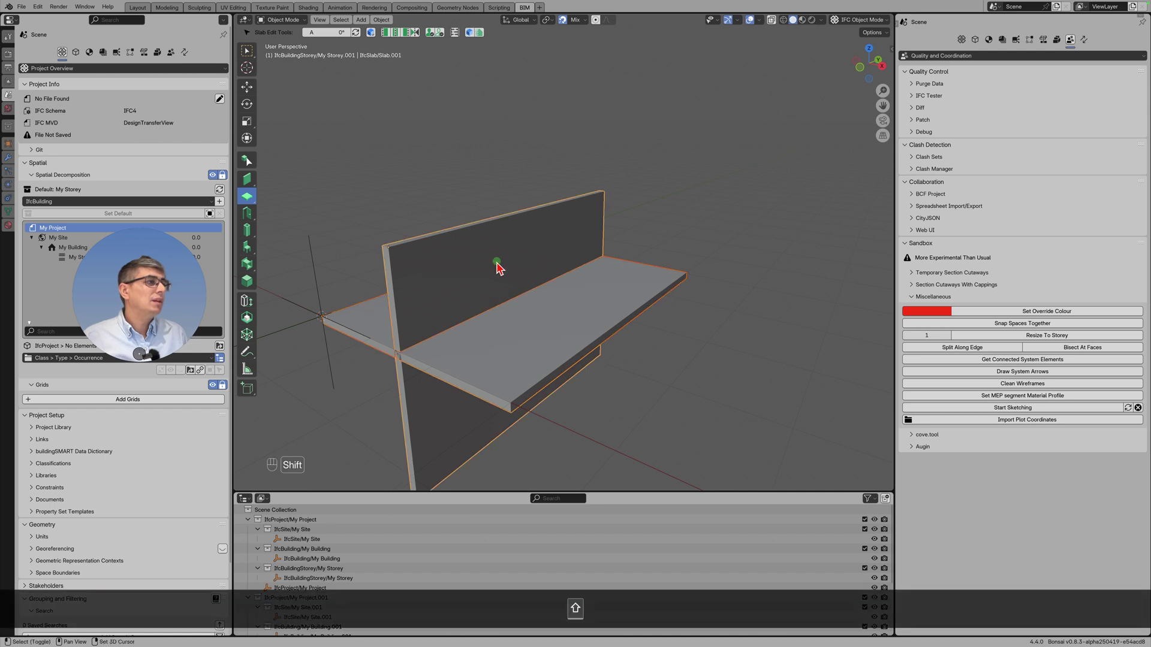
left_click(930, 353)
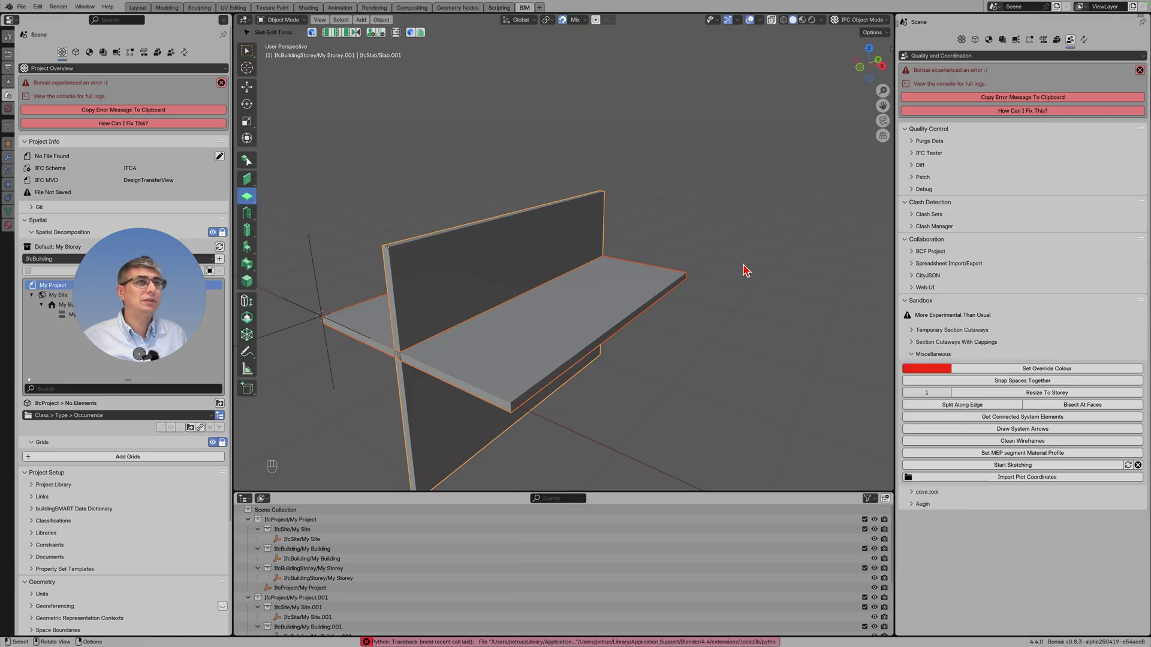
Copy the Bonsai error message to the clipboard and switch to the GitHub bug report form in Firefox.
left_click(1006, 103)
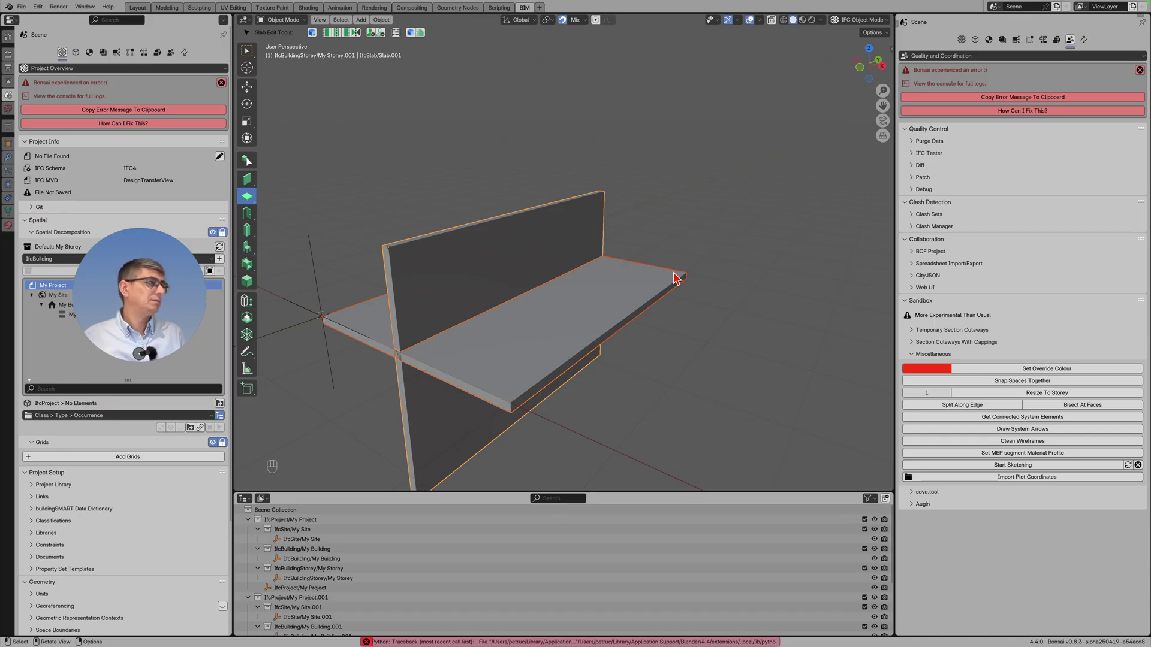
key("ctrl+Up")
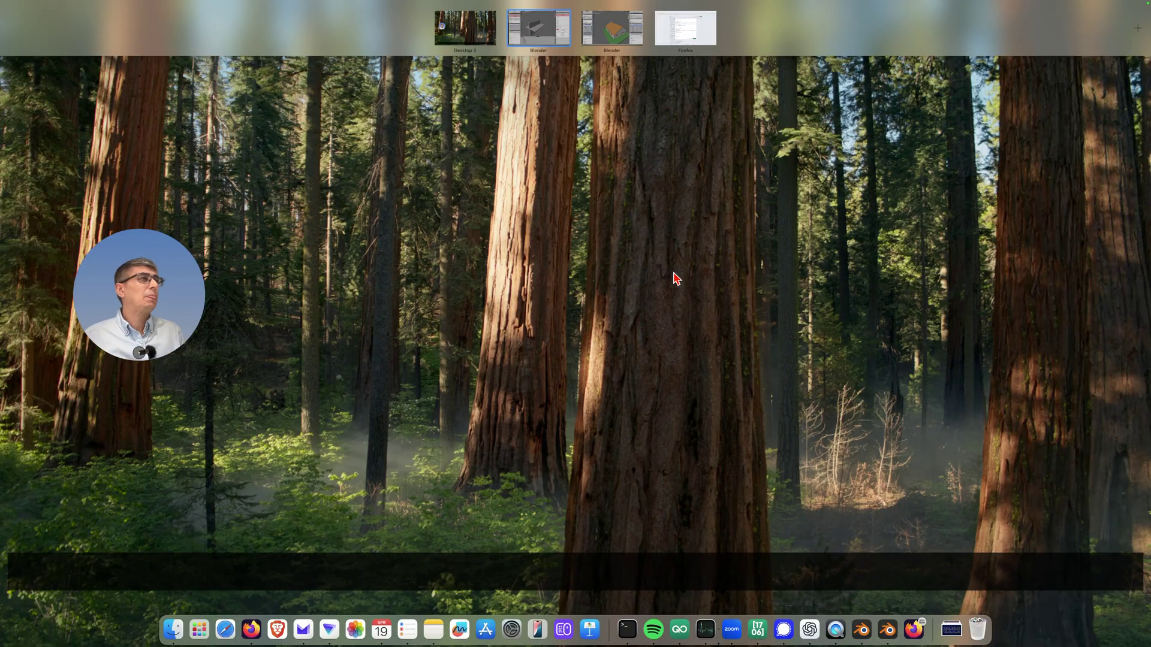
left_click(682, 53)
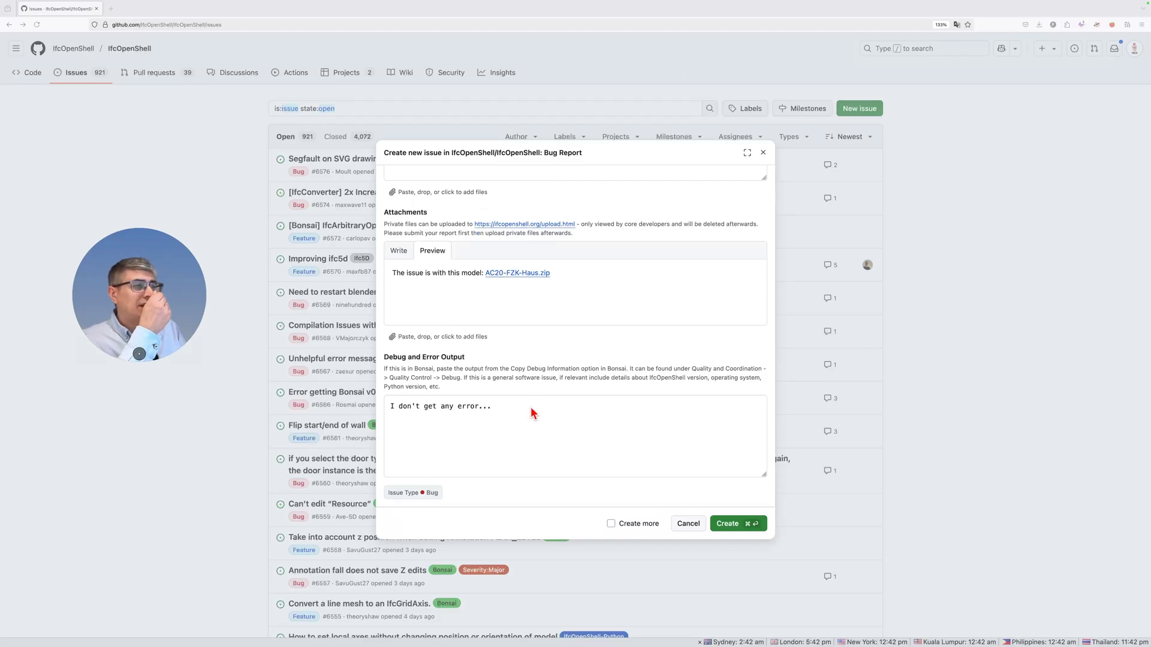
Review the completed bug report, preview the bug description, and try to submit the issue.
scroll(533, 414, "up", 4)
scroll(534, 413, "down", 4)
scroll(534, 414, "up", 5)
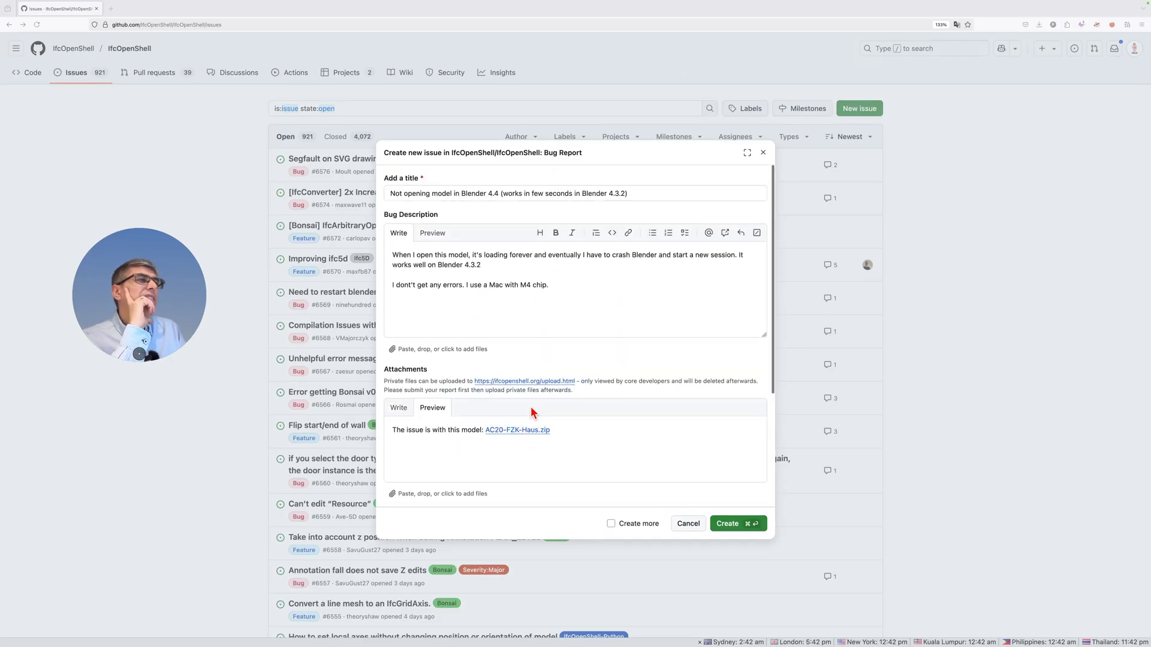
scroll(532, 413, "down", 3)
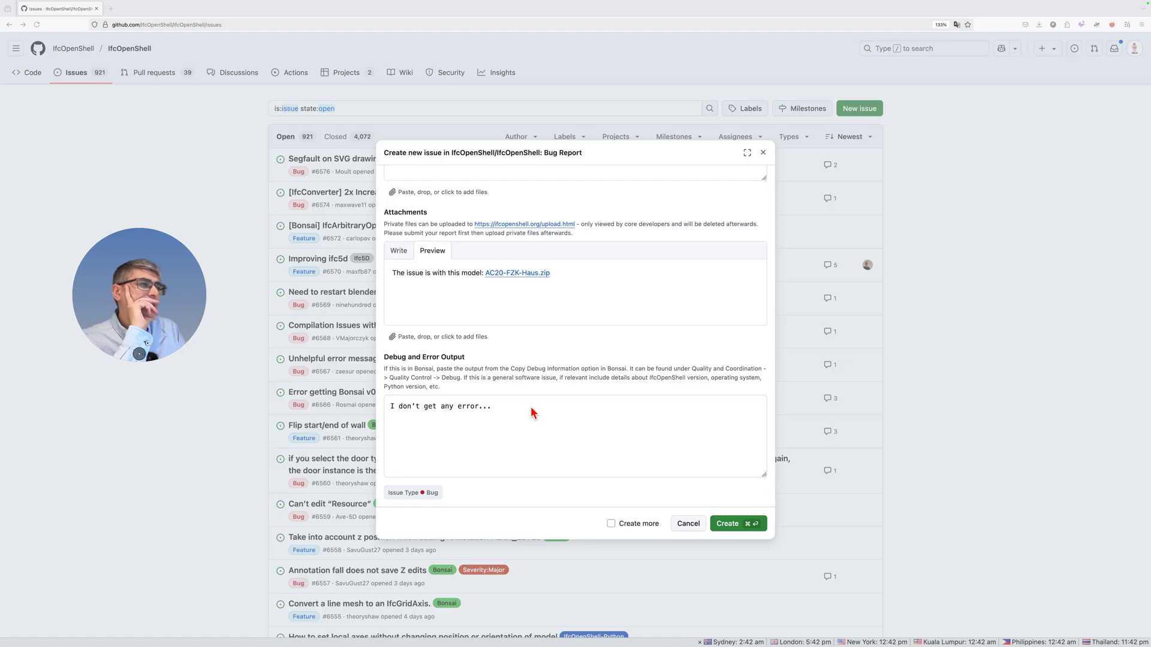
scroll(534, 413, "up", 3)
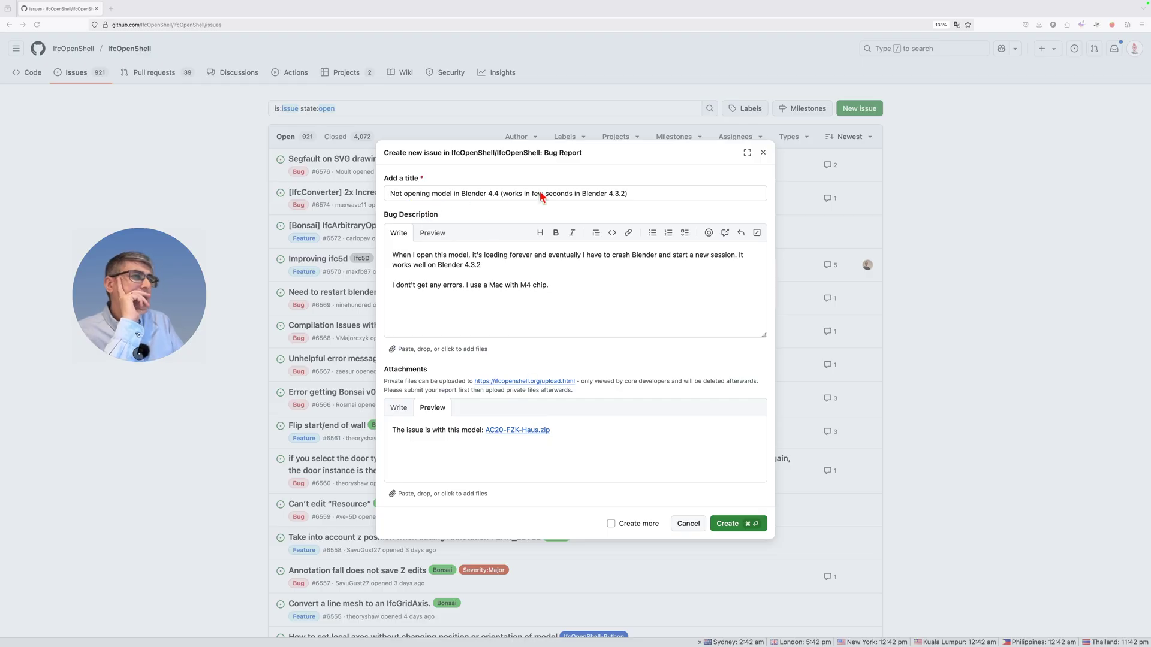
left_click(441, 237)
scroll(447, 338, "down", 5)
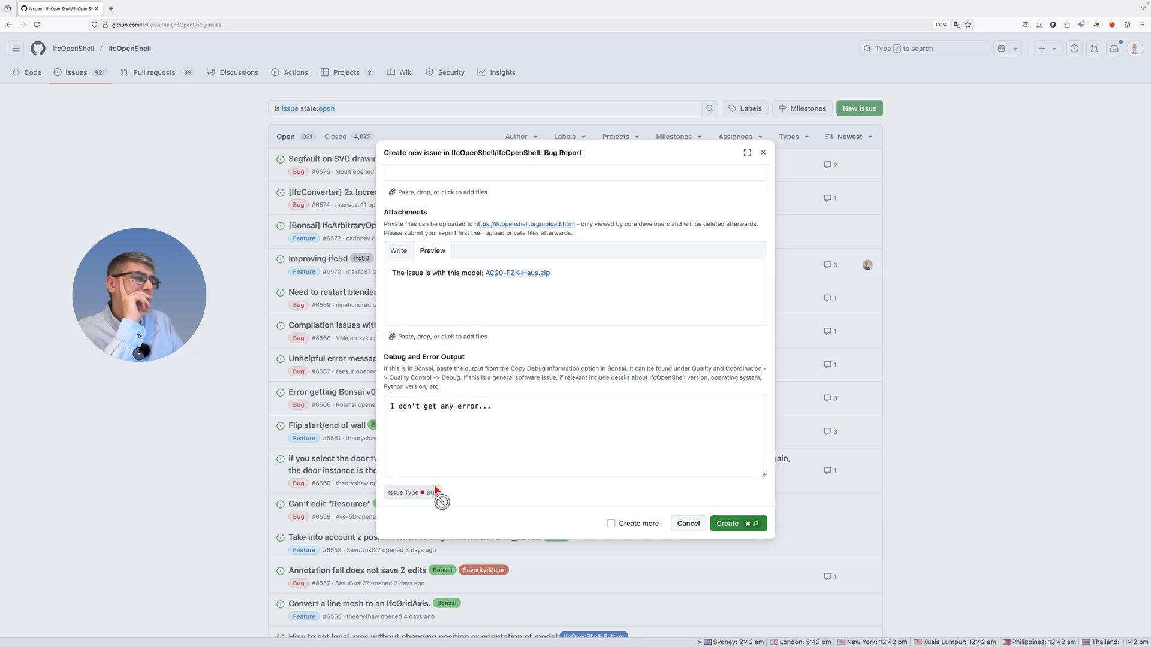
left_click(745, 524)
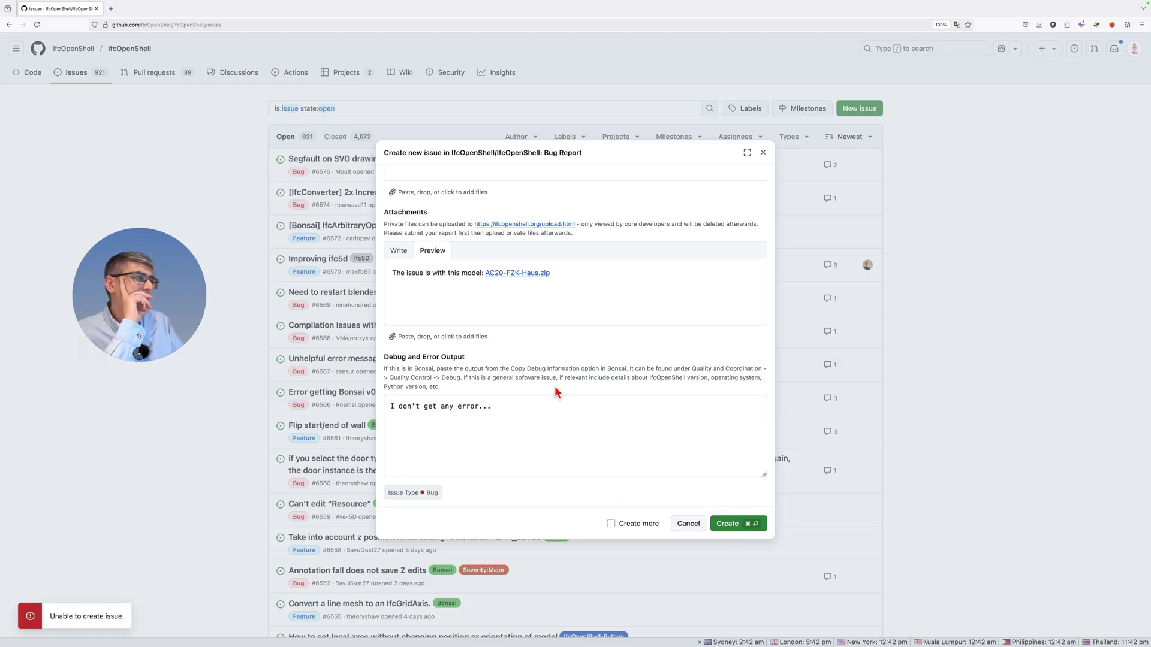
Return the bug description and attachments to editing mode, check the private-file note, and try to submit the issue again.
scroll(563, 393, "up", 5)
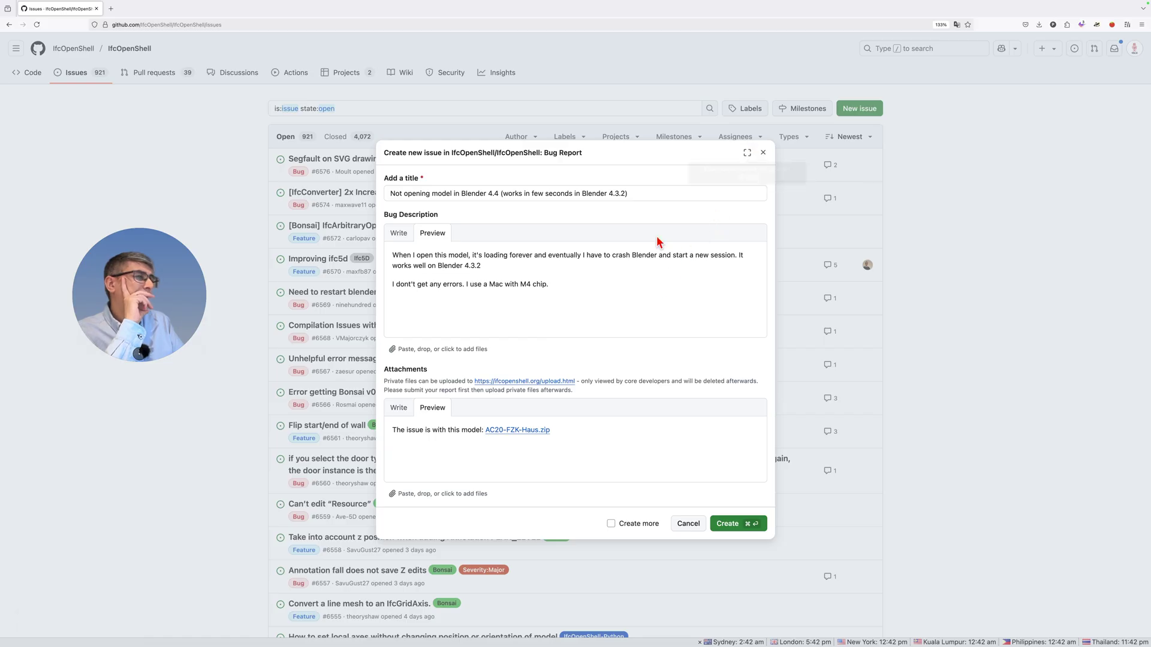
left_click(403, 237)
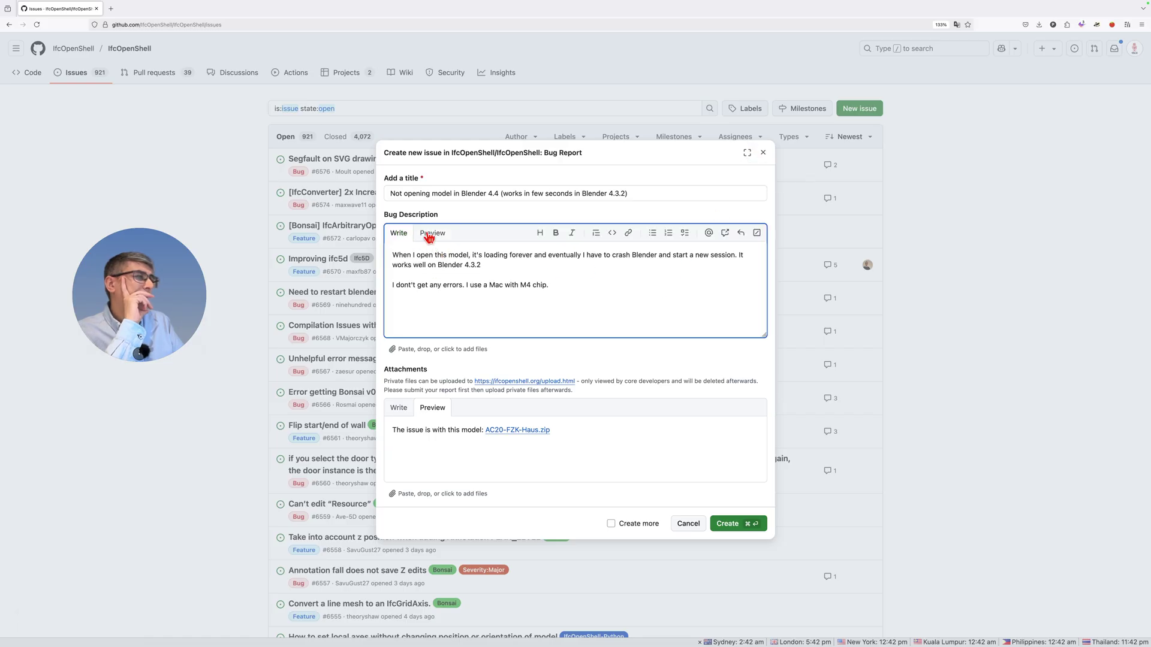
left_click(393, 409)
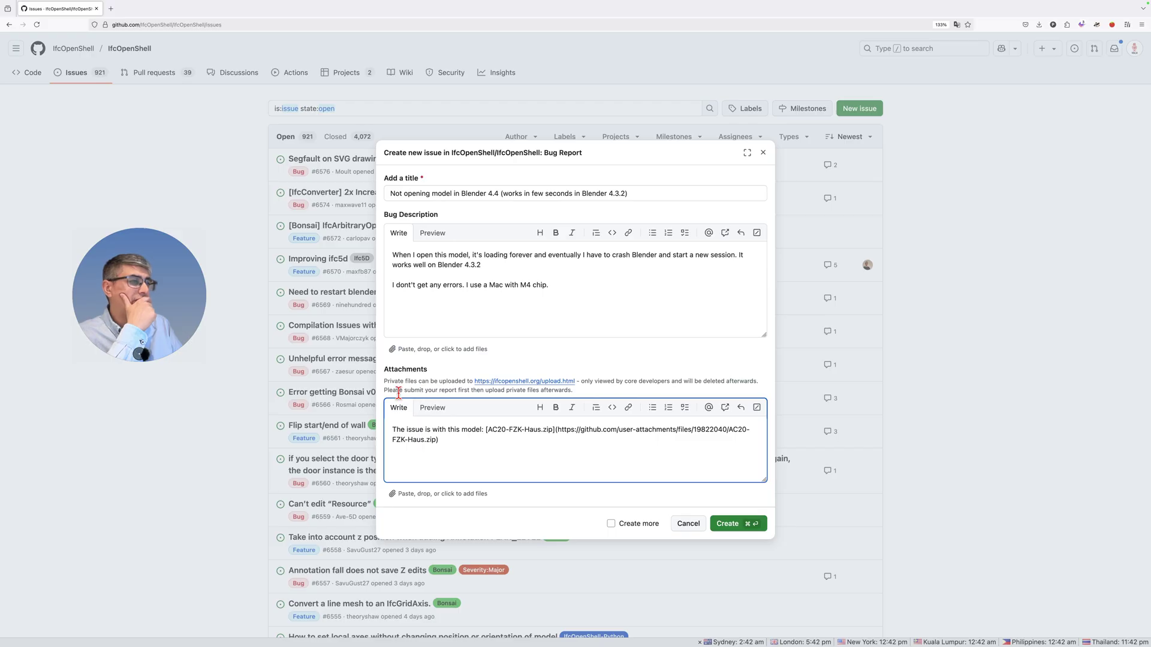
left_click_drag(400, 393, 586, 393)
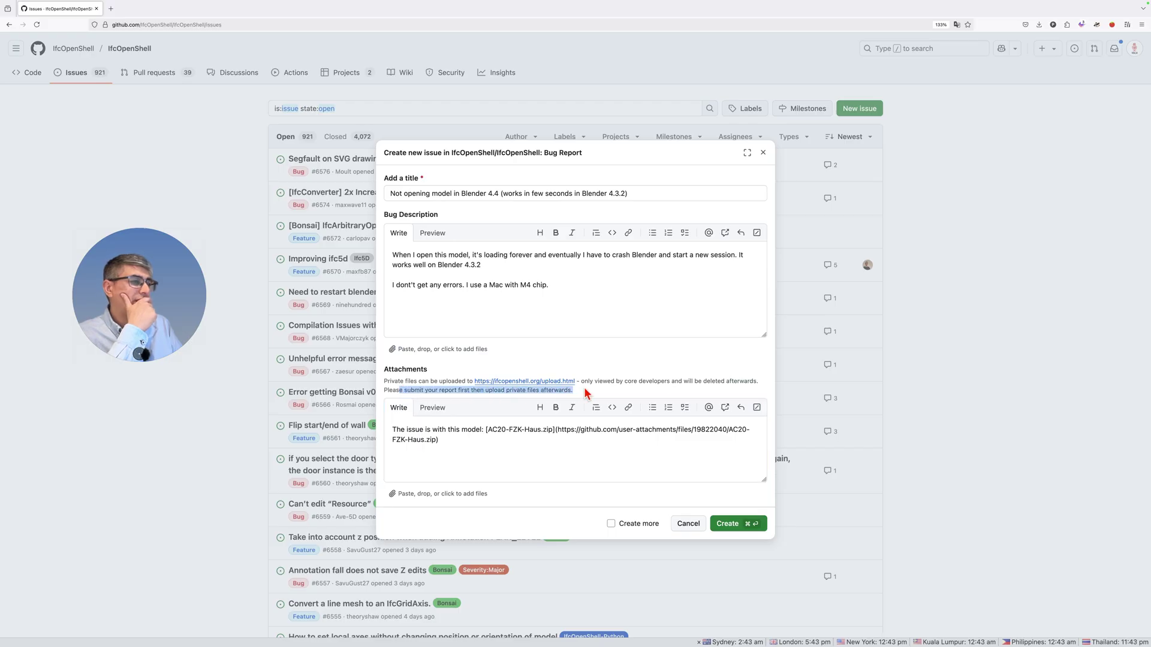
left_click(584, 388)
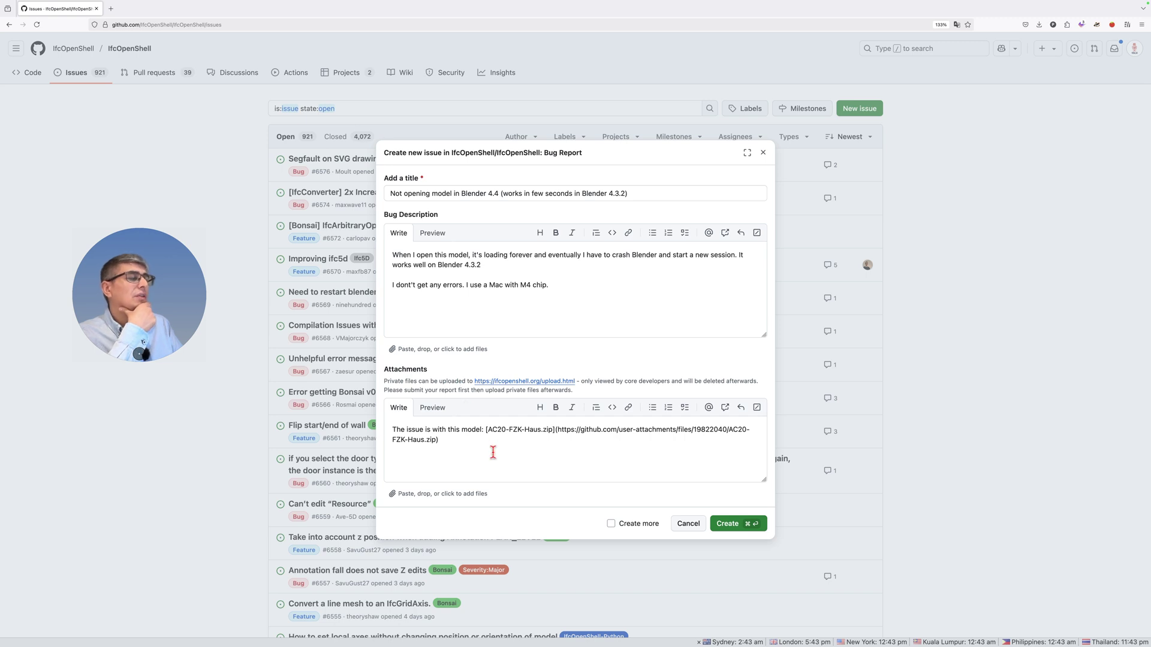
scroll(494, 446, "down", 5)
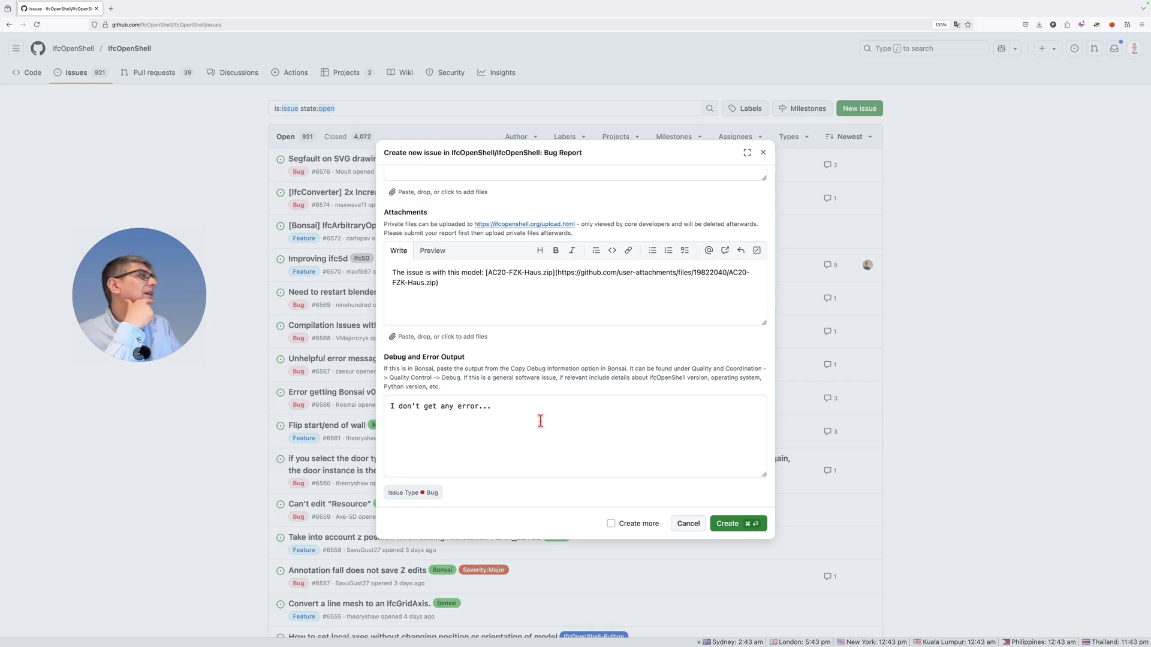
scroll(539, 420, "up", 5)
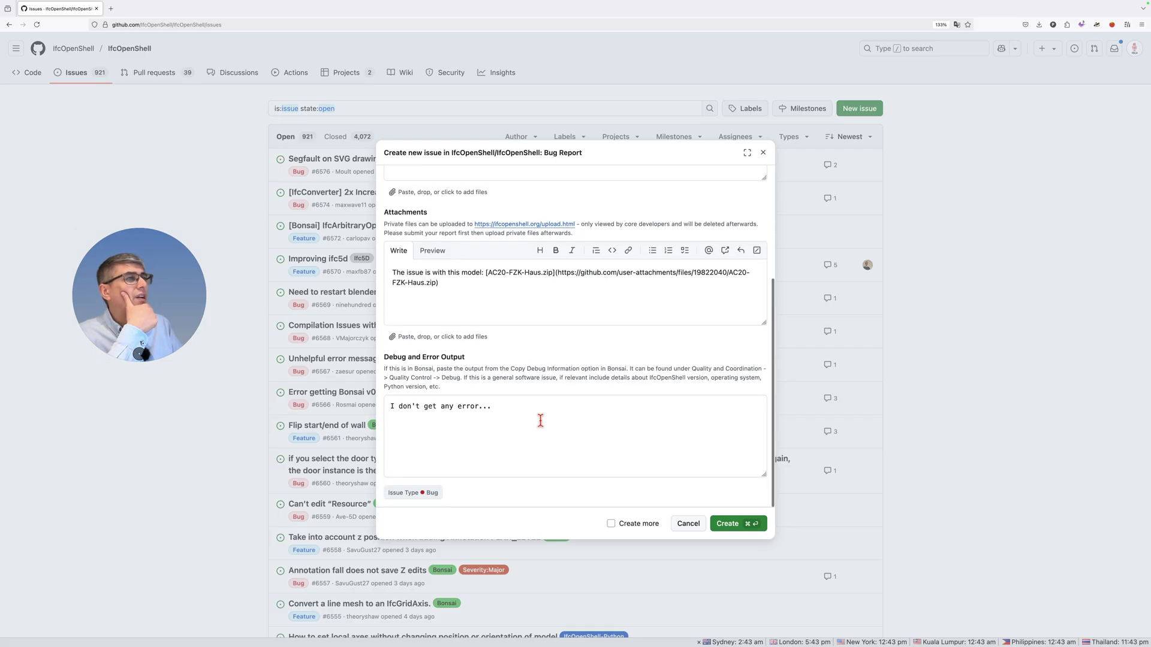
scroll(541, 417, "down", 5)
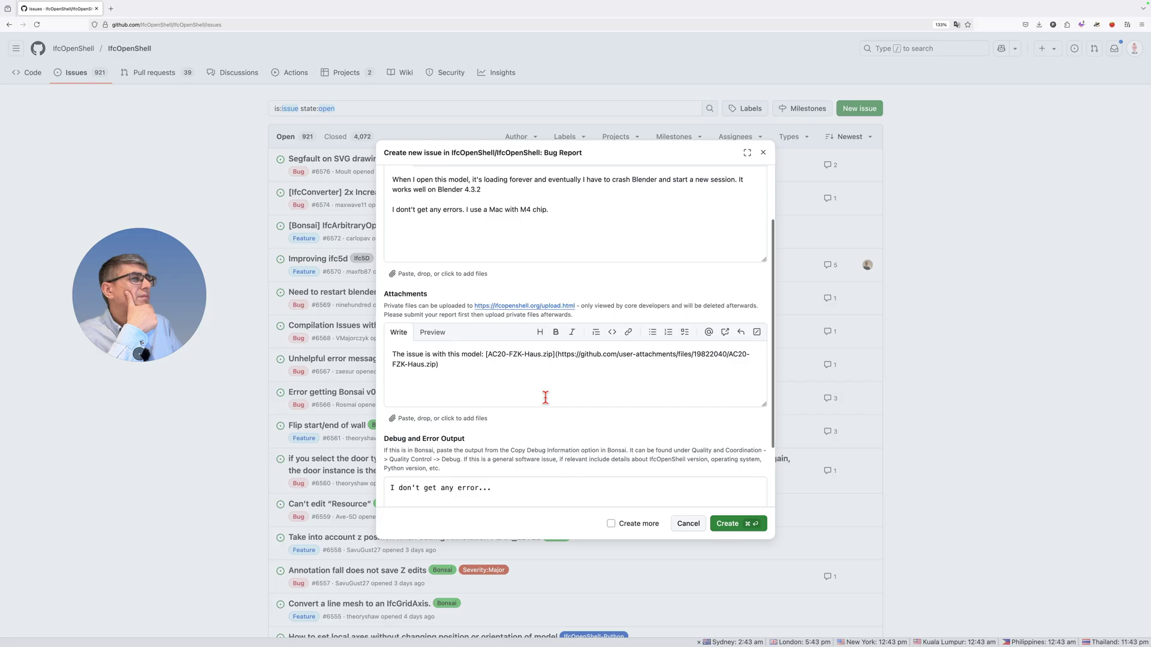
left_click(743, 529)
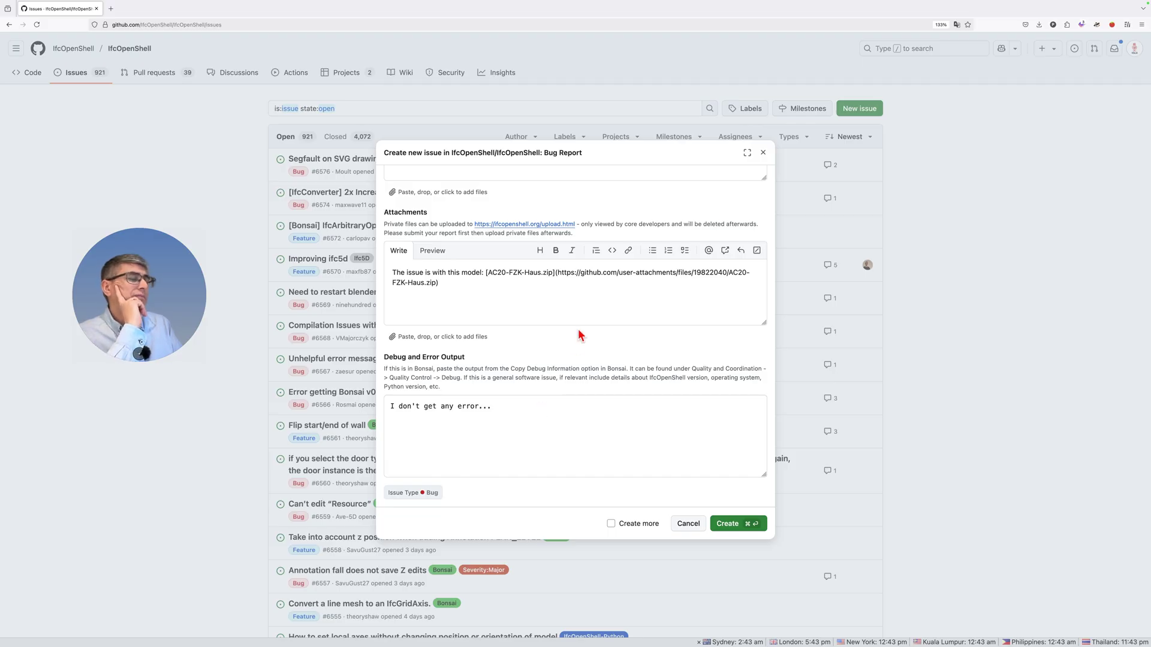
Recheck the bug report, enable Create more, and try to submit the issue with that option on.
scroll(579, 330, "up", 5)
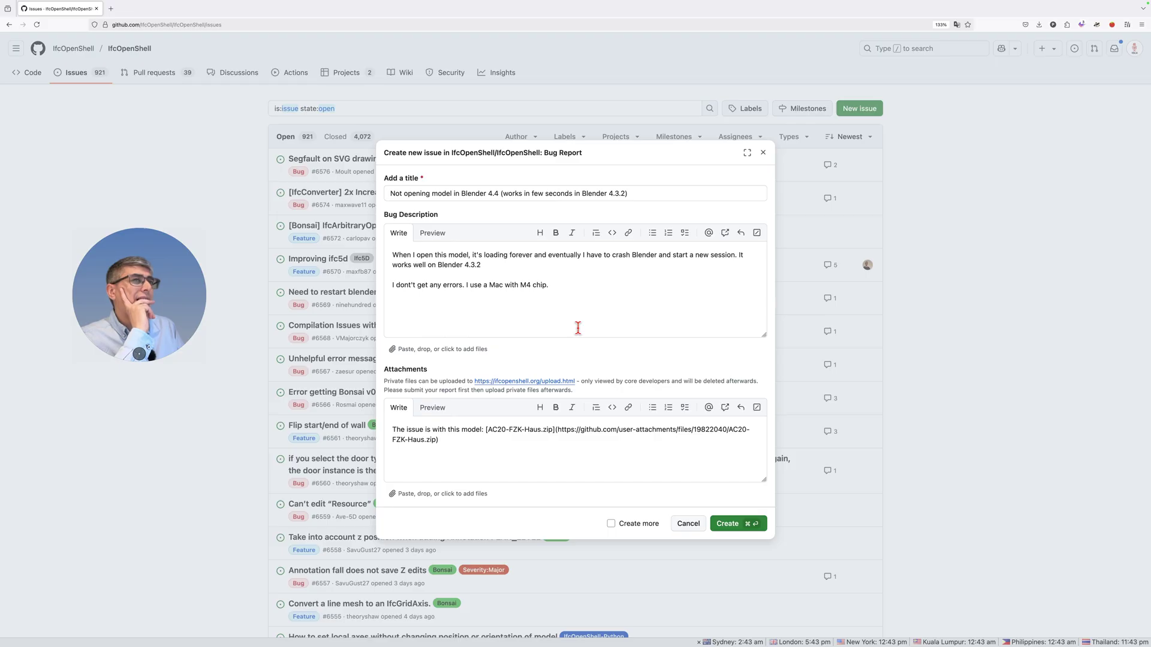
scroll(578, 328, "down", 5)
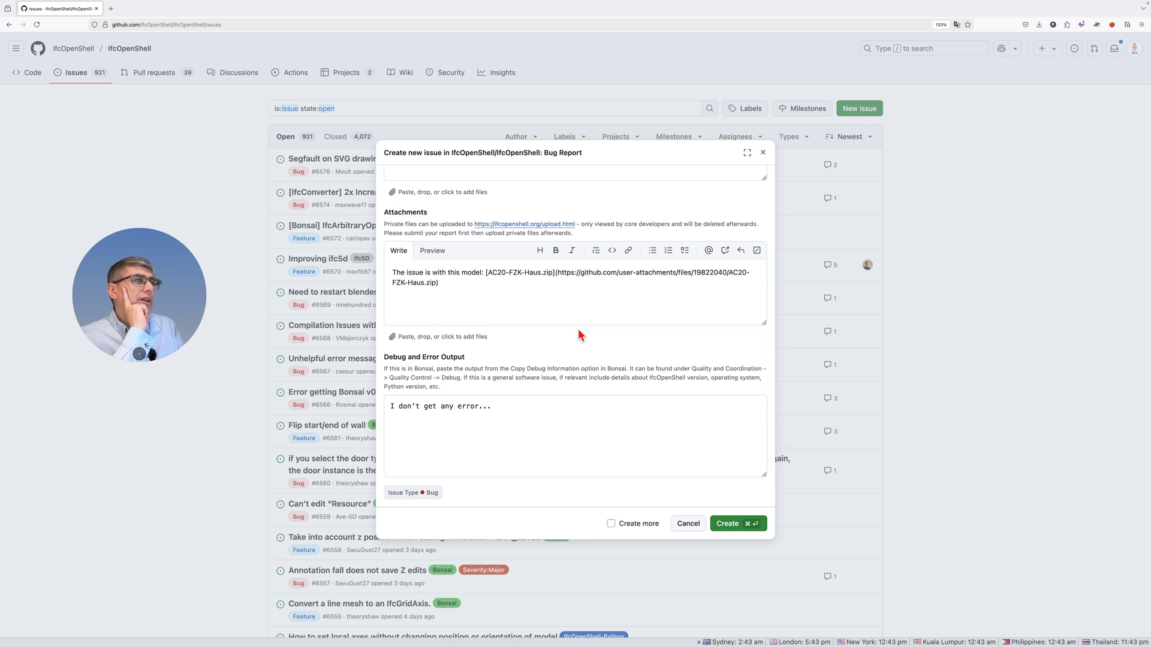
scroll(580, 334, "up", 3)
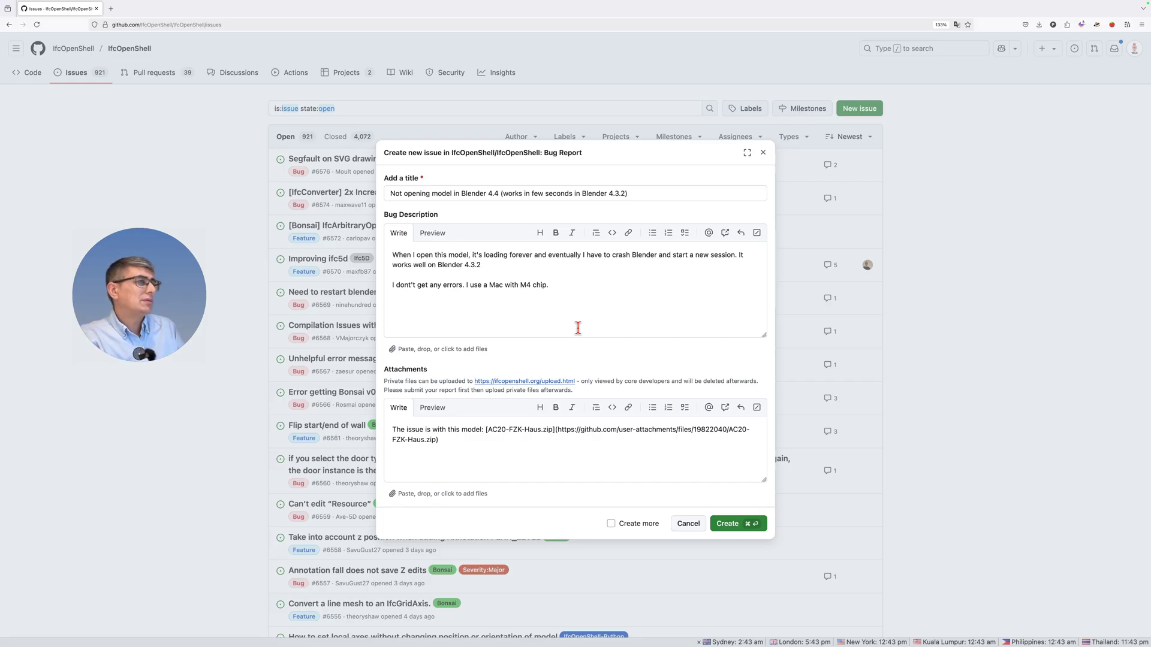
left_click(611, 524)
scroll(555, 405, "down", 2)
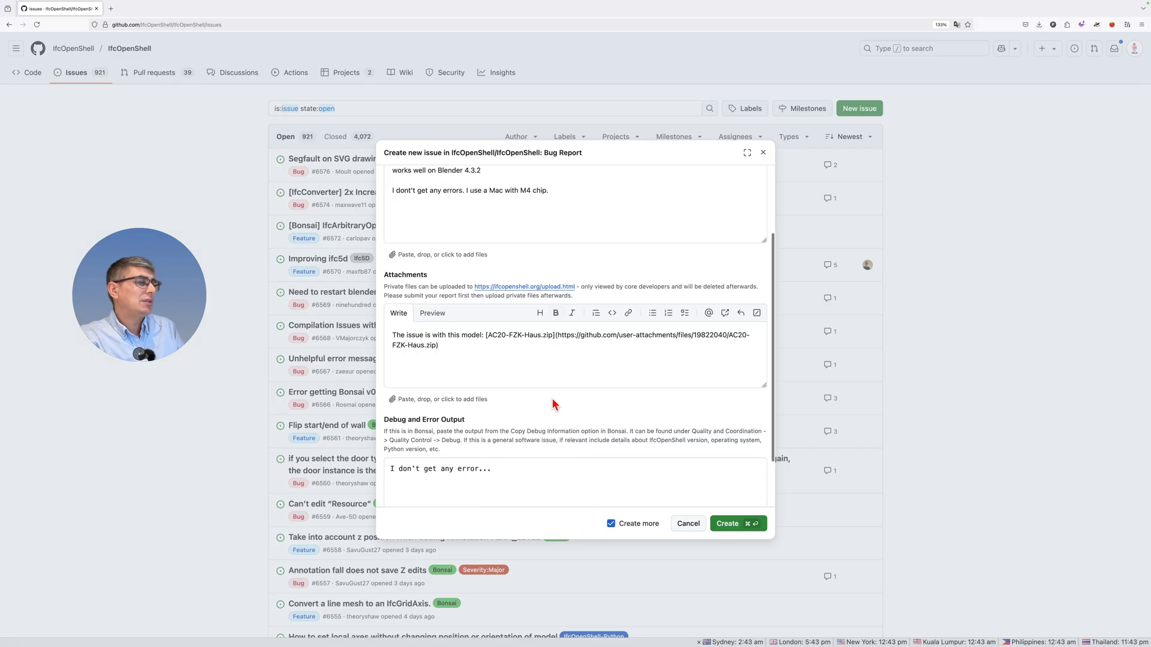
scroll(552, 400, "down", 2)
left_click(724, 527)
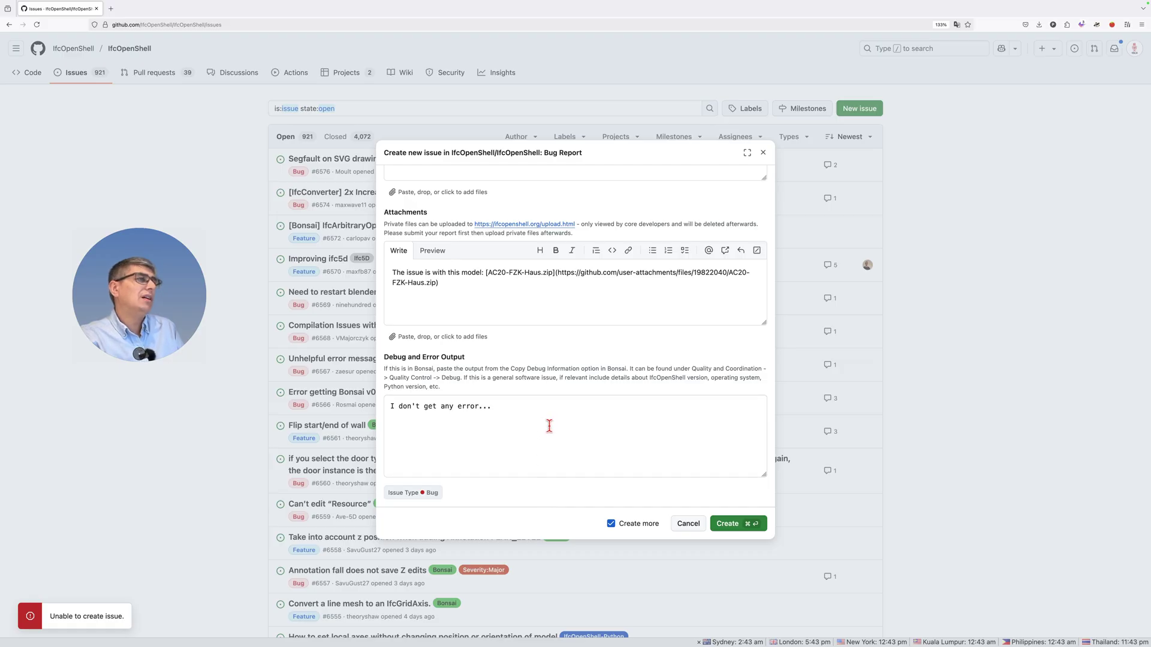
scroll(549, 425, "up", 5)
left_click(504, 293)
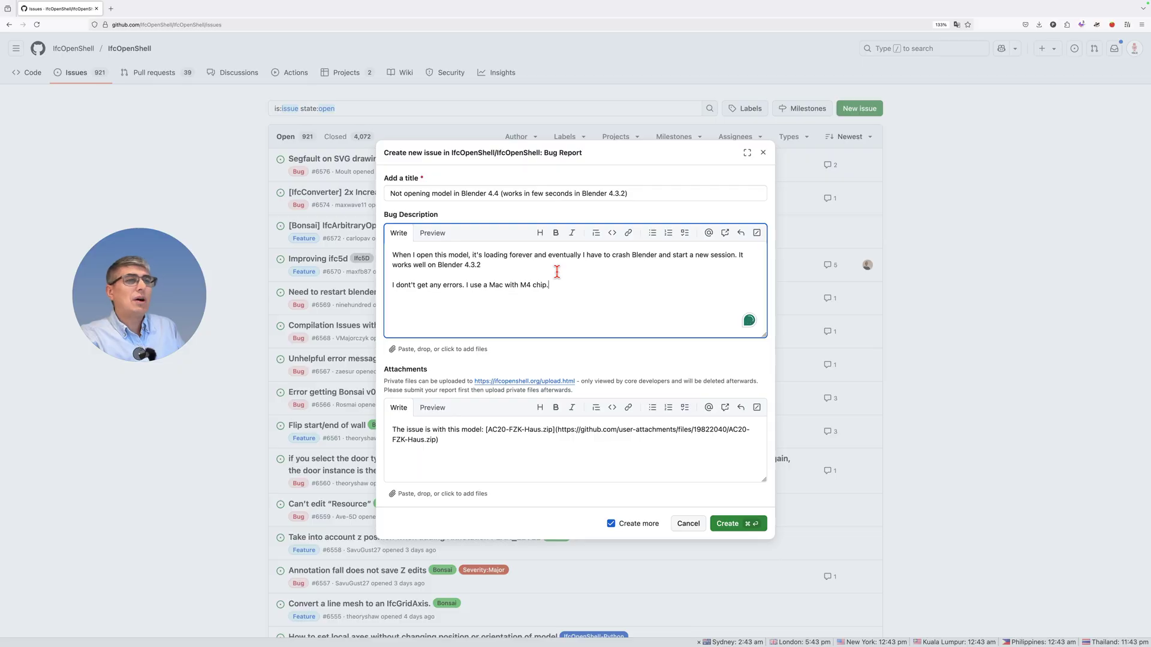
triple_click(572, 286)
left_click(573, 280)
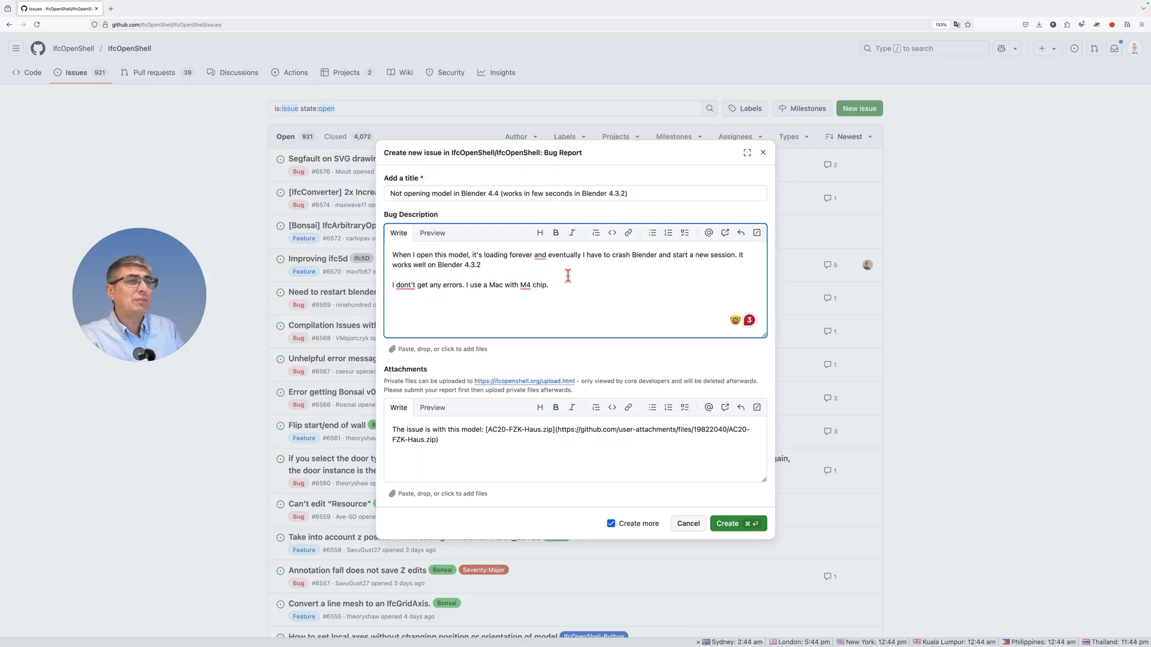
Switch to Blender and close both the 4.3.2 window with the AC20-FZK-Haus model and the untitled 4.4 session with the slabs.
key("ctrl+Left")
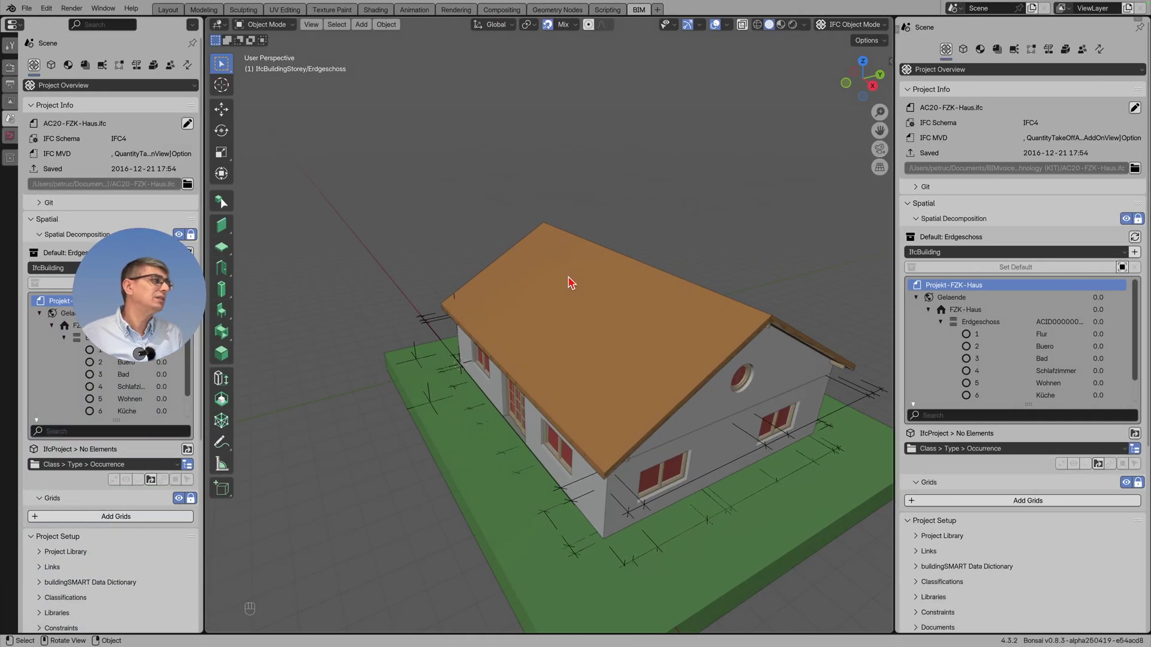
mouse_move(12, 1)
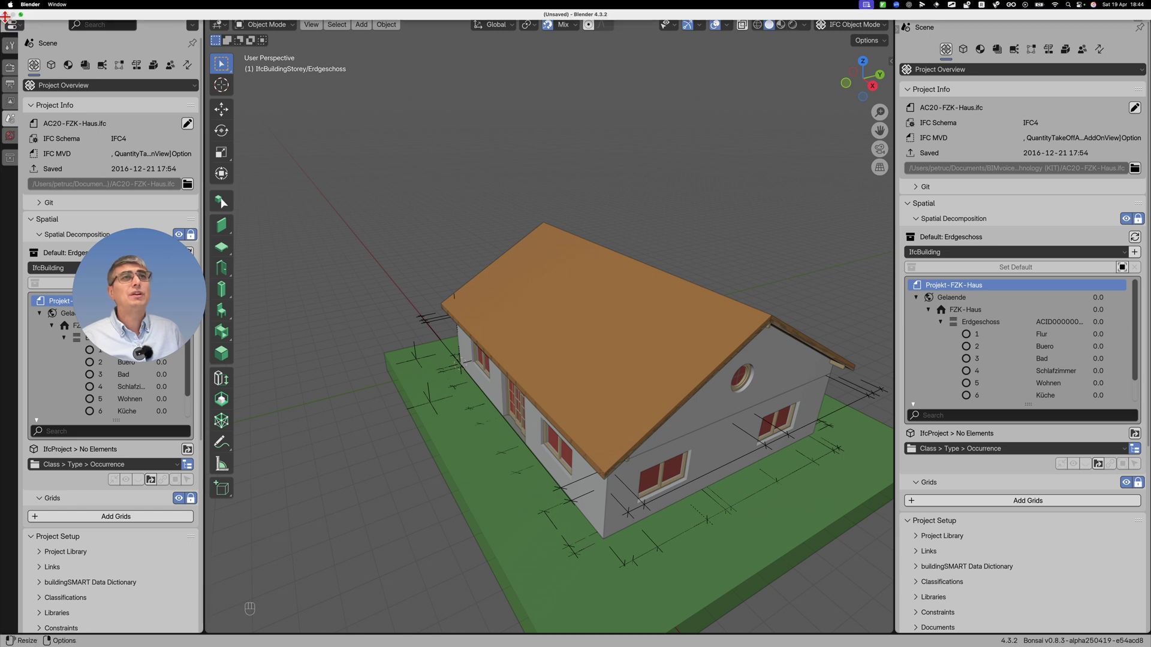
left_click(6, 14)
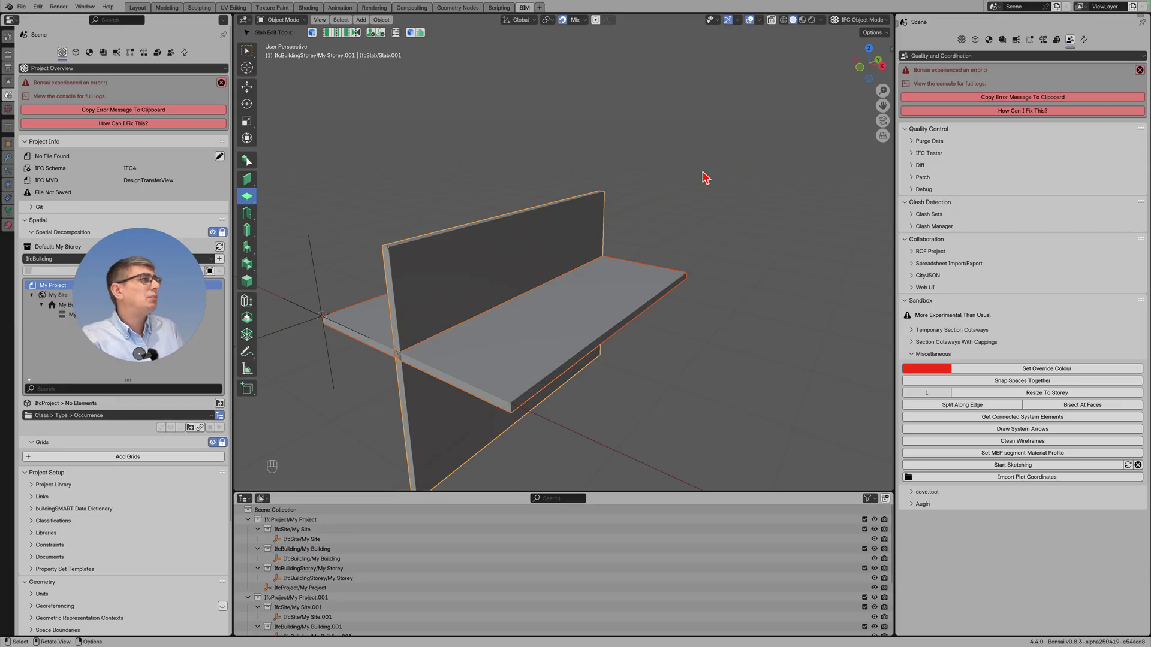
mouse_move(662, 198)
left_mouse_down()
mouse_move(636, 225)
mouse_move(644, 202)
left_mouse_up()
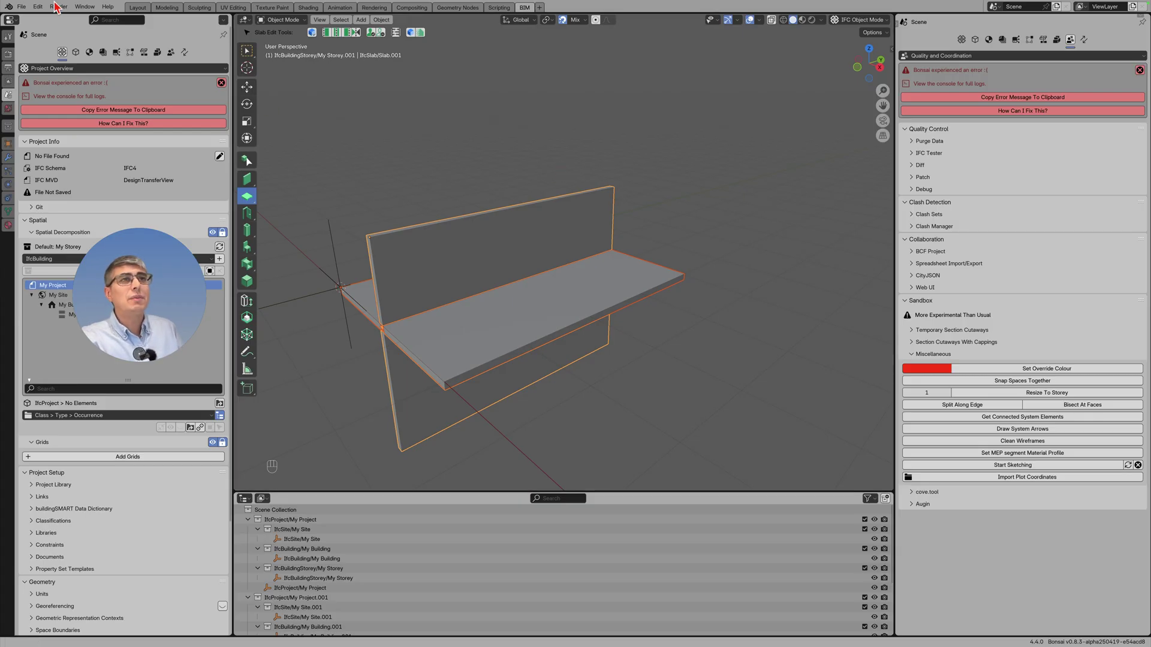
left_click(5, 14)
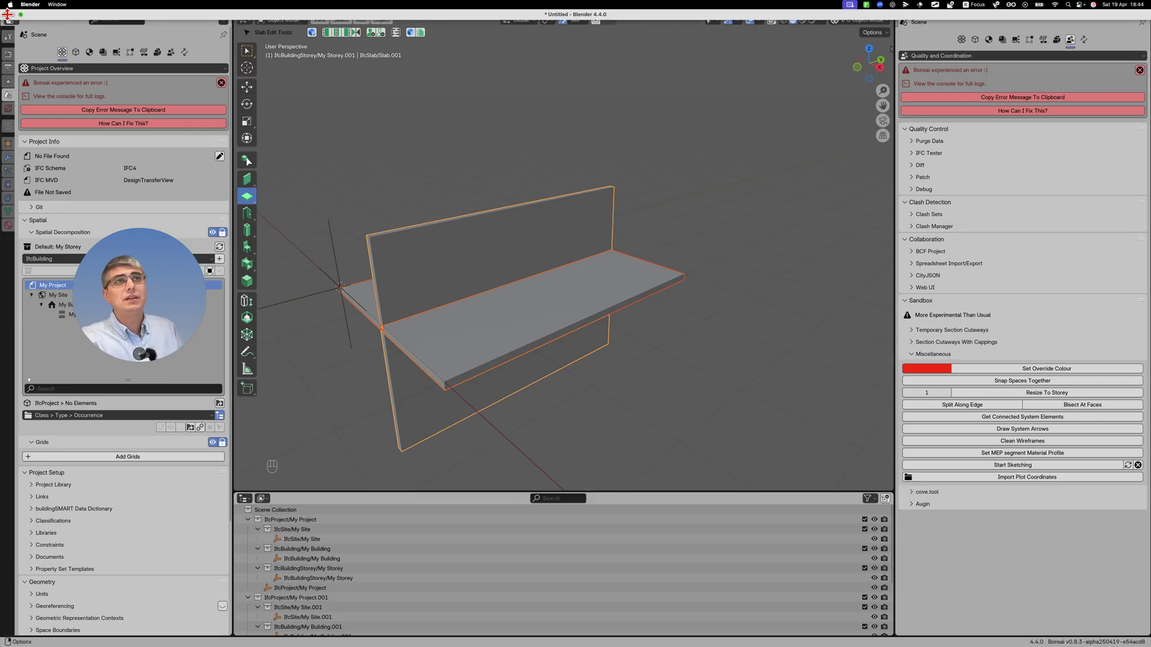
left_click(530, 341)
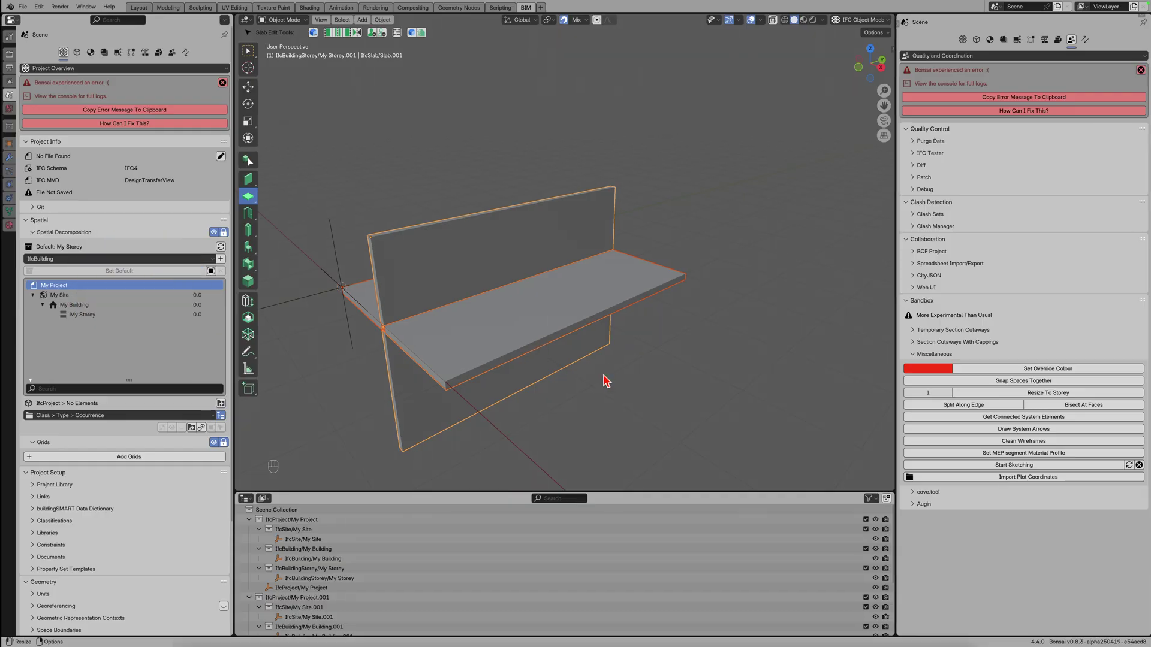
Search the Raycast launcher for "blender".
key("alt+space")
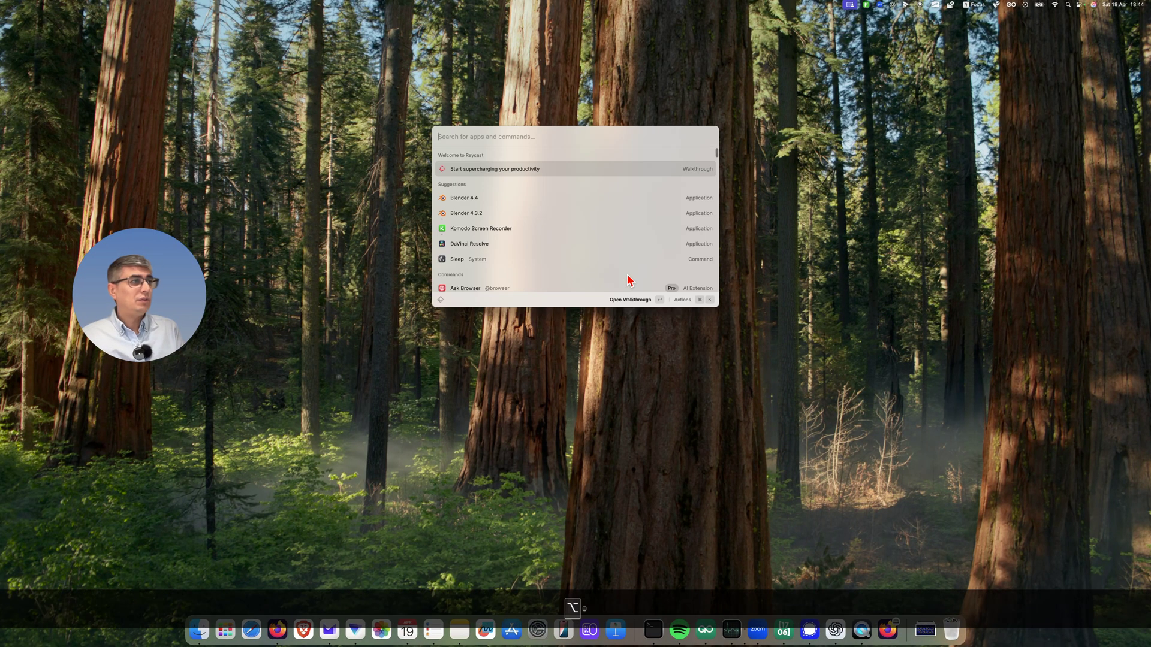
type("blender")
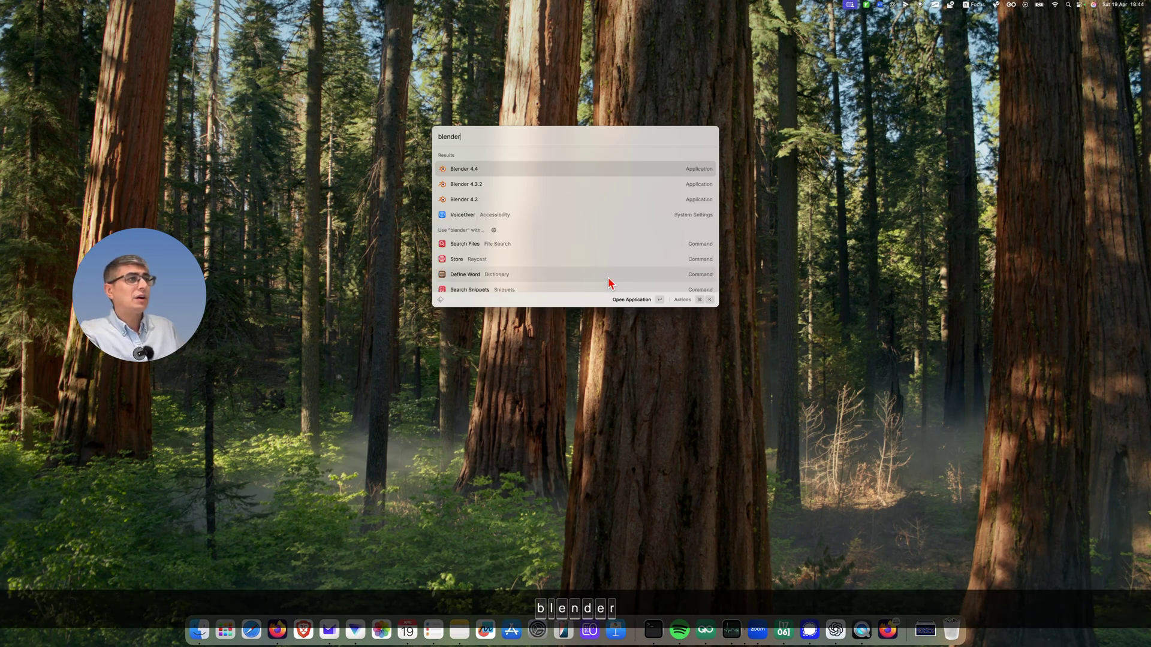